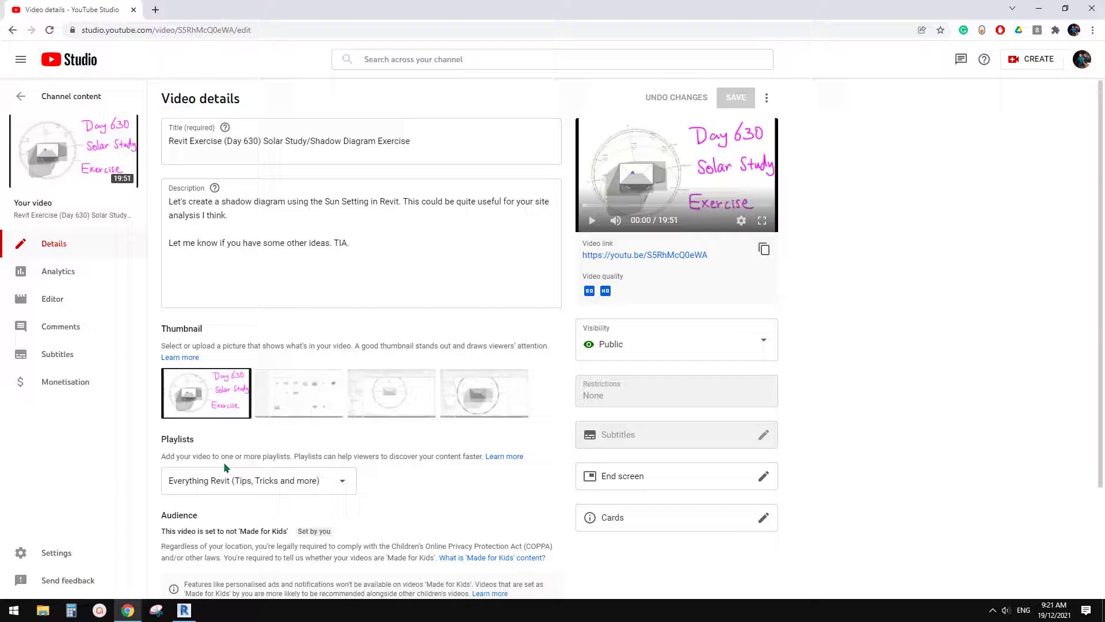
Switch to Revit and create a new project, choosing a template other than the Construction Template.
left_click(185, 610)
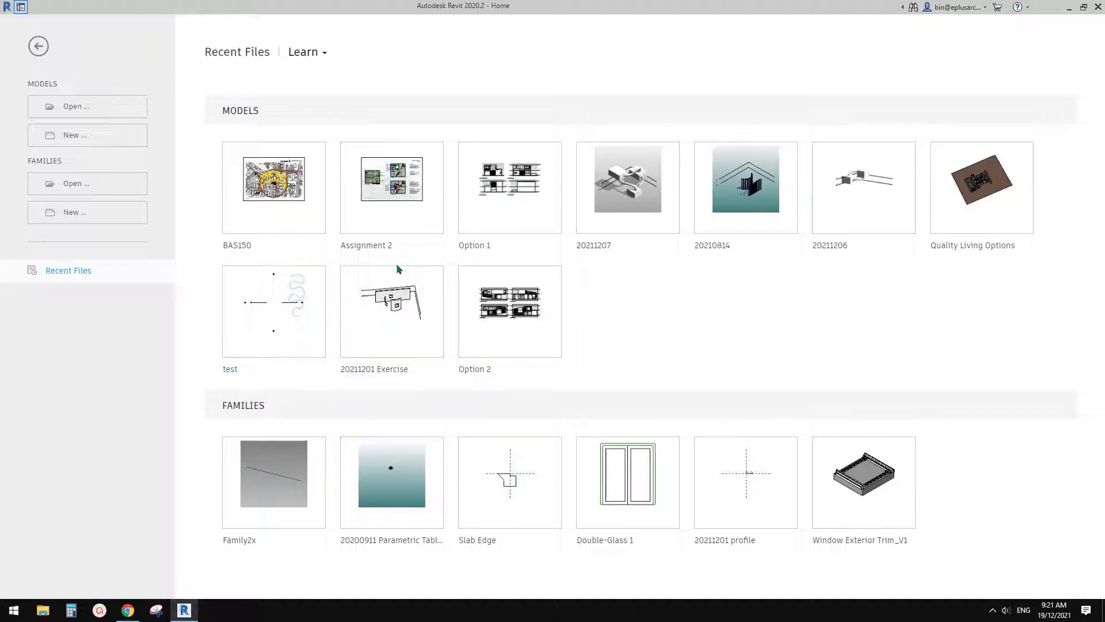
left_click(69, 135)
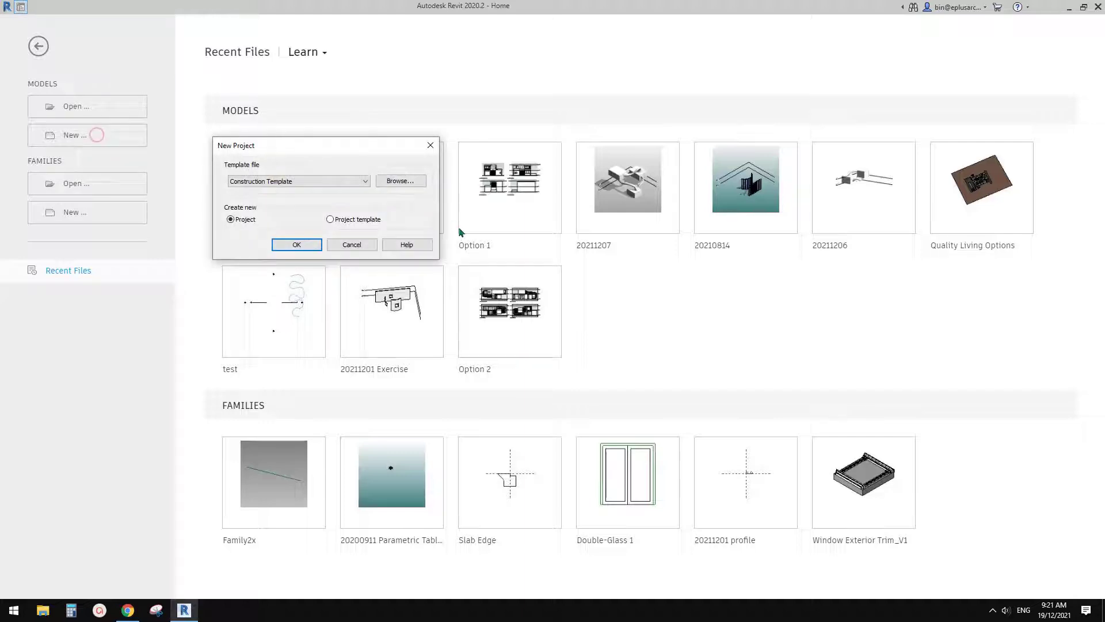
left_click(361, 182)
left_click(290, 199)
left_click(297, 244)
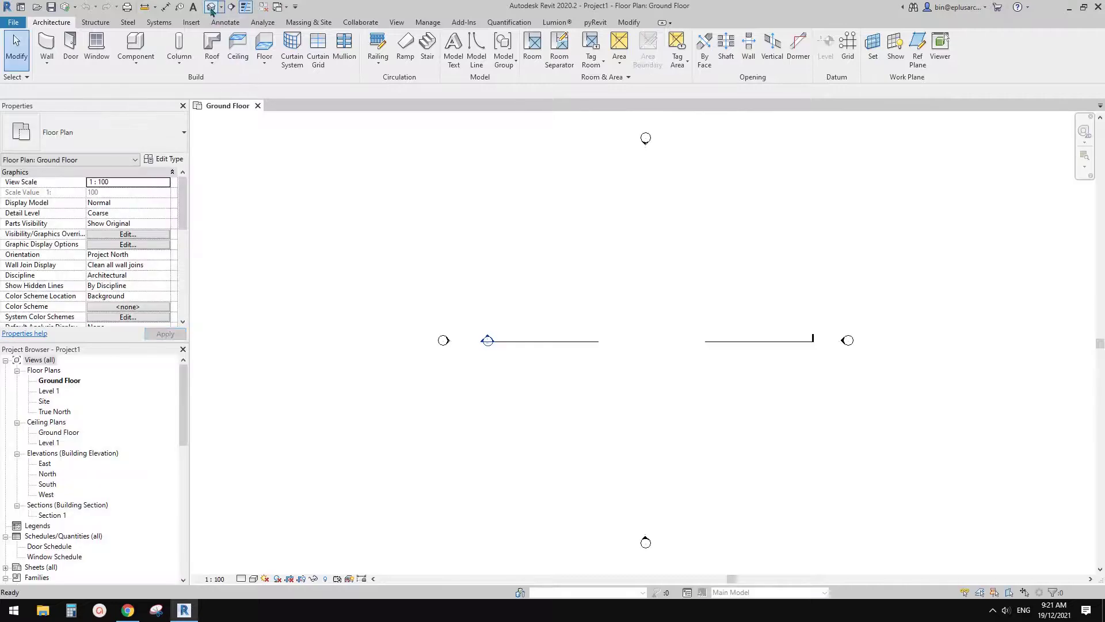
Open the default 3D view and turn on the sun path using the specified project location, date and time.
left_click(212, 7)
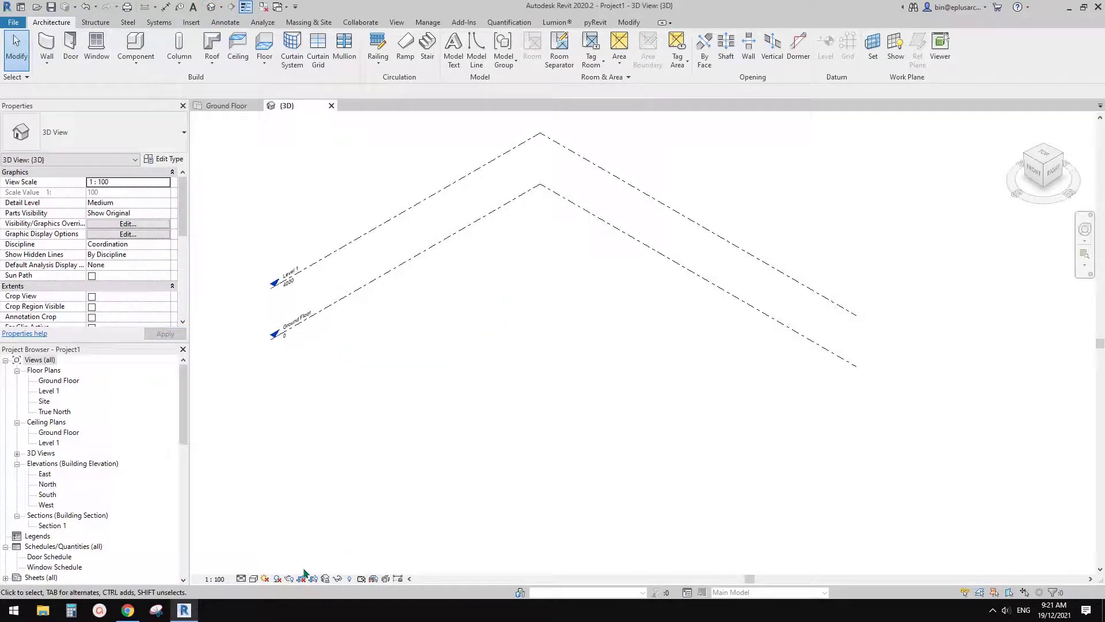
left_click(265, 579)
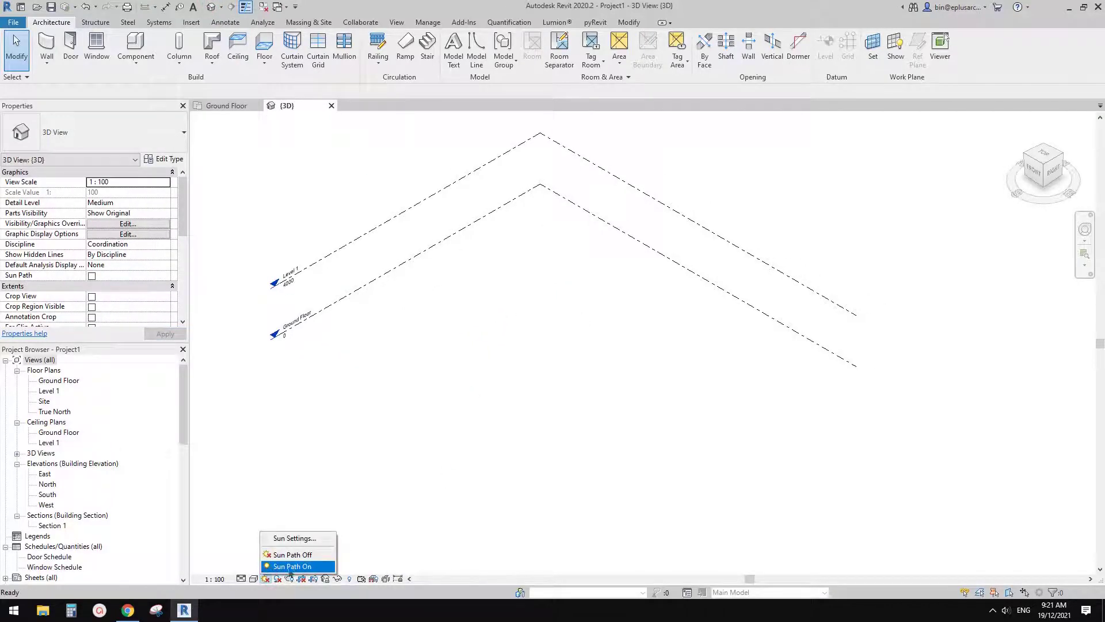
left_click(291, 568)
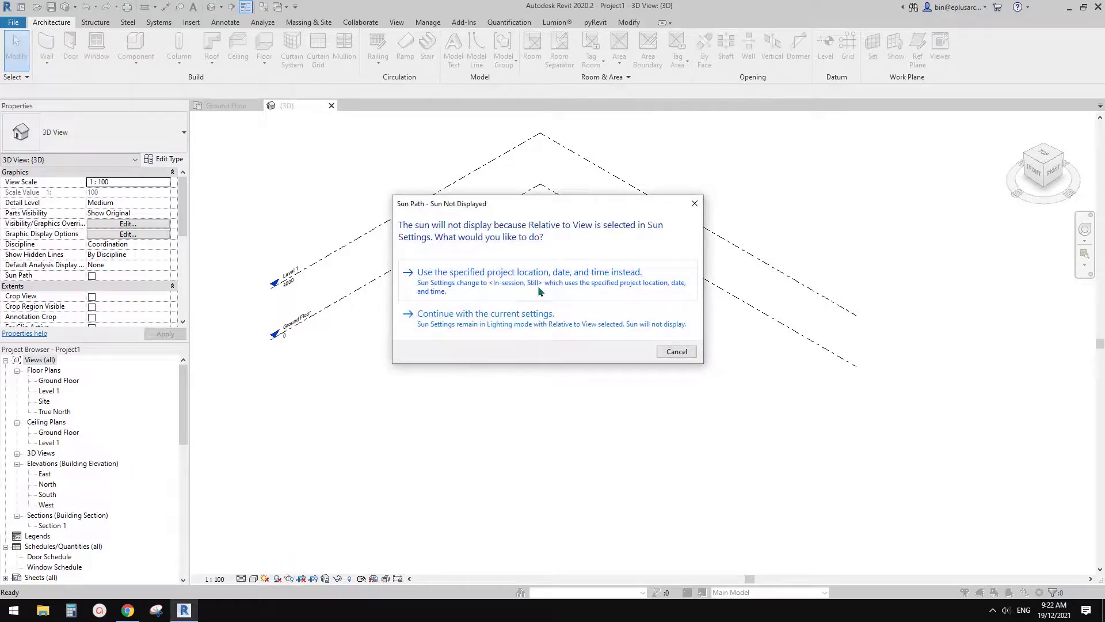
left_click(540, 290)
Draw a straight Double brick - 270 wall about 3400 mm long near the centre of the sun path.
middle_click_drag(502, 337, 468, 313, "shift")
key("w")
key("a")
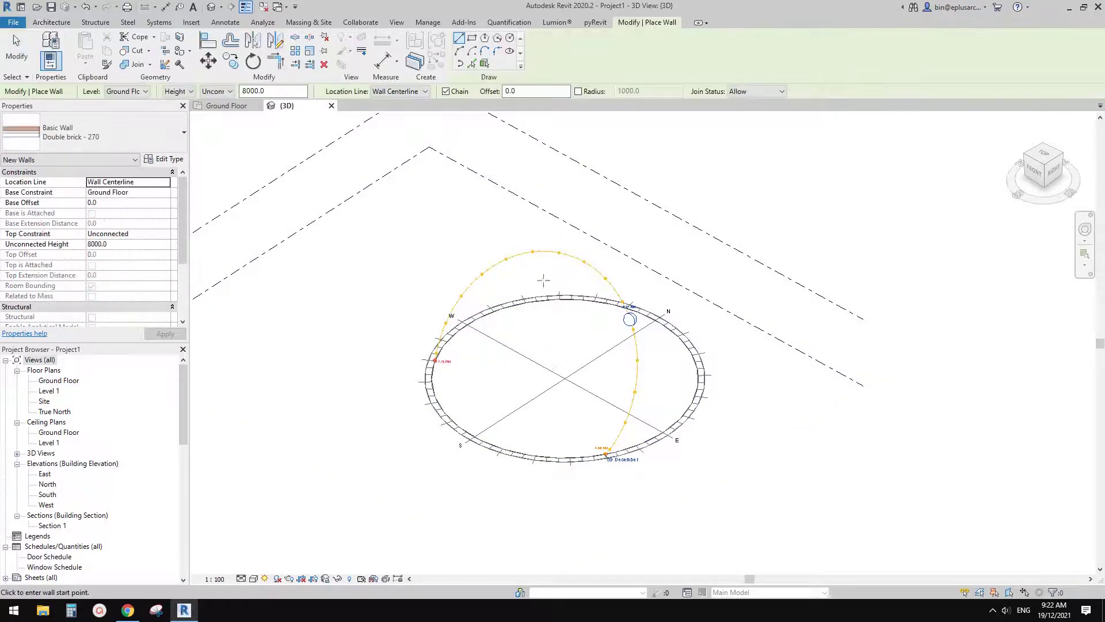
left_click(543, 366)
left_click(596, 390)
key("Escape")
key("Escape")
scroll(614, 390, "up", 1)
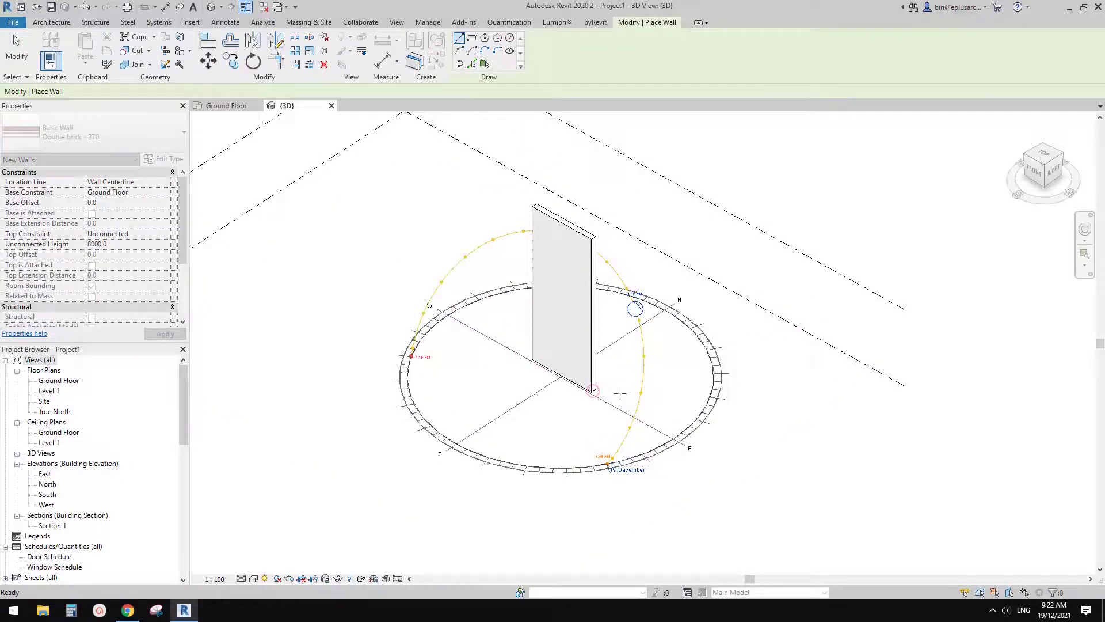
Shorten the wall by setting its unconnected height to 3000 mm.
middle_click_drag(619, 392, 597, 390)
left_click(556, 278)
left_click_drag(541, 217, 542, 289)
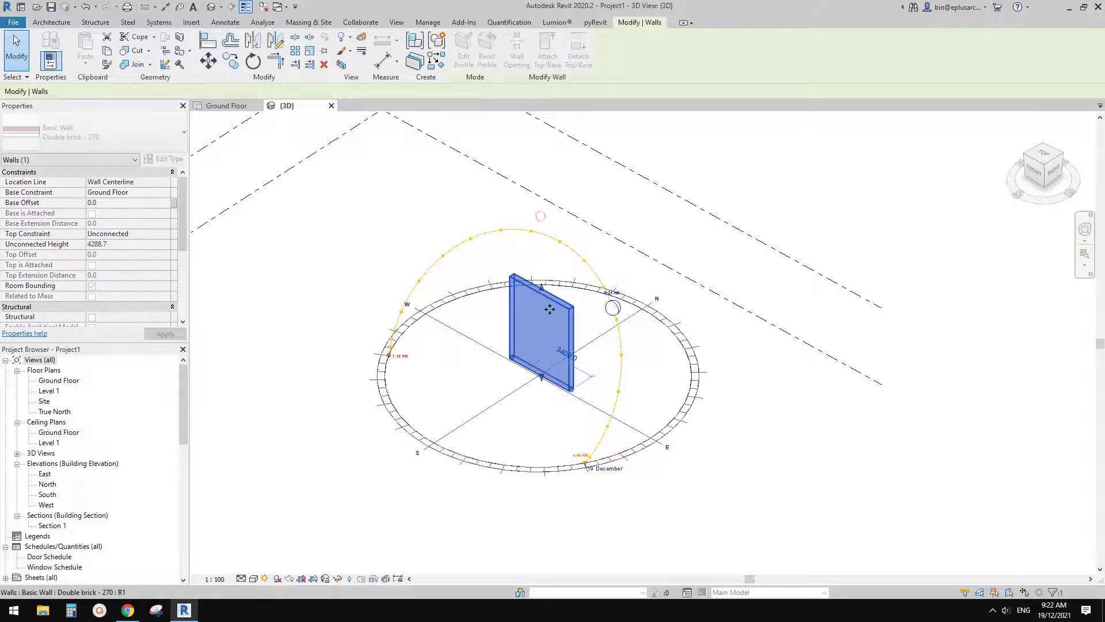
left_click(132, 244)
type("3000")
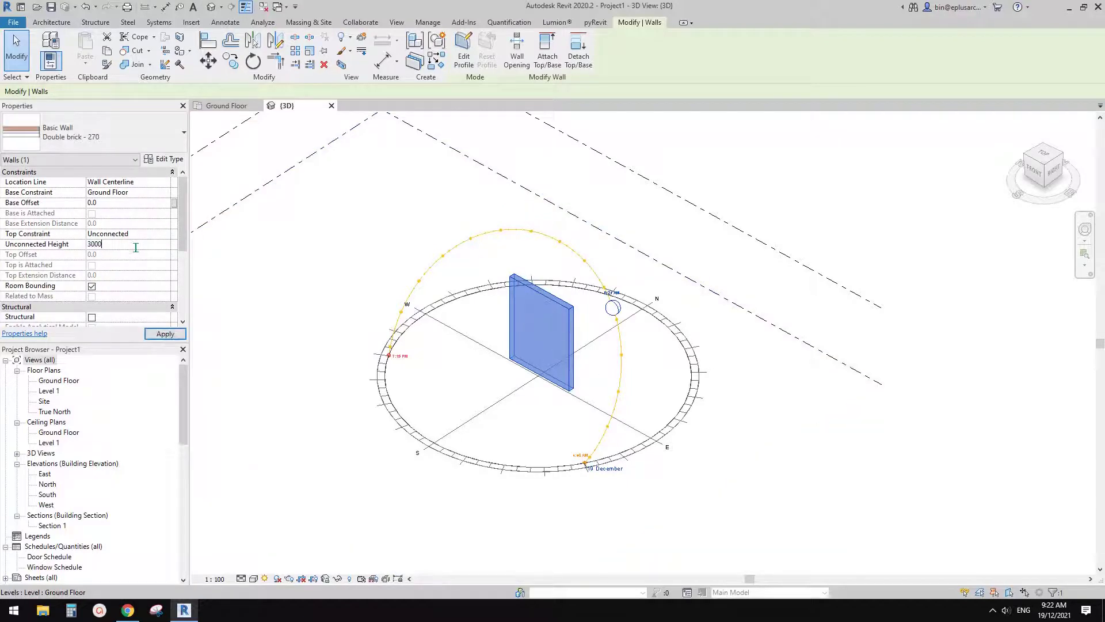
key("Return")
left_click(588, 351)
Configure the sun settings as a Single Day study with the Spring Equinox Solar Study preset, starting at 9:00 AM.
middle_click_drag(641, 368, 526, 381, "shift")
scroll(540, 397, "up", 1)
left_click(264, 578)
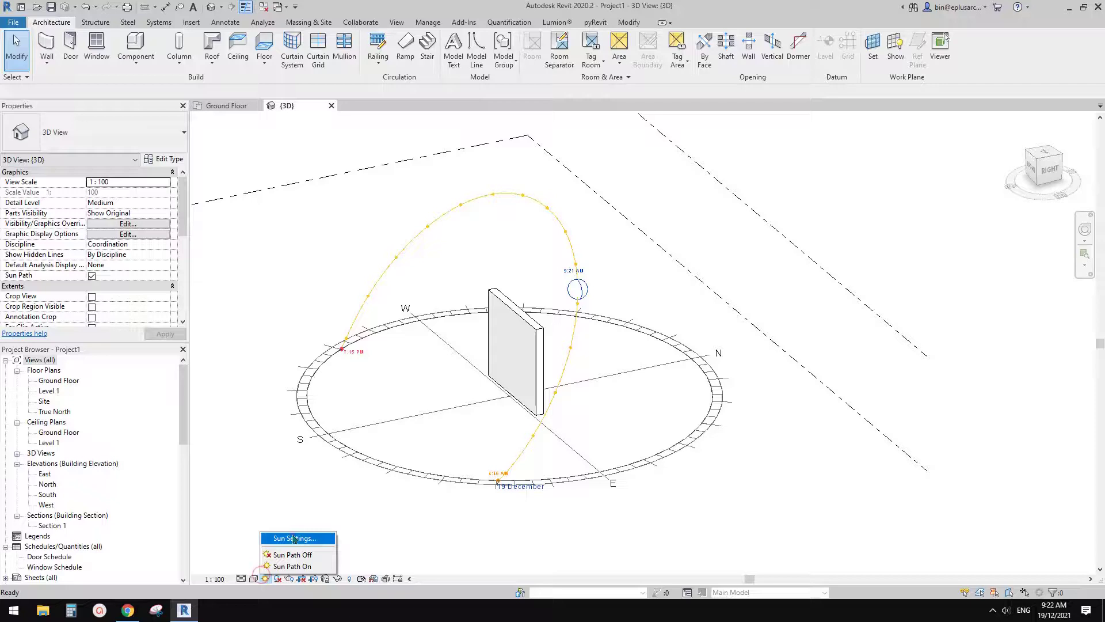
left_click(293, 534)
left_click(102, 219)
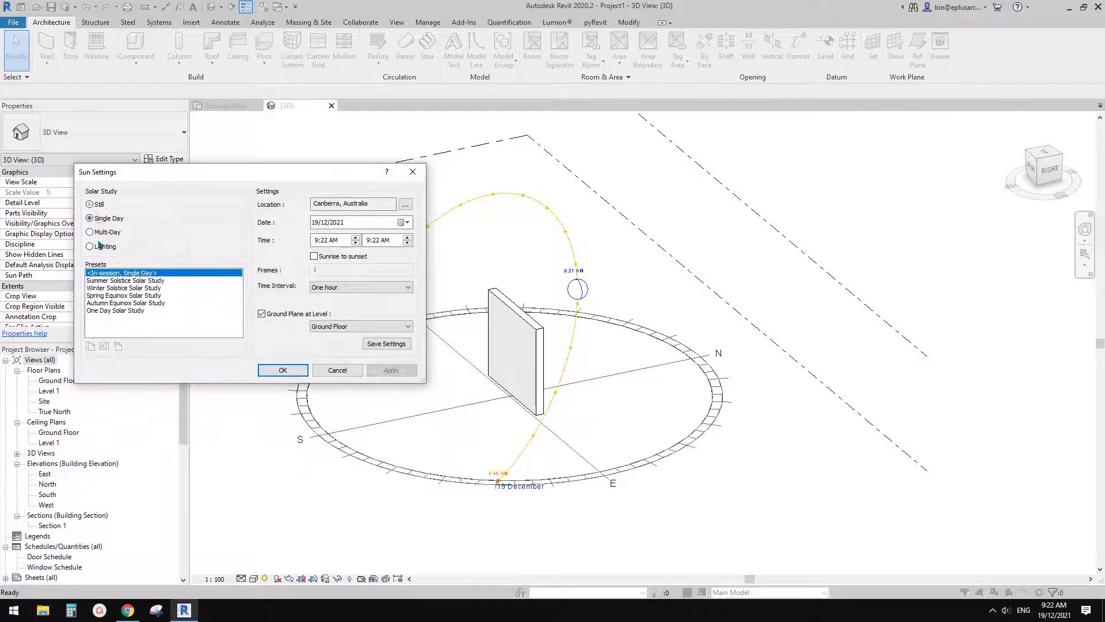
left_click(114, 296)
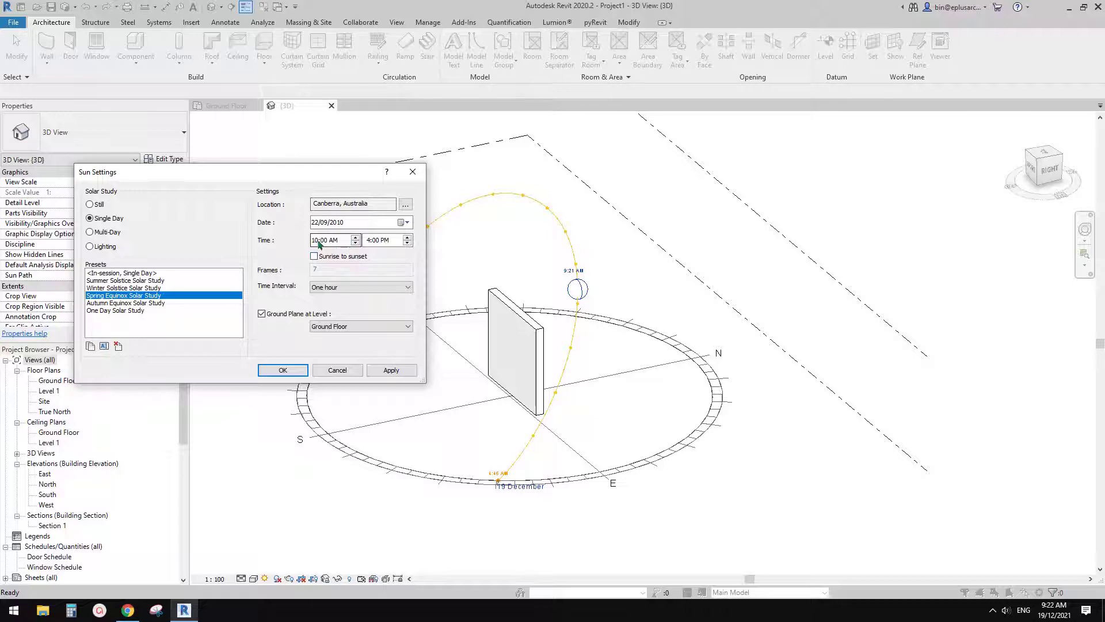
left_click(316, 241)
left_click(282, 370)
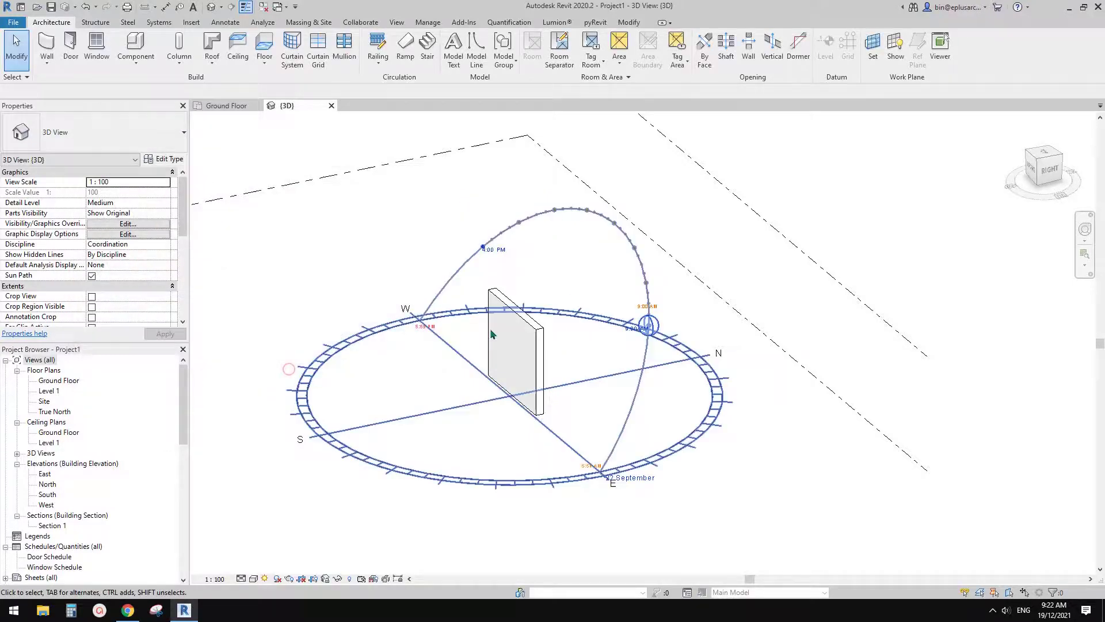
Turn on shadows in the 3D view and start the solar study preview.
middle_click_drag(587, 348, 507, 357)
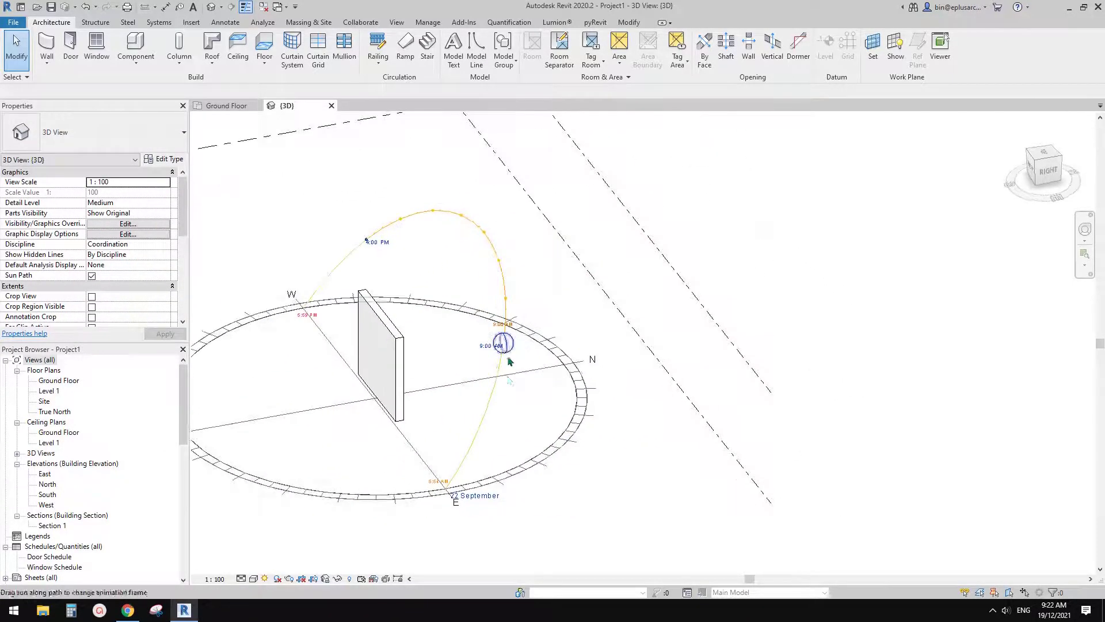
left_click(279, 580)
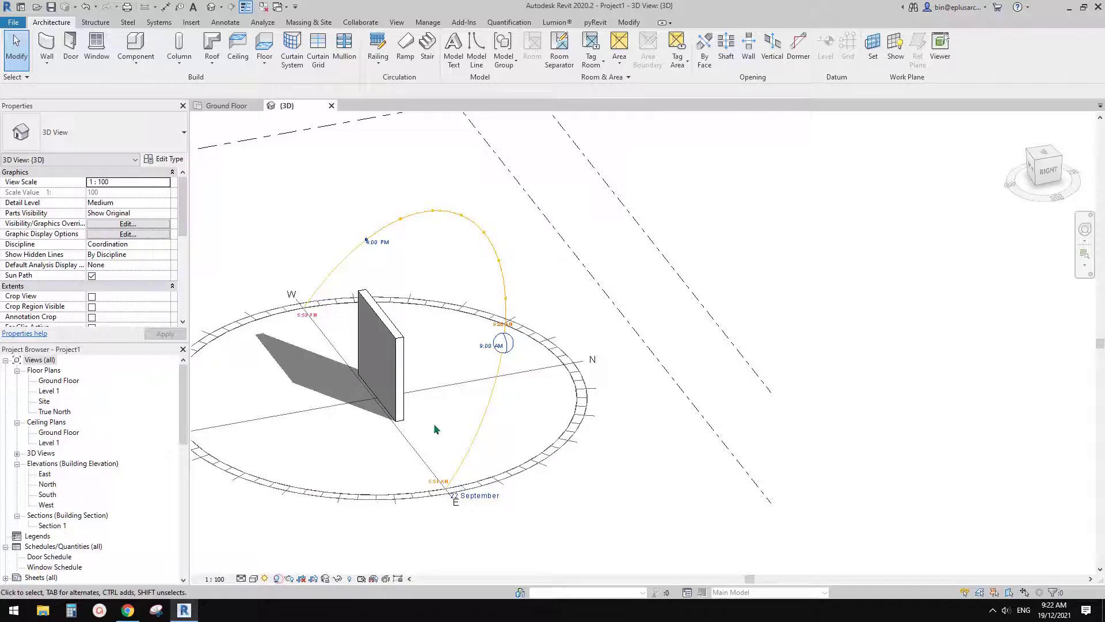
left_click(265, 578)
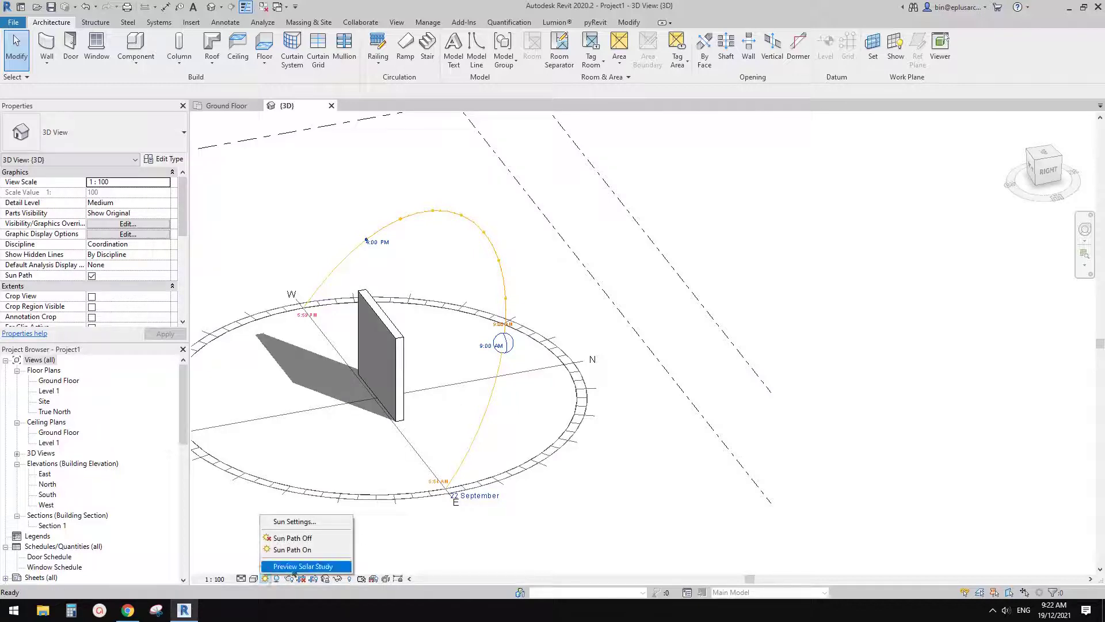
left_click(294, 566)
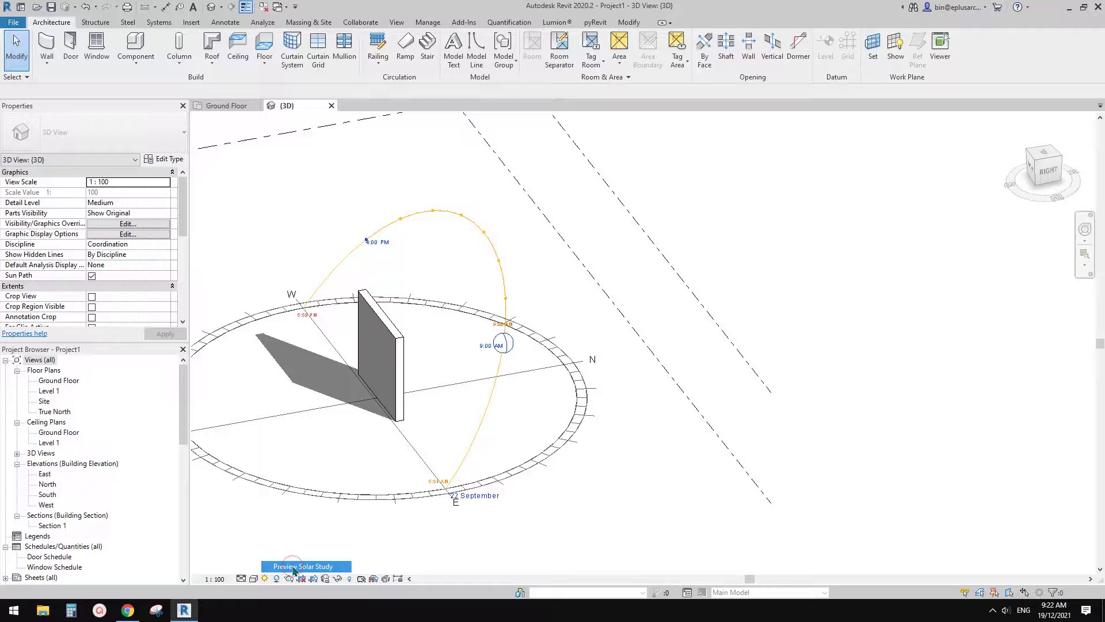
middle_click_drag(273, 171, 307, 162)
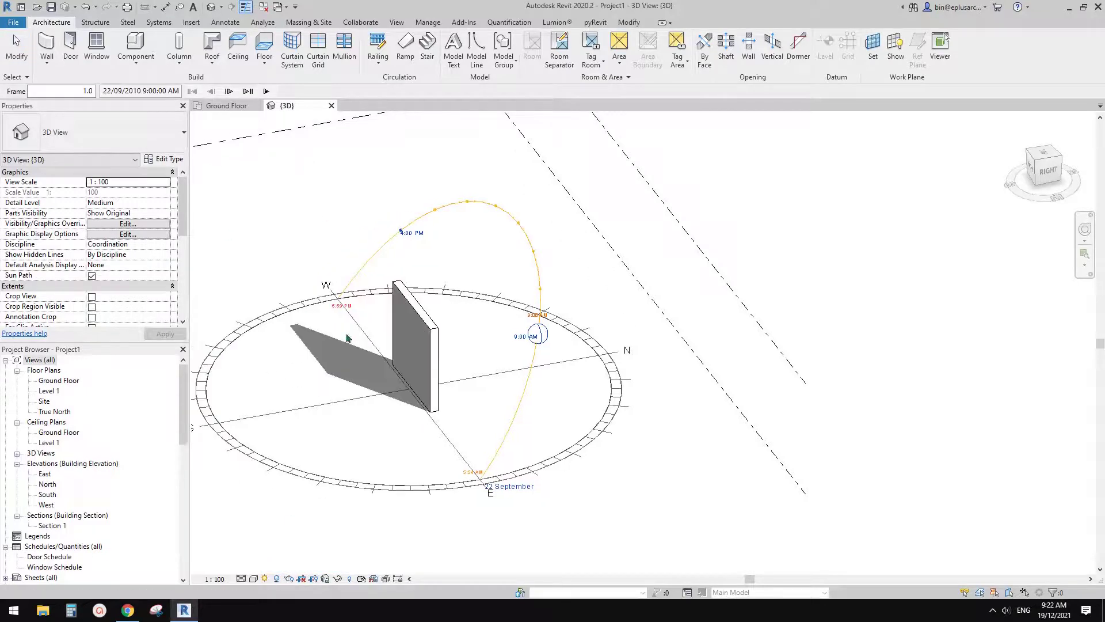
Move forward and back through the Spring Equinox study's hourly frames to examine how the wall's shadow changes.
left_click(265, 578)
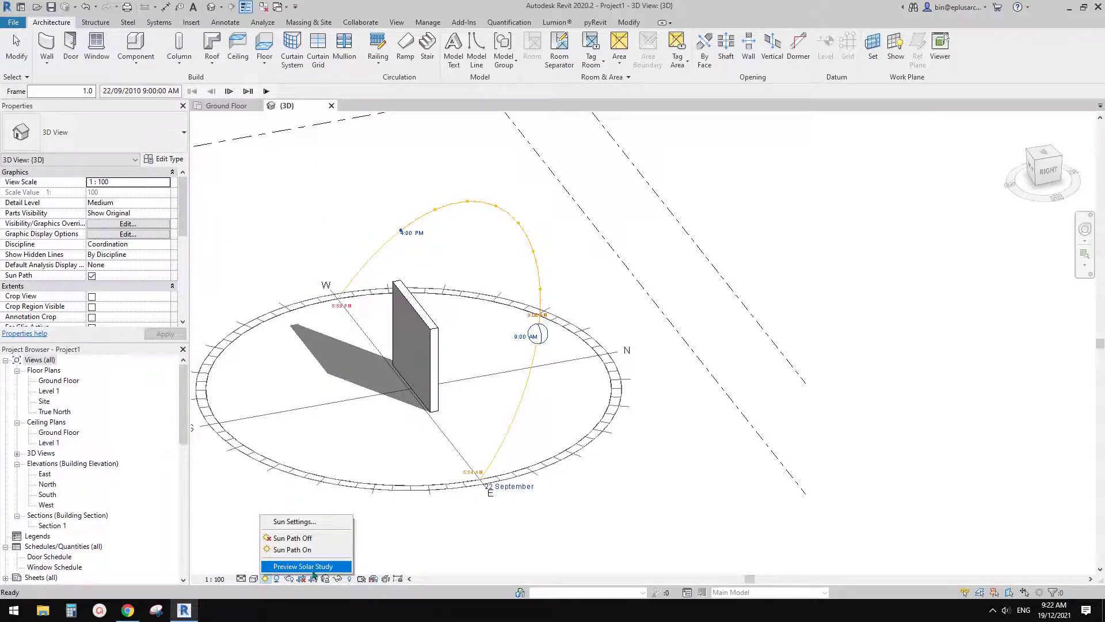
left_click(230, 90)
left_click(231, 91)
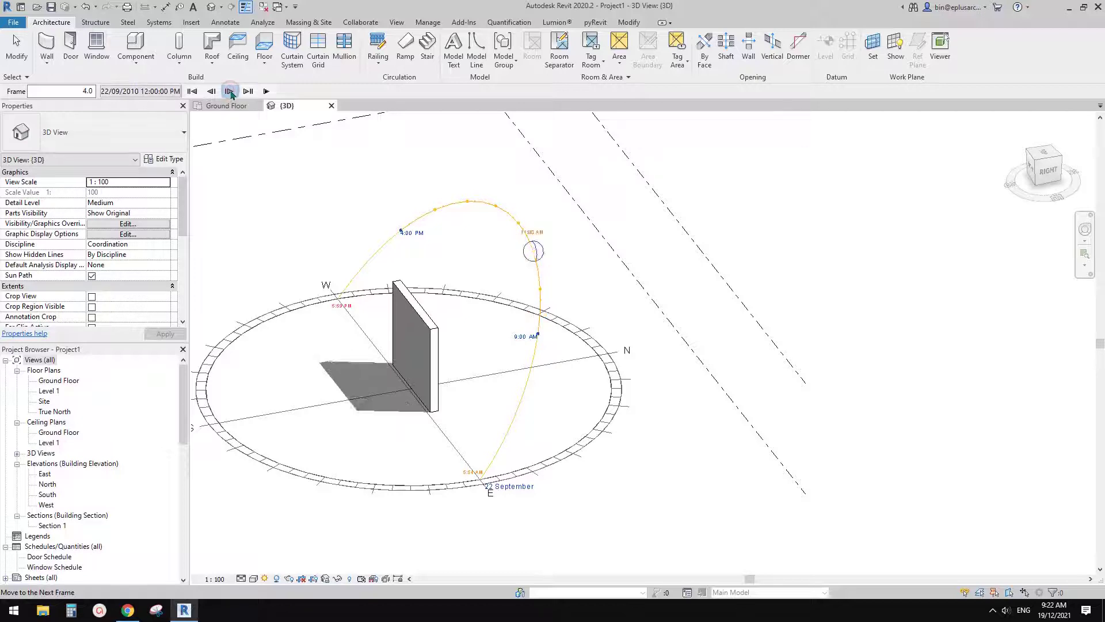
left_click(230, 90)
left_click(230, 91)
left_click(230, 90)
left_click(218, 92)
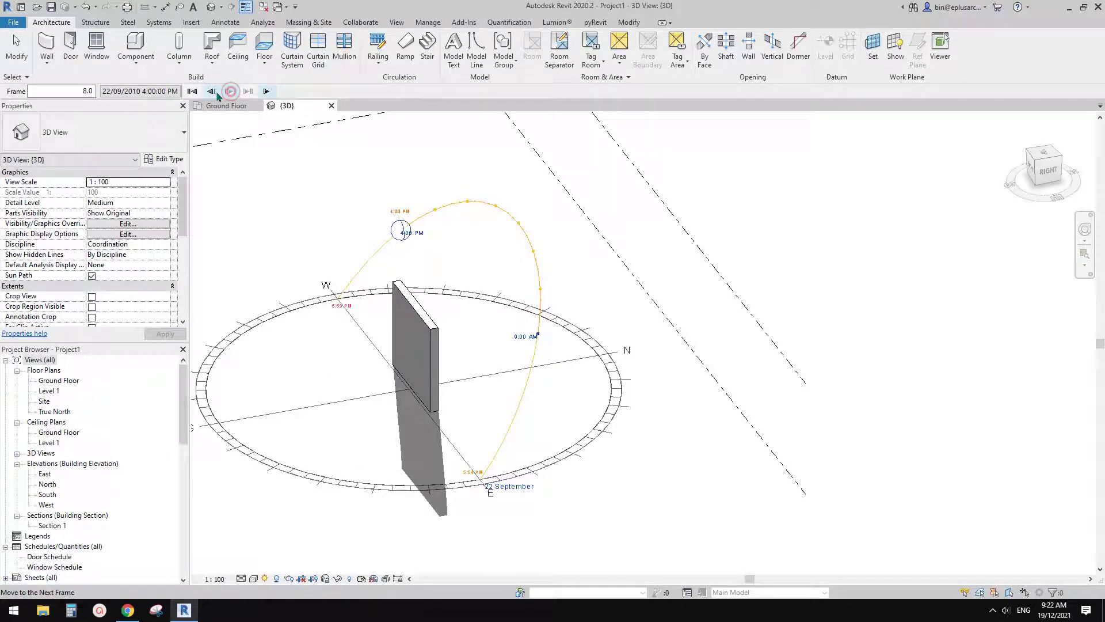
left_click(212, 91)
left_click(212, 91)
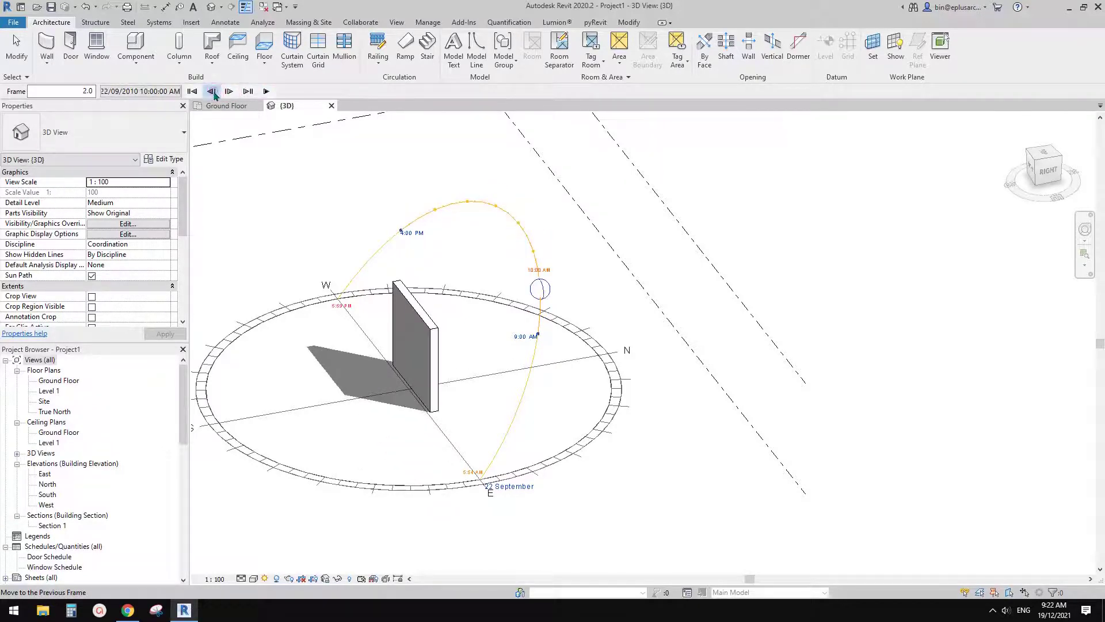
left_click(212, 91)
left_click(229, 91)
left_click(229, 91)
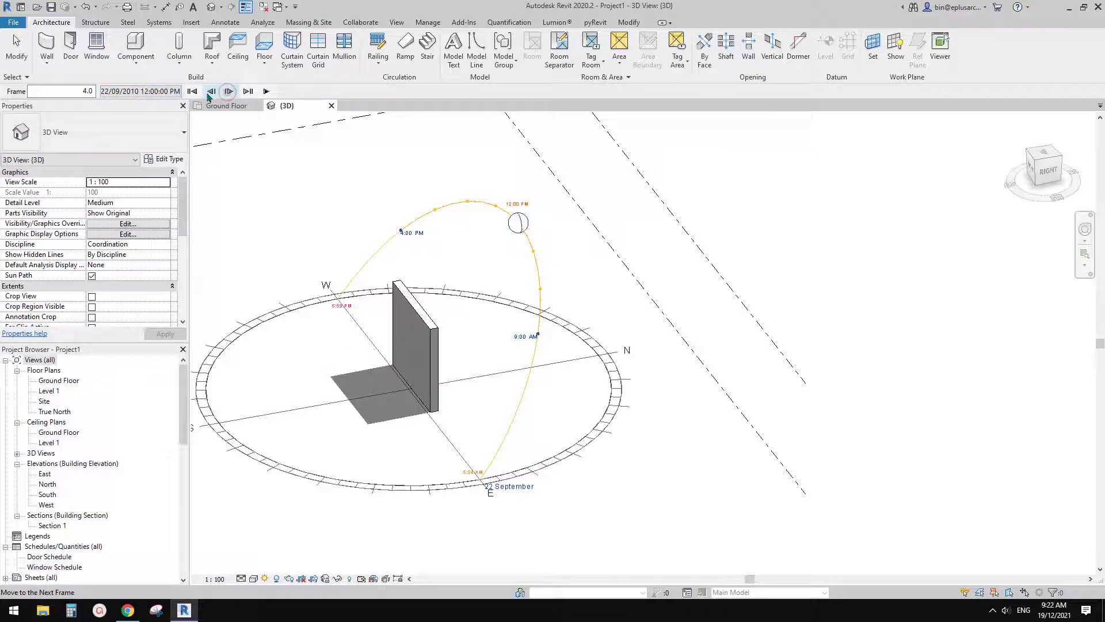
Change the solar study to Multi-Day with the in-session preset.
left_click(137, 92)
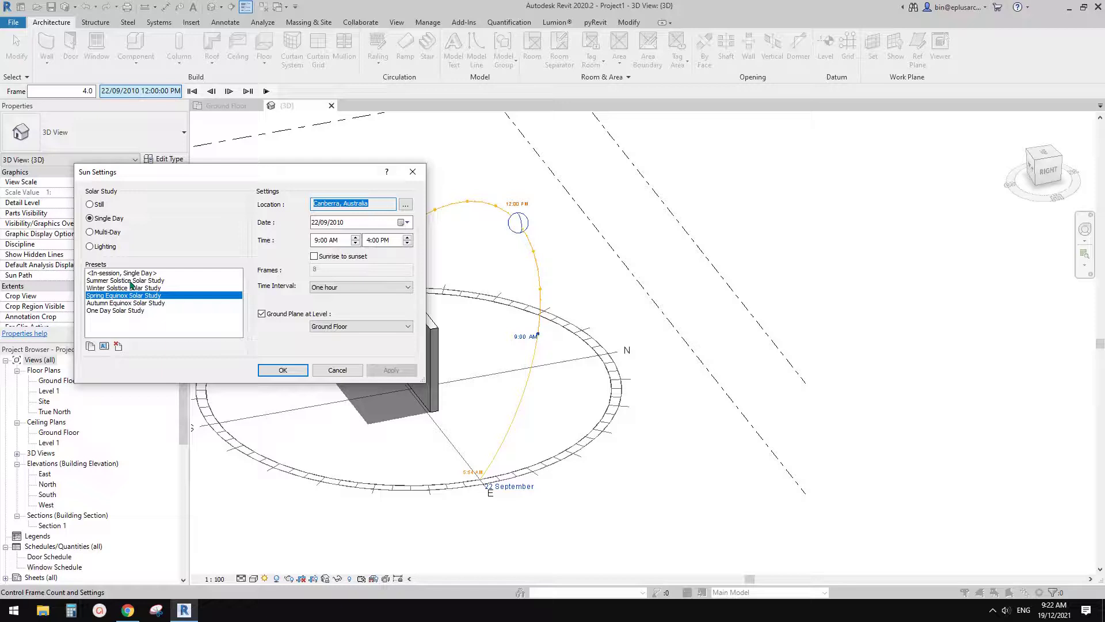
left_click(91, 232)
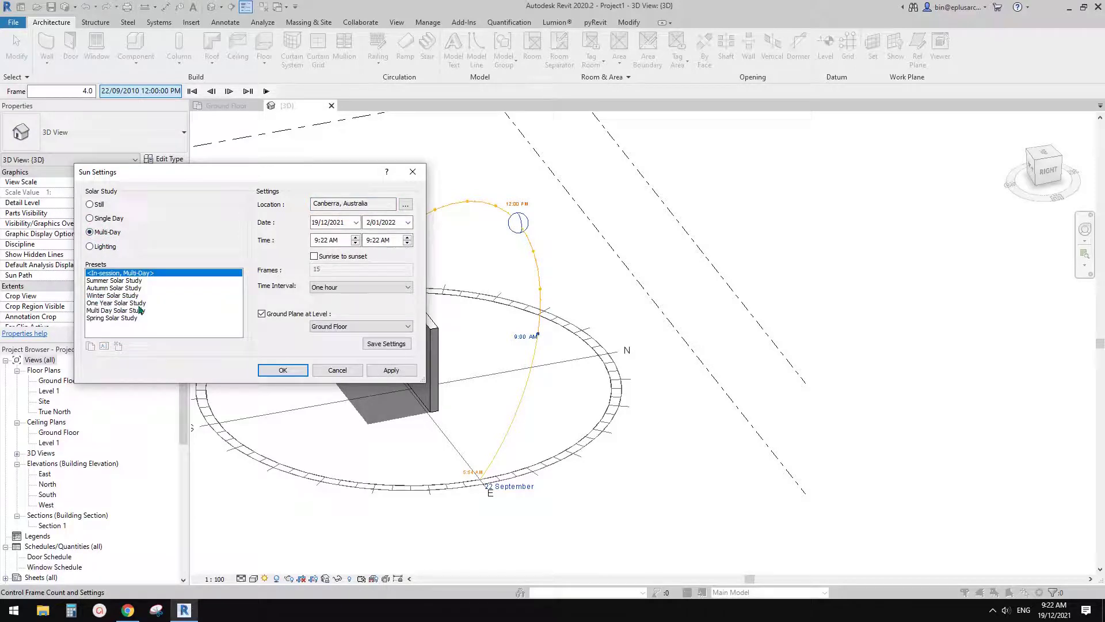
left_click(299, 369)
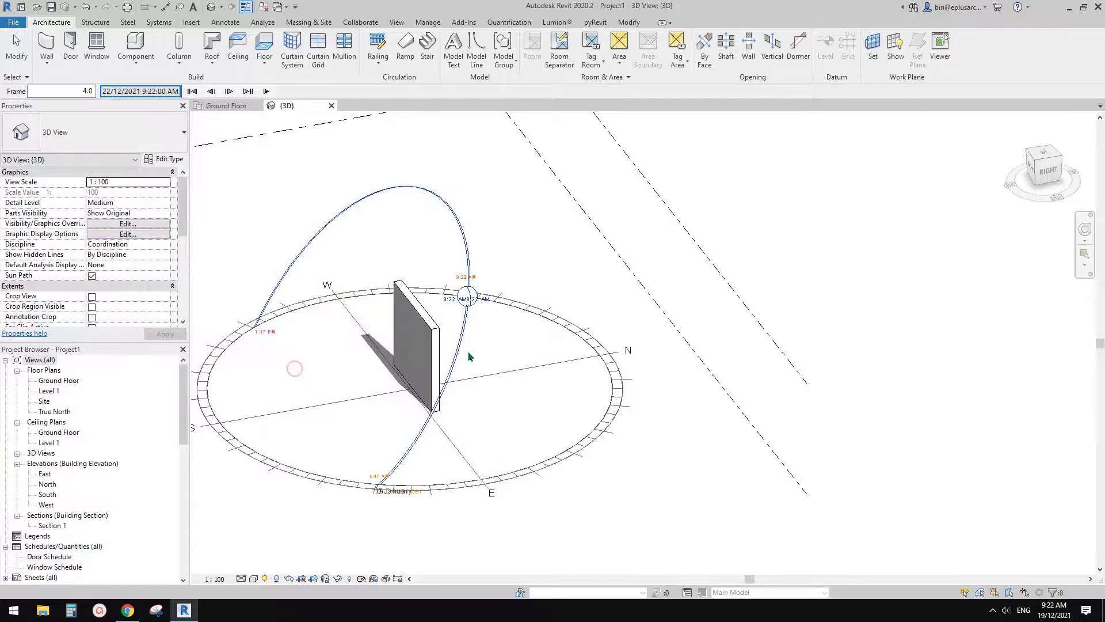
middle_click_drag(468, 356, 426, 405, "shift")
Preview the multi-day solar study and move through its daily frames to examine the wall's shadow.
left_click(277, 578)
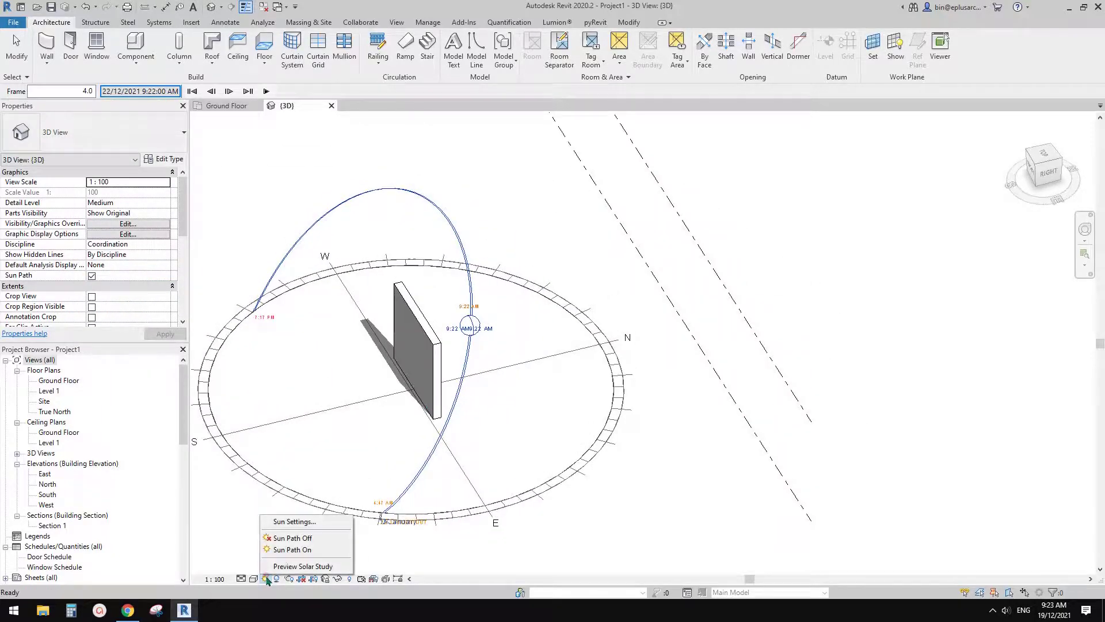
left_click(293, 565)
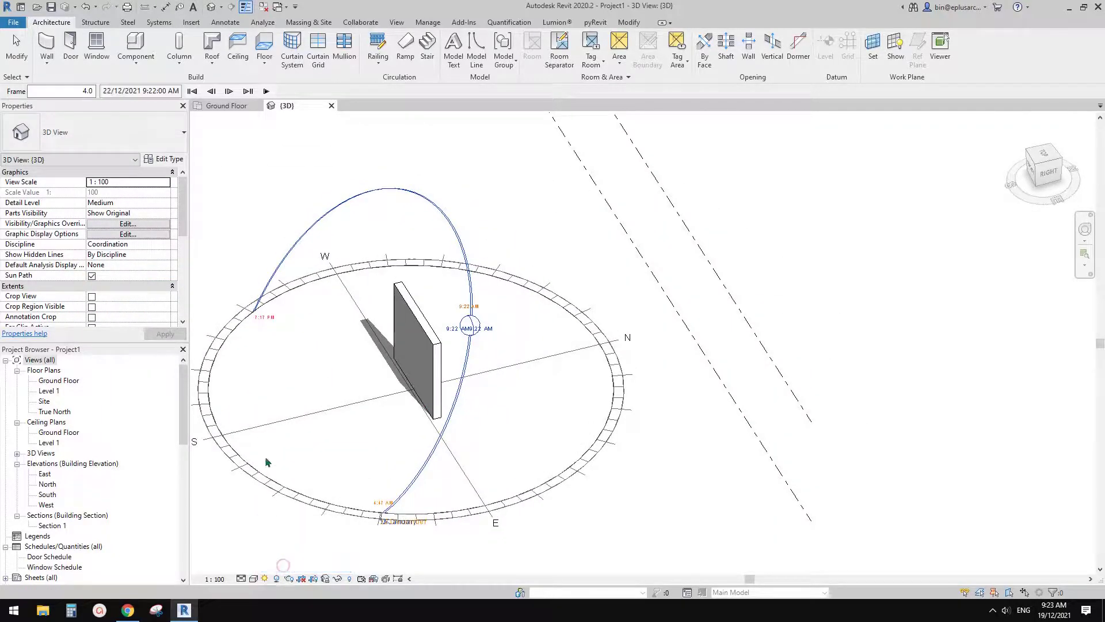
left_click(229, 91)
left_click(230, 92)
left_click(231, 92)
left_click(213, 92)
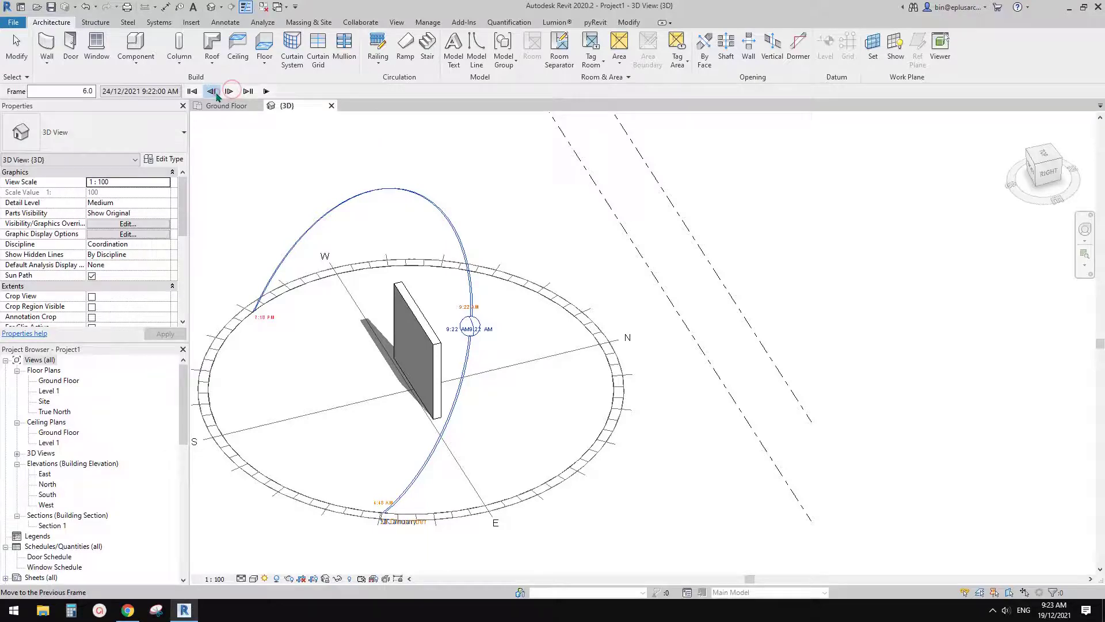
left_click(212, 92)
middle_click_drag(389, 326, 474, 316)
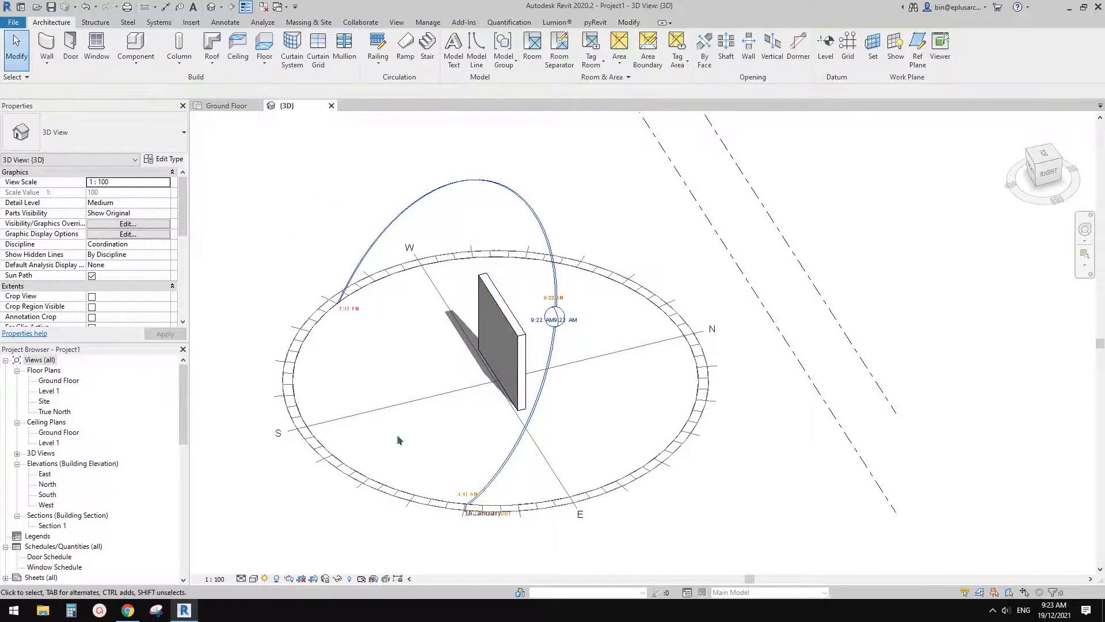
Set the solar study back to Single Day with the Spring Equinox Solar Study preset.
left_click(265, 578)
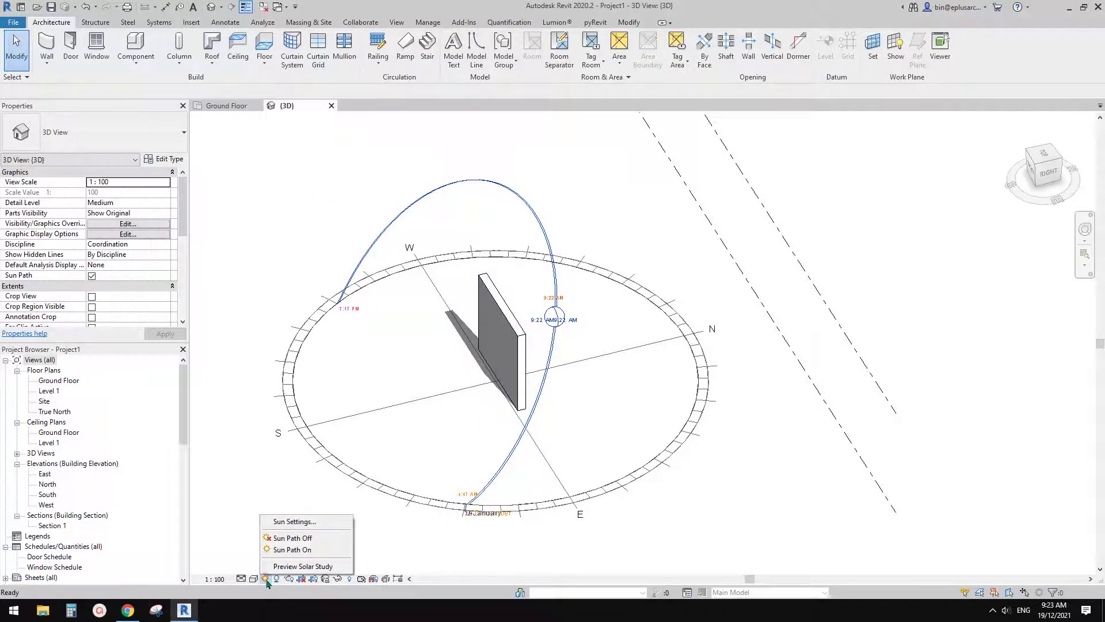
left_click(297, 523)
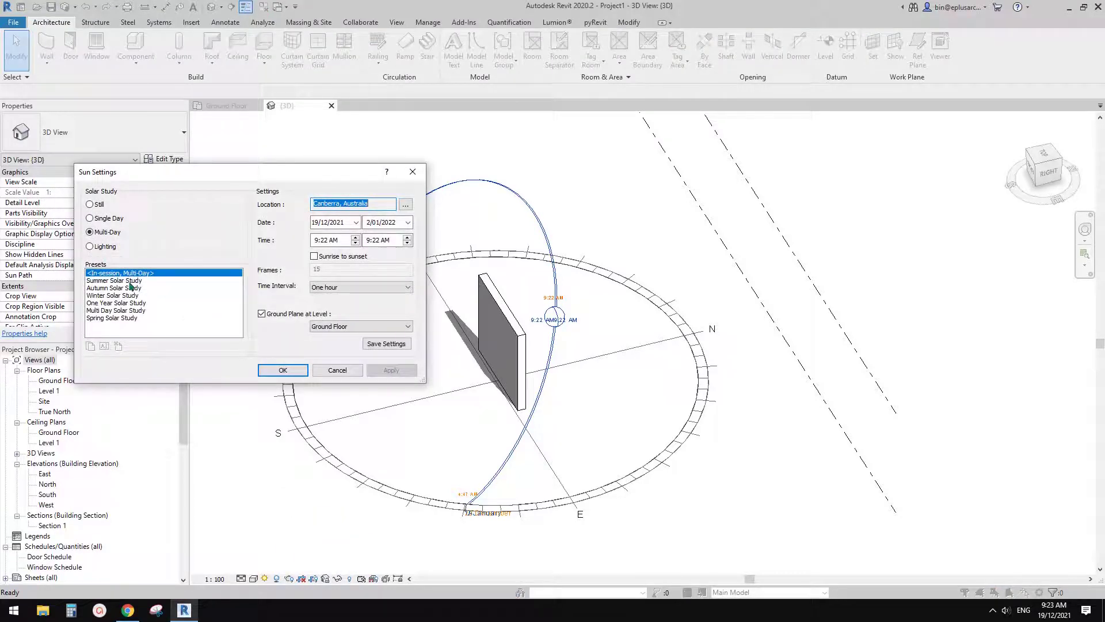
left_click(102, 219)
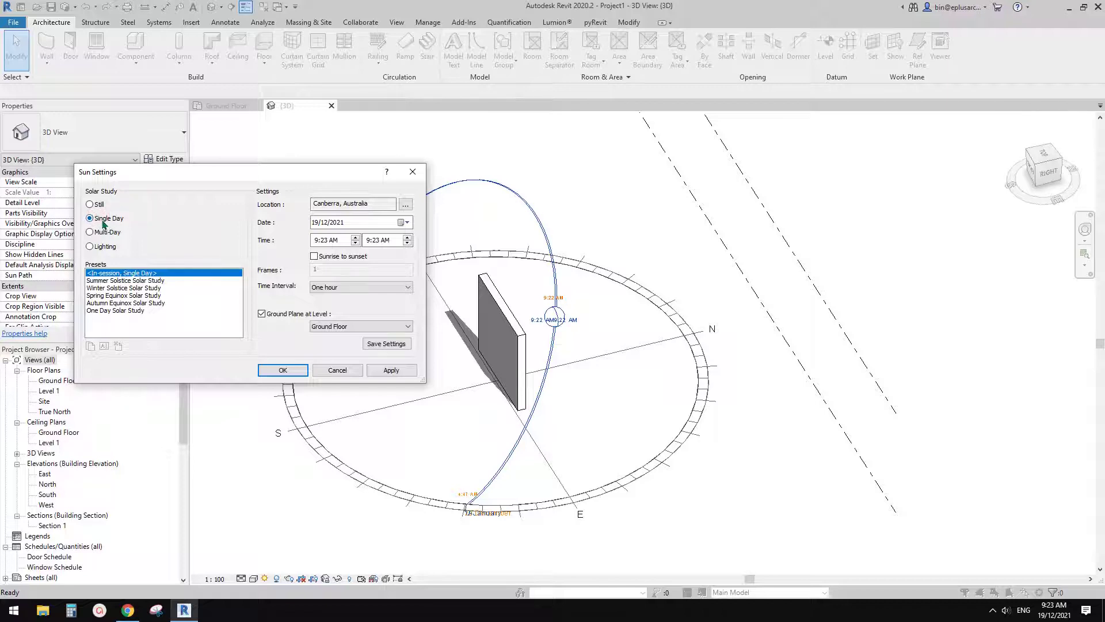
left_click(103, 295)
left_click(282, 371)
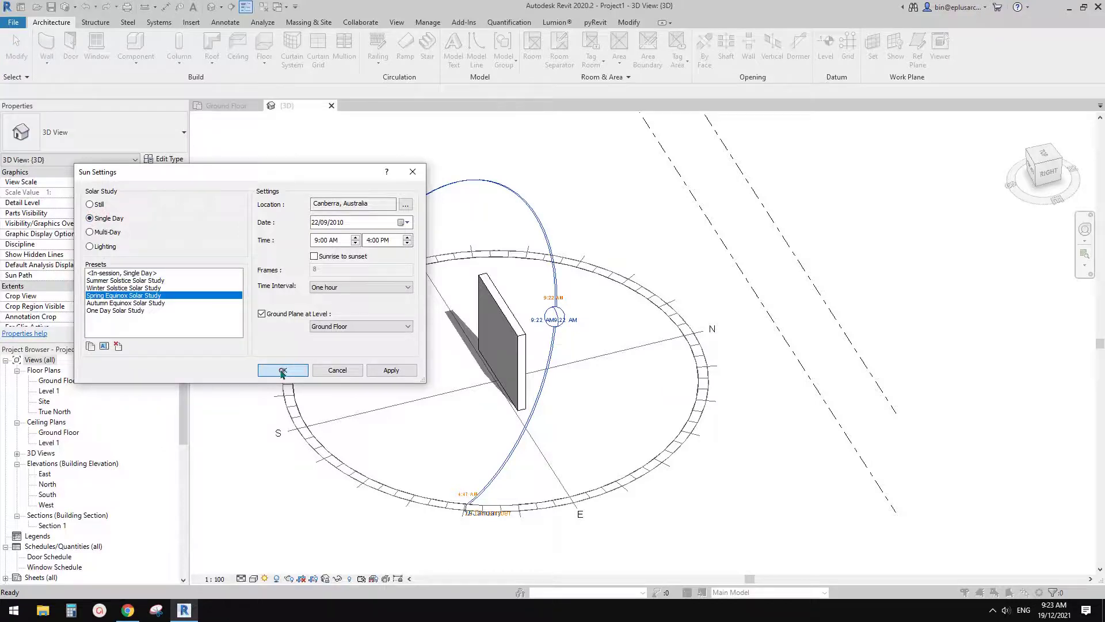
Preview the single-day solar study and move back and forth through its hourly frames around midday, ending on the 12:00 PM frame.
left_click(264, 579)
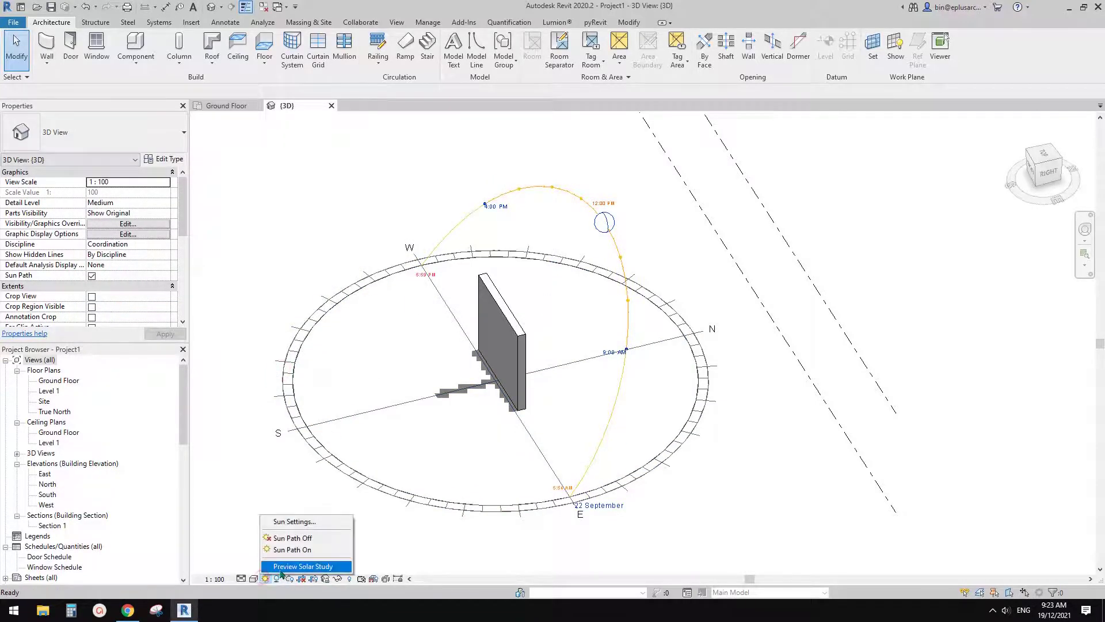
left_click(276, 566)
left_click(232, 92)
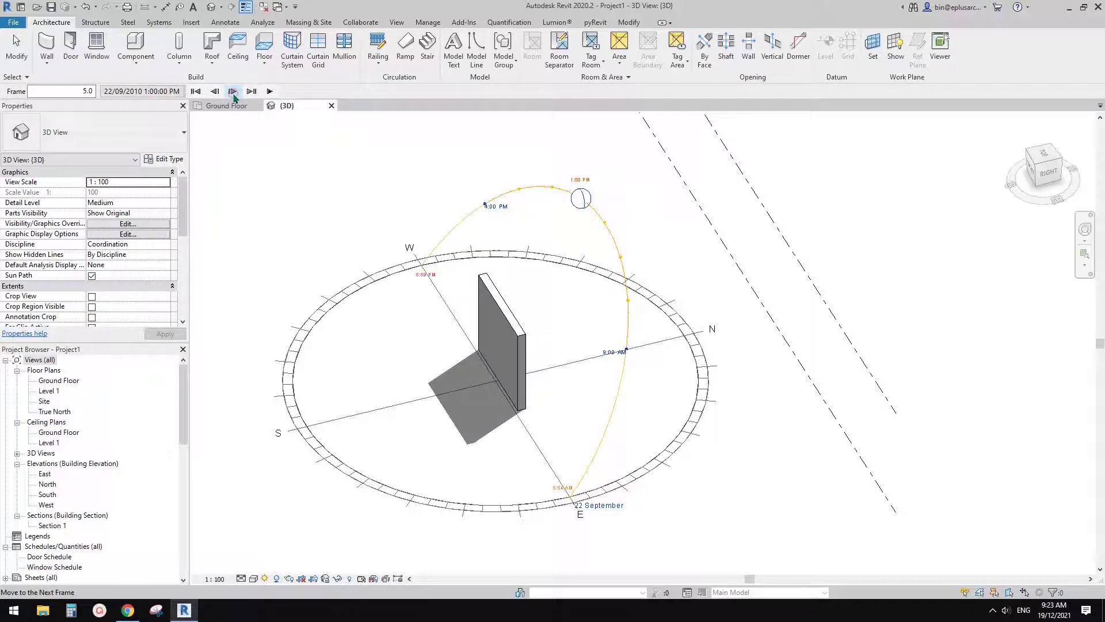
left_click(232, 92)
left_click(215, 92)
left_click(214, 92)
left_click(232, 91)
left_click(214, 92)
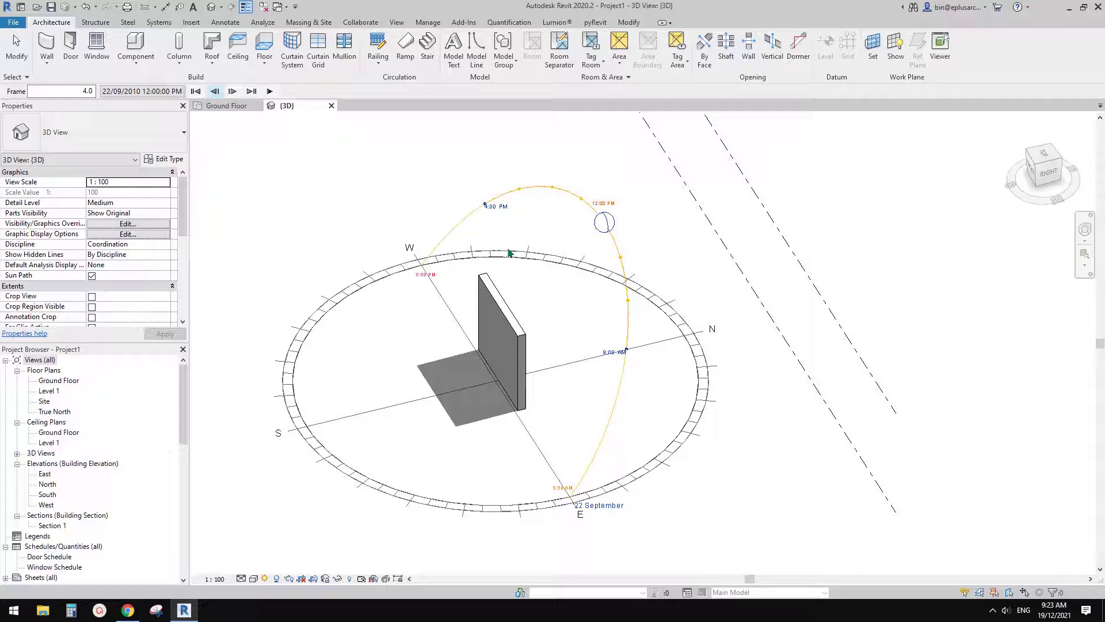
Frame the wall with its noon shadow and capture it with part of the sun path in the Snipping Tool.
middle_click_drag(543, 273, 511, 259)
middle_click_drag(530, 315, 580, 308)
scroll(518, 334, "up", 4)
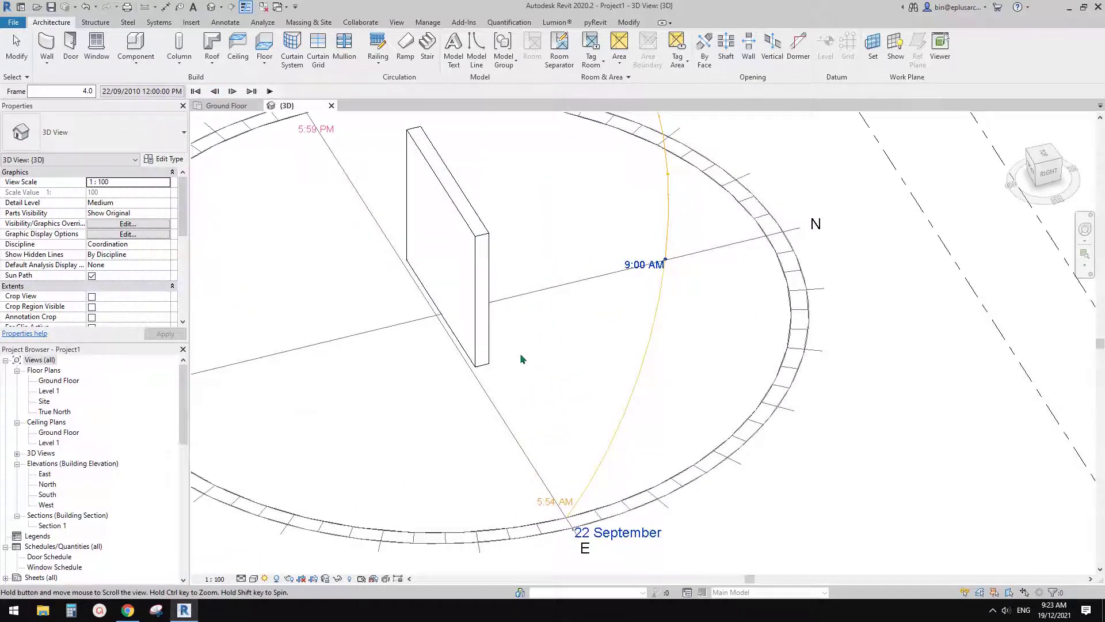
left_click(573, 362)
middle_click_drag(574, 361, 584, 374)
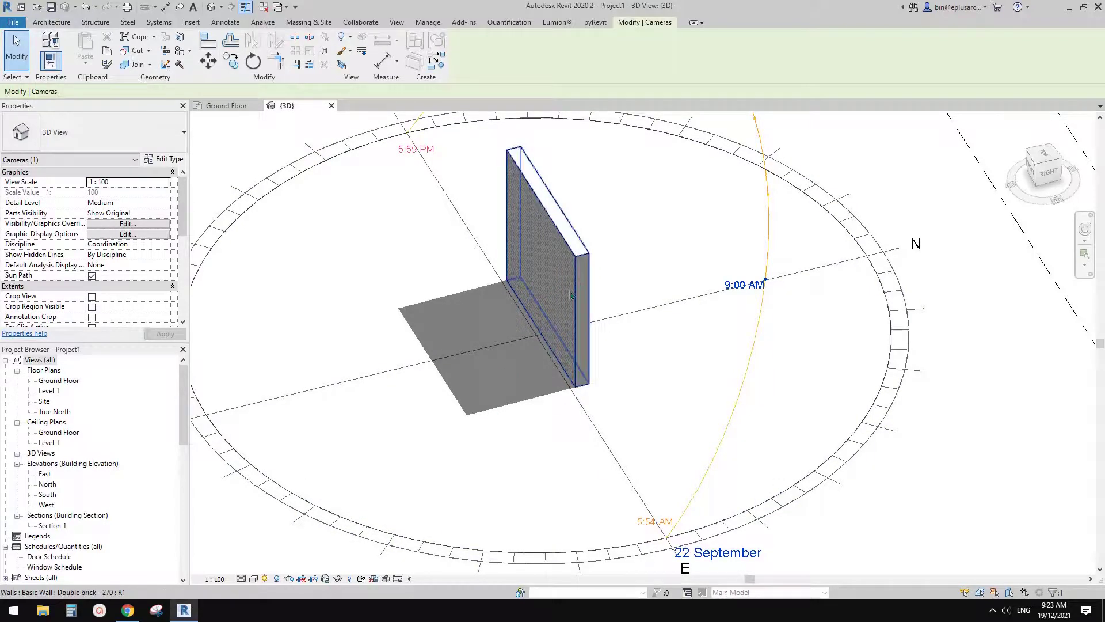
middle_click_drag(590, 269, 564, 288)
scroll(540, 333, "down", 1)
middle_click_drag(541, 333, 501, 367)
left_click(156, 609)
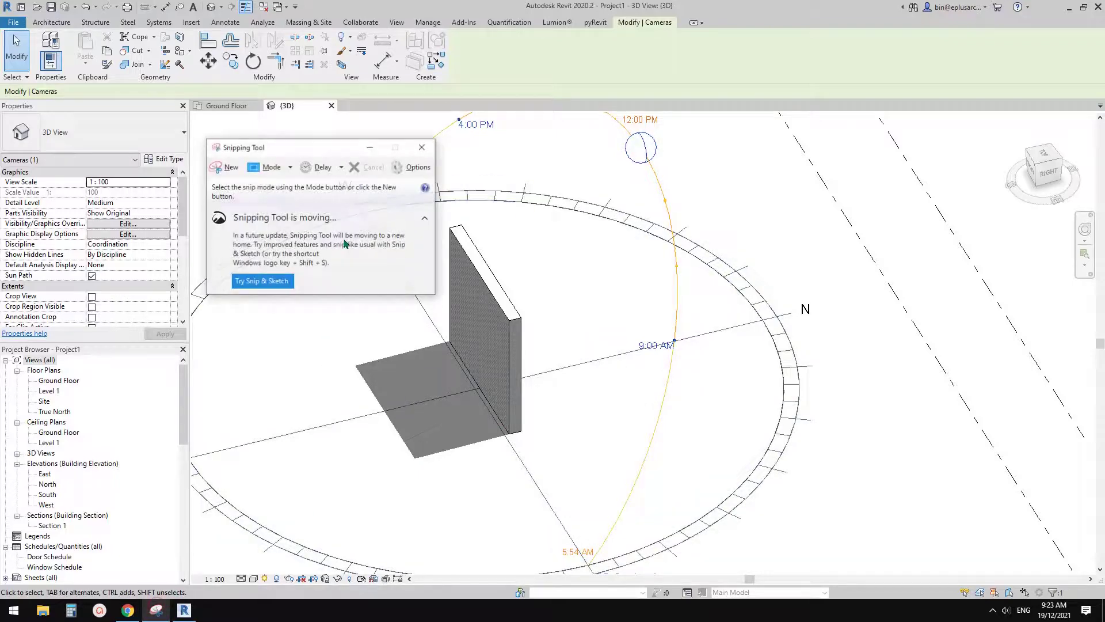
left_click(229, 168)
left_click_drag(291, 116, 795, 519)
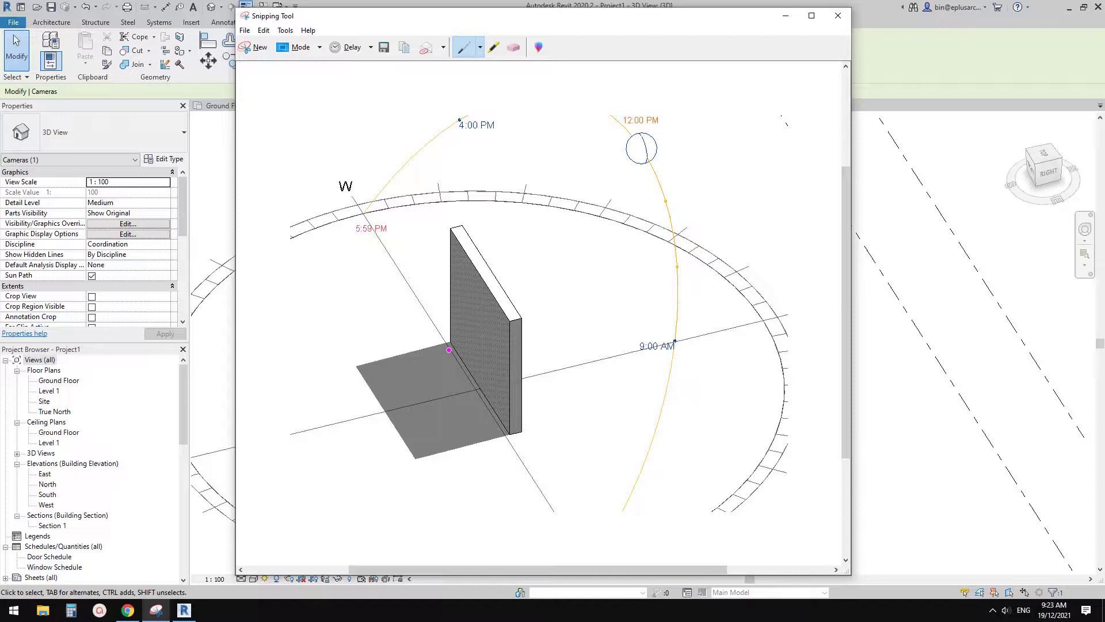
Sketch lines on the snip from the shadow's outer corner to the wall's base and top, mark the enclosed angle and label it ALT.
mouse_move(470, 375)
left_mouse_down()
mouse_move(430, 435)
mouse_move(511, 436)
left_mouse_up()
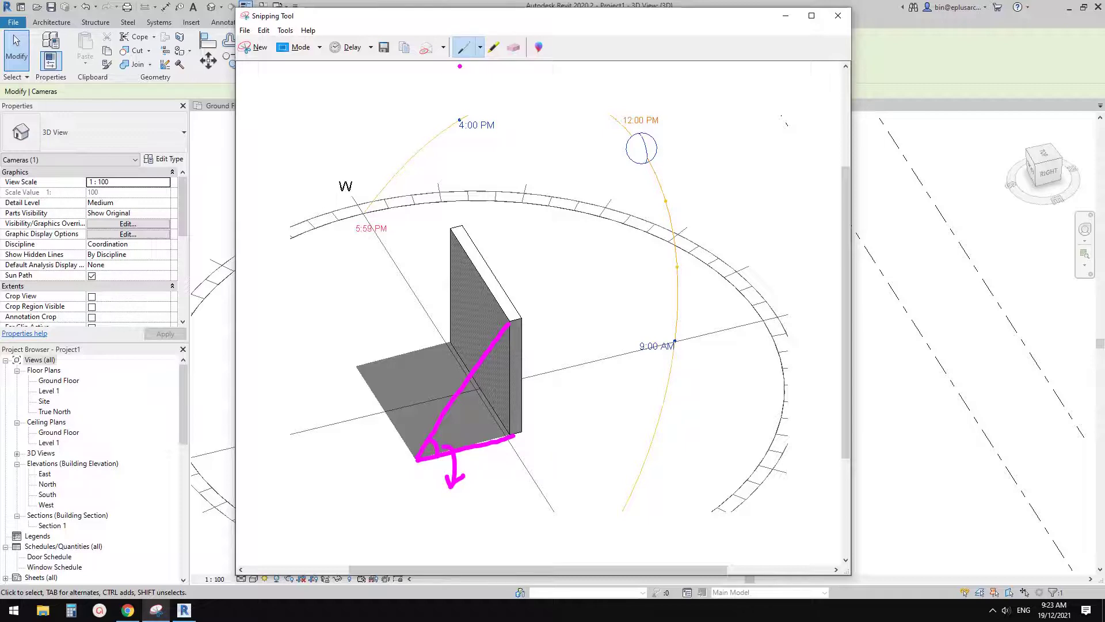
left_click(513, 47)
left_click(459, 481)
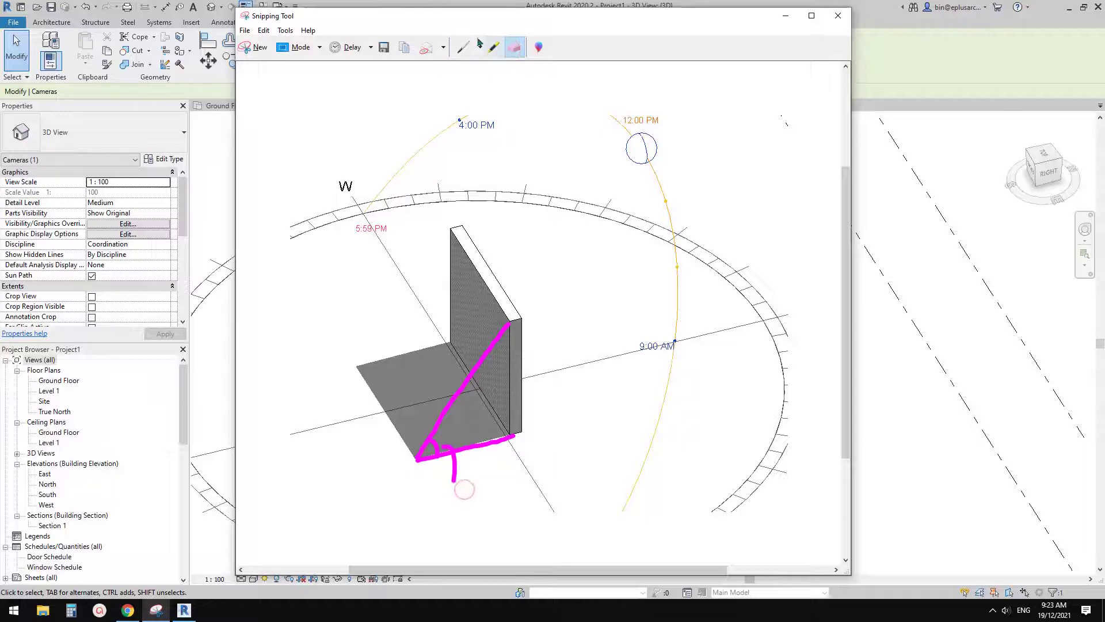
left_click(464, 43)
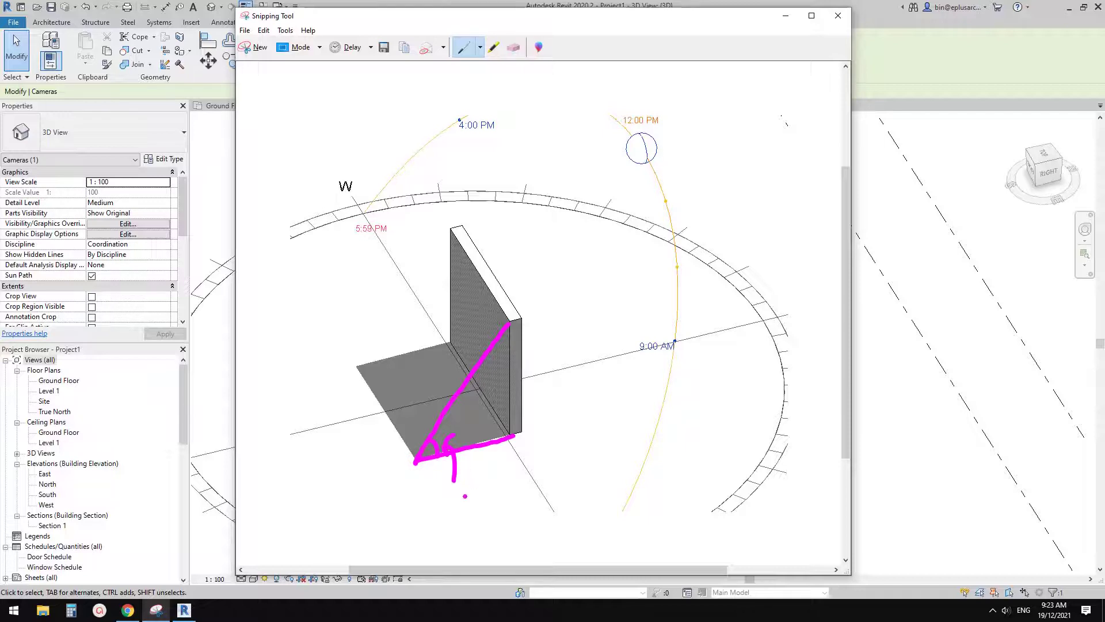
mouse_move(465, 496)
left_mouse_down()
mouse_move(501, 478)
mouse_move(504, 504)
left_mouse_up()
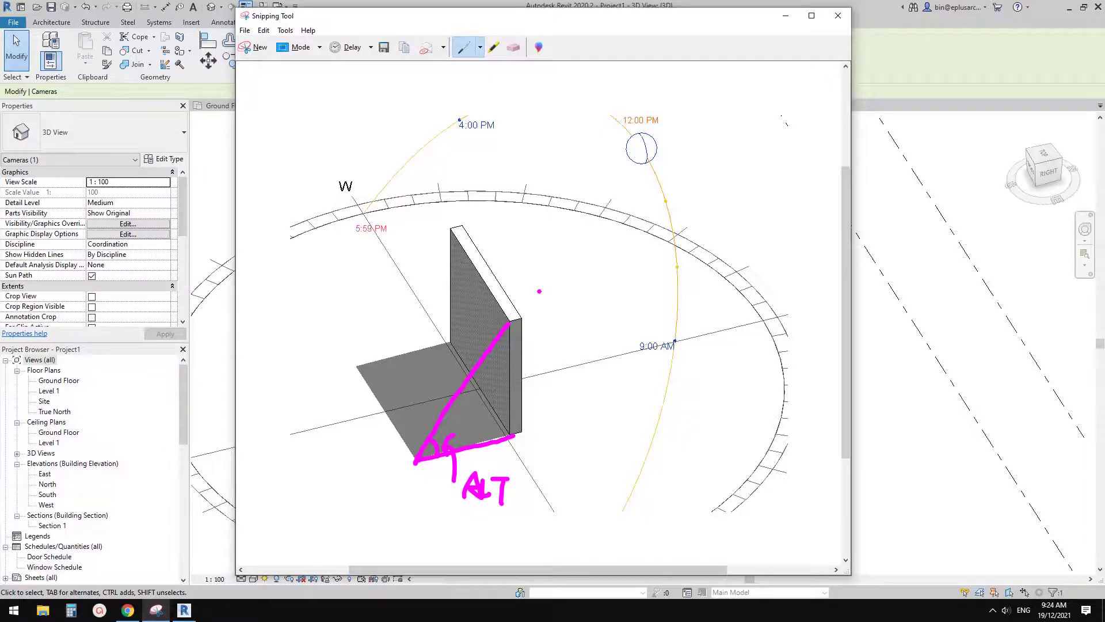
Return to Revit and create a new family from the Metric Generic Model Adaptive.rft template.
left_click(226, 170)
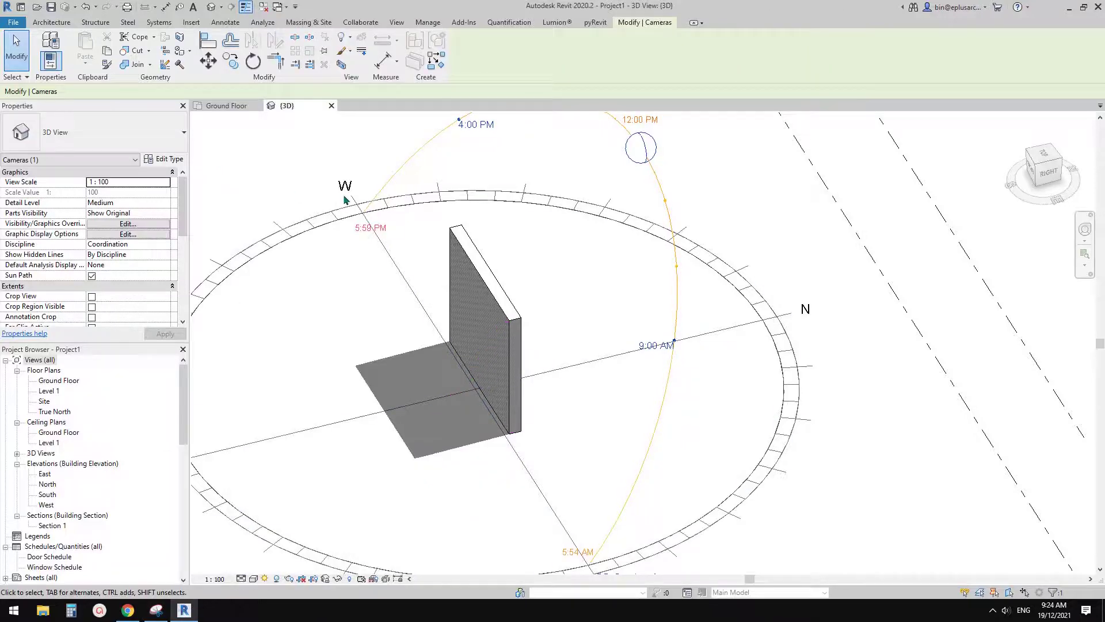
key("Escape")
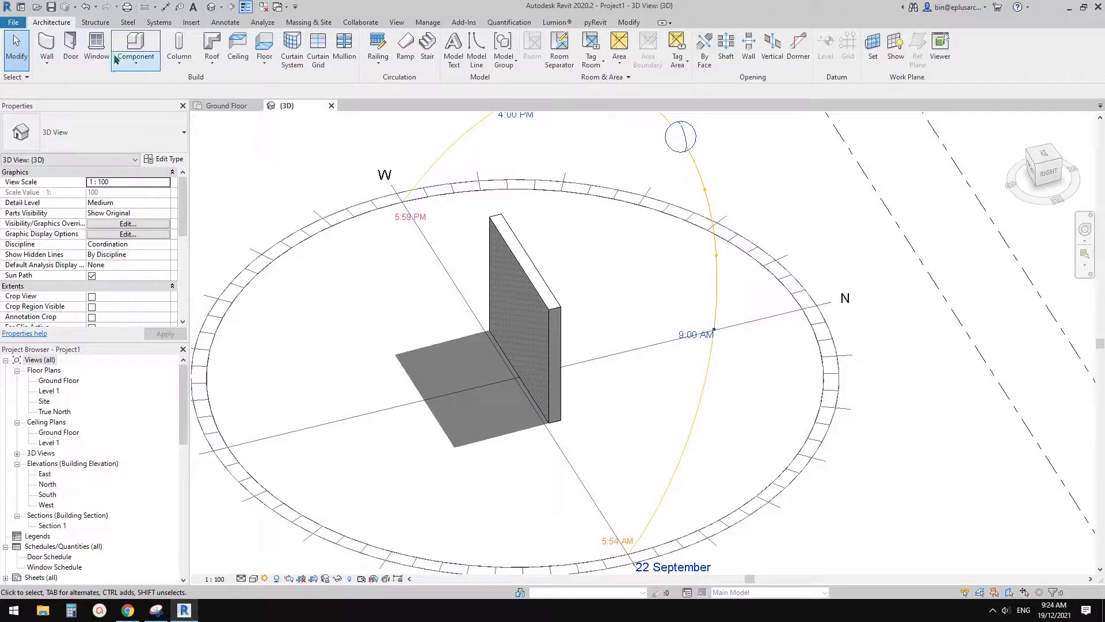
left_click(13, 23)
mouse_move(63, 70)
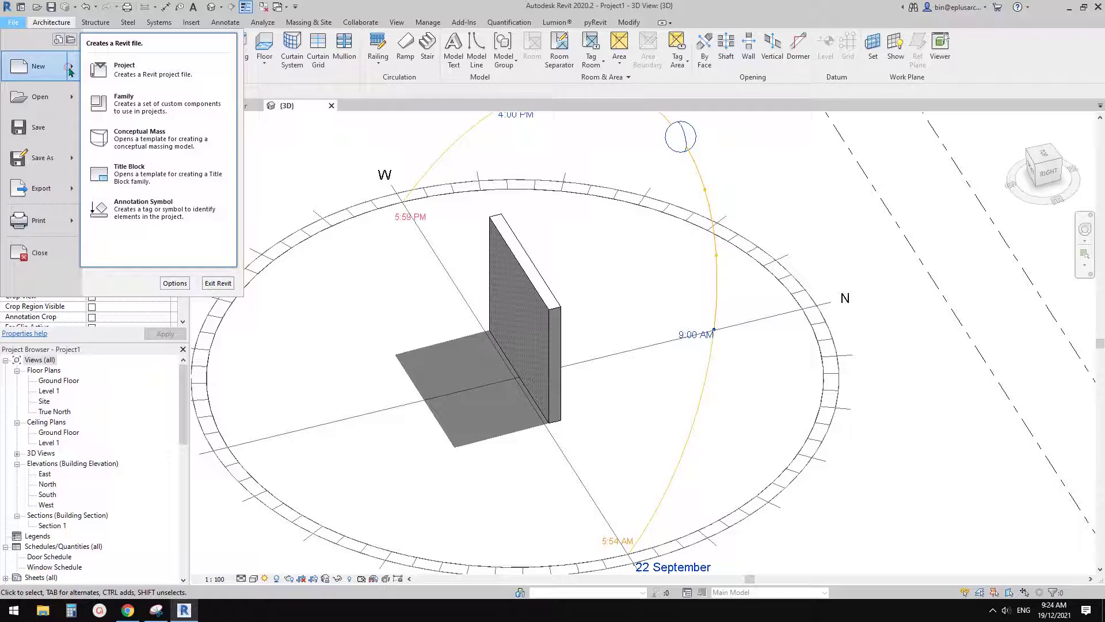
left_click(140, 107)
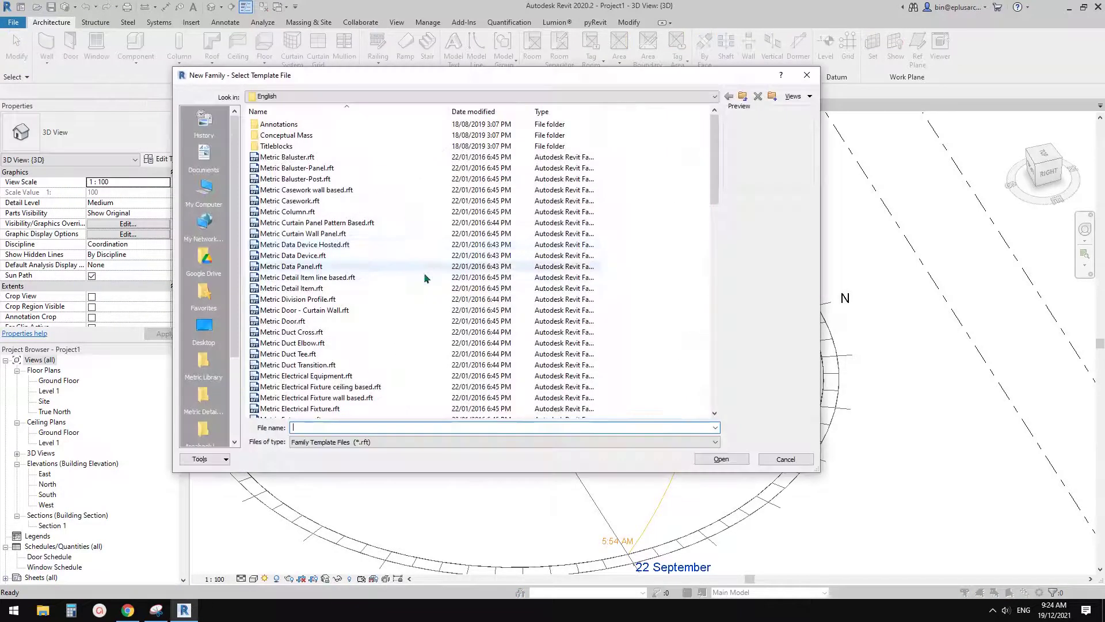
left_click(718, 255)
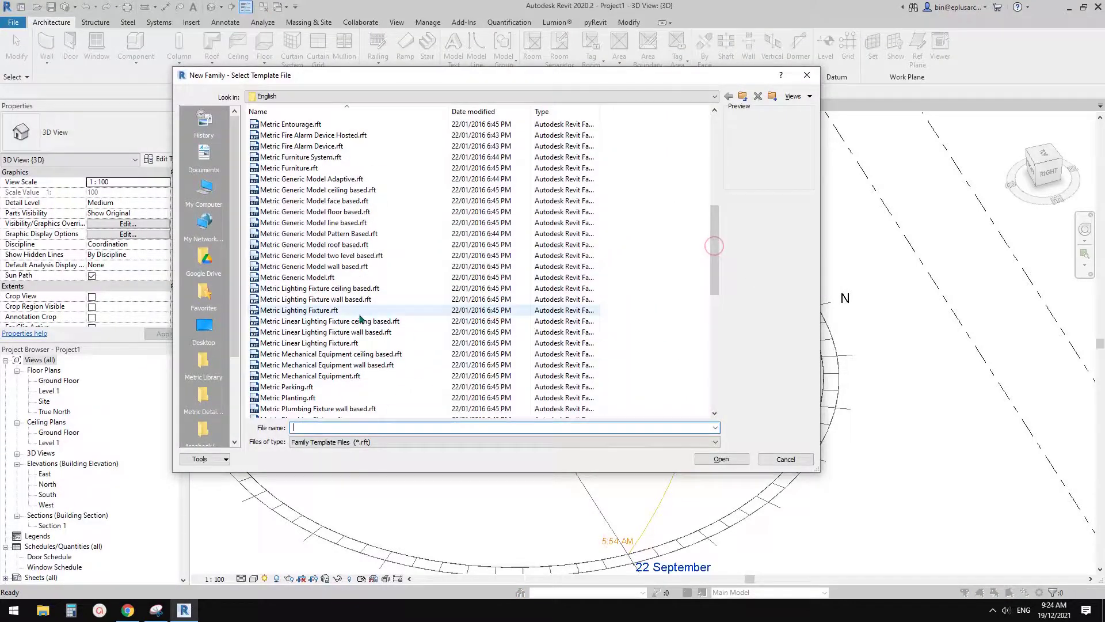
left_click(323, 179)
left_click(721, 458)
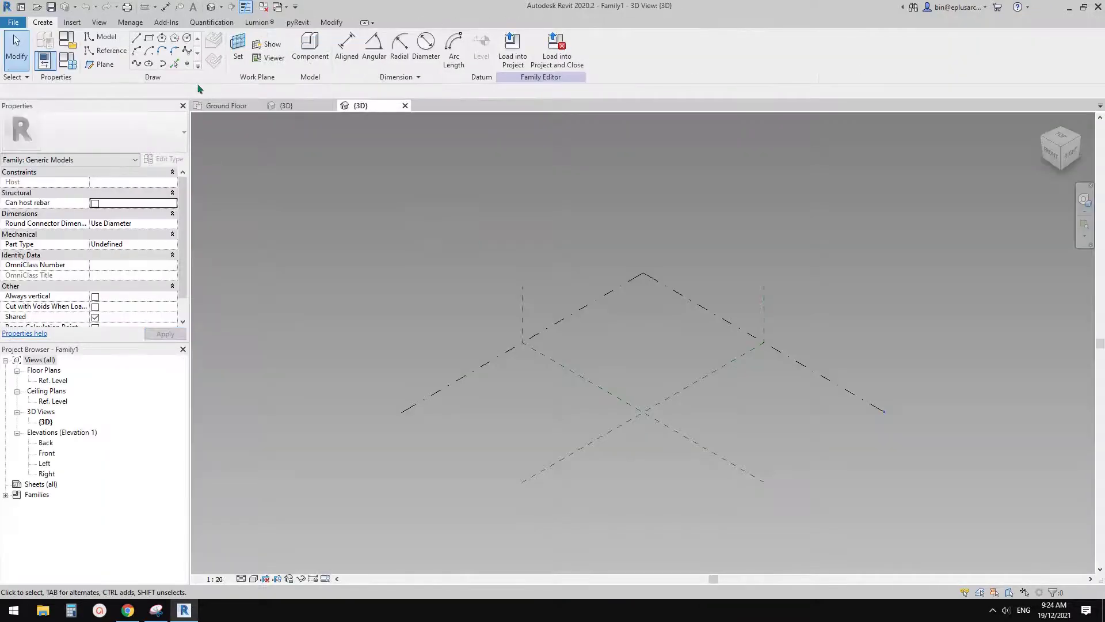
Place two reference points on the Ref. Level, either side of the reference planes' intersection, and make both adaptive.
left_click(187, 63)
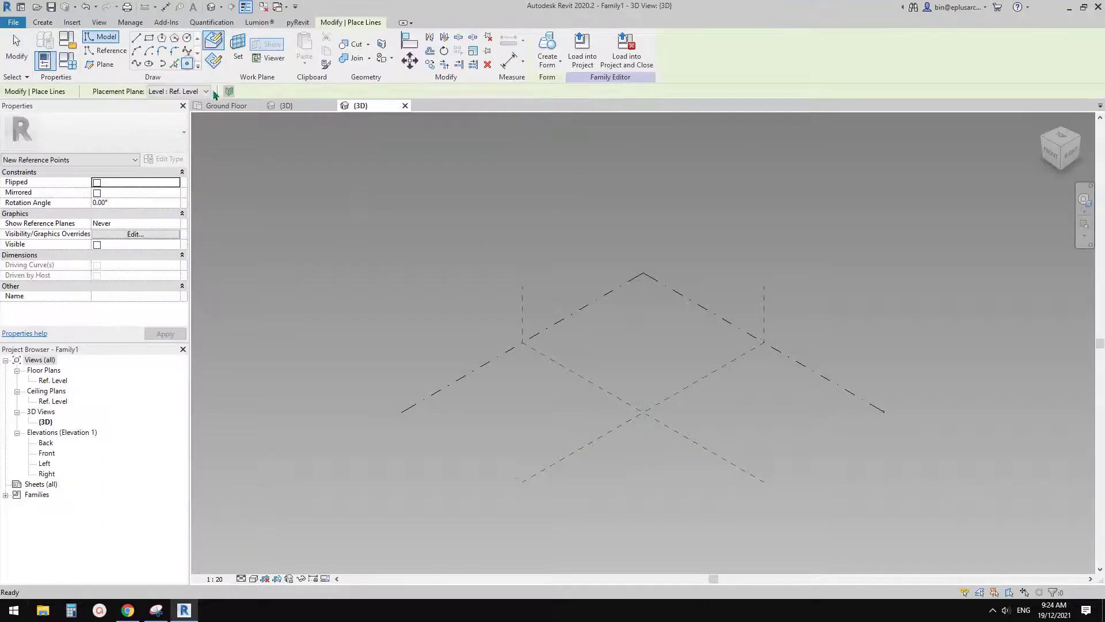
left_click(696, 418)
key("Escape")
key("Escape")
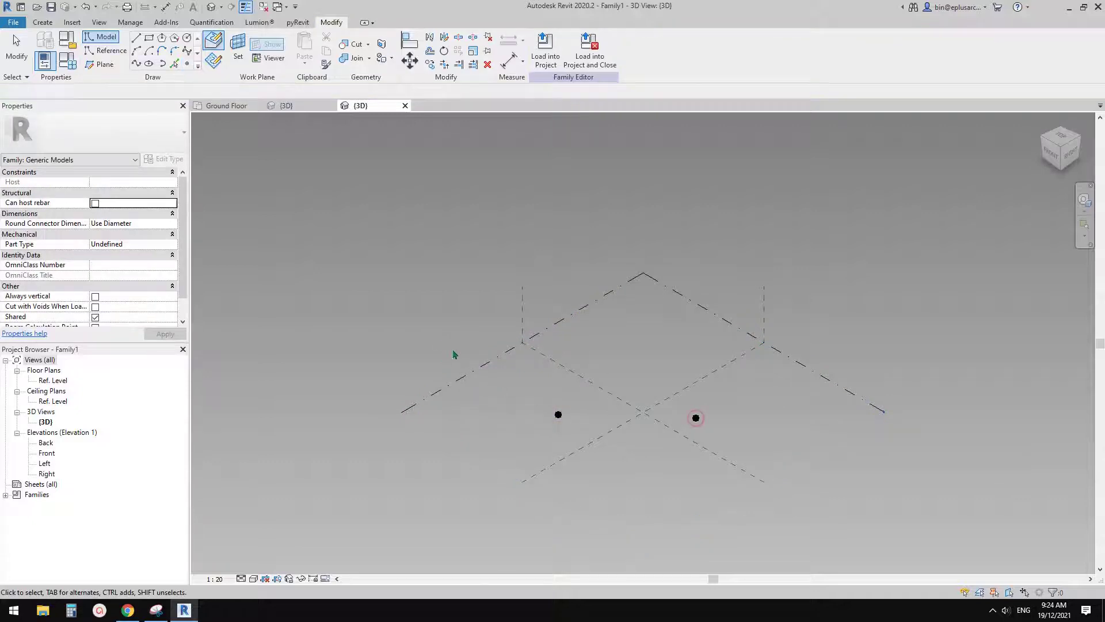
left_click_drag(451, 348, 809, 469)
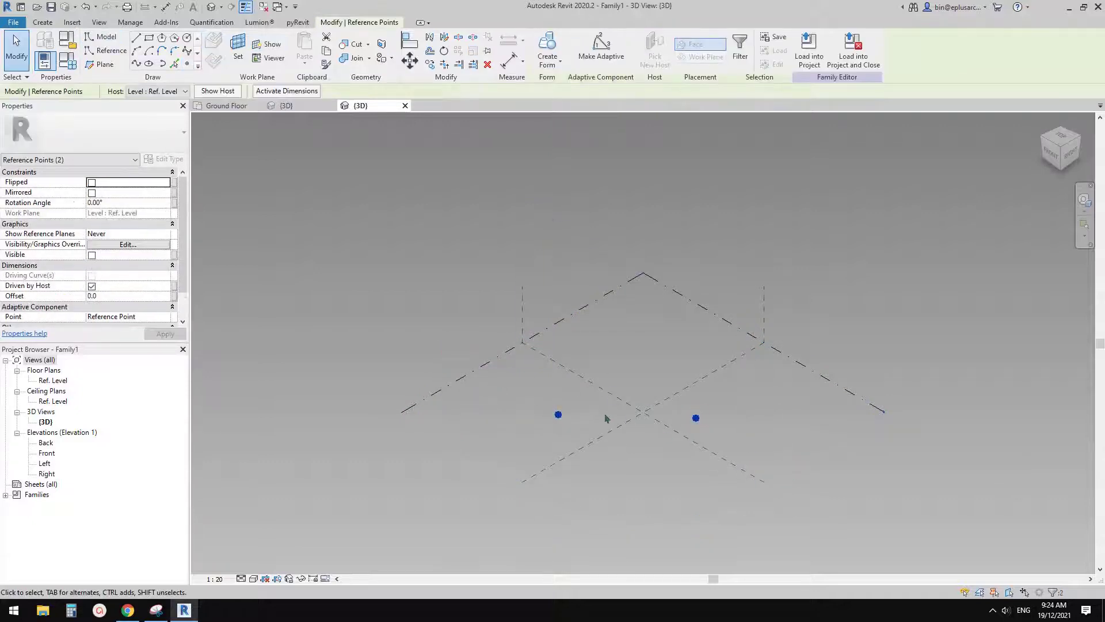
left_click(602, 57)
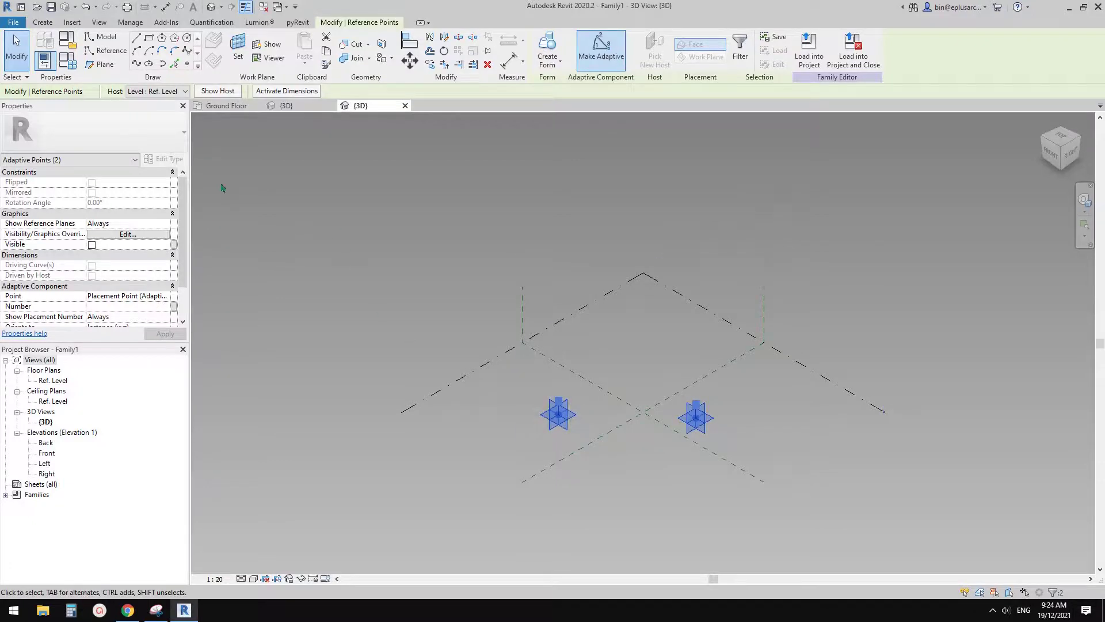
Draw a line between adaptive points 1 and 2 and convert it to a reference line.
left_click(135, 64)
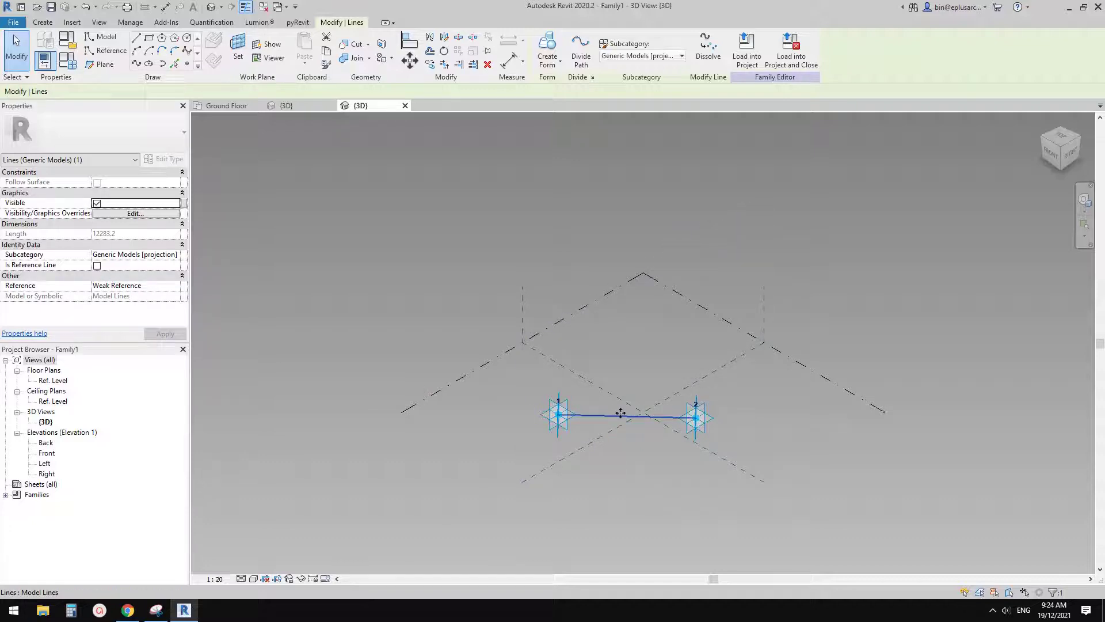
left_click(97, 265)
middle_click_drag(540, 418, 459, 394)
scroll(576, 396, "up", 2)
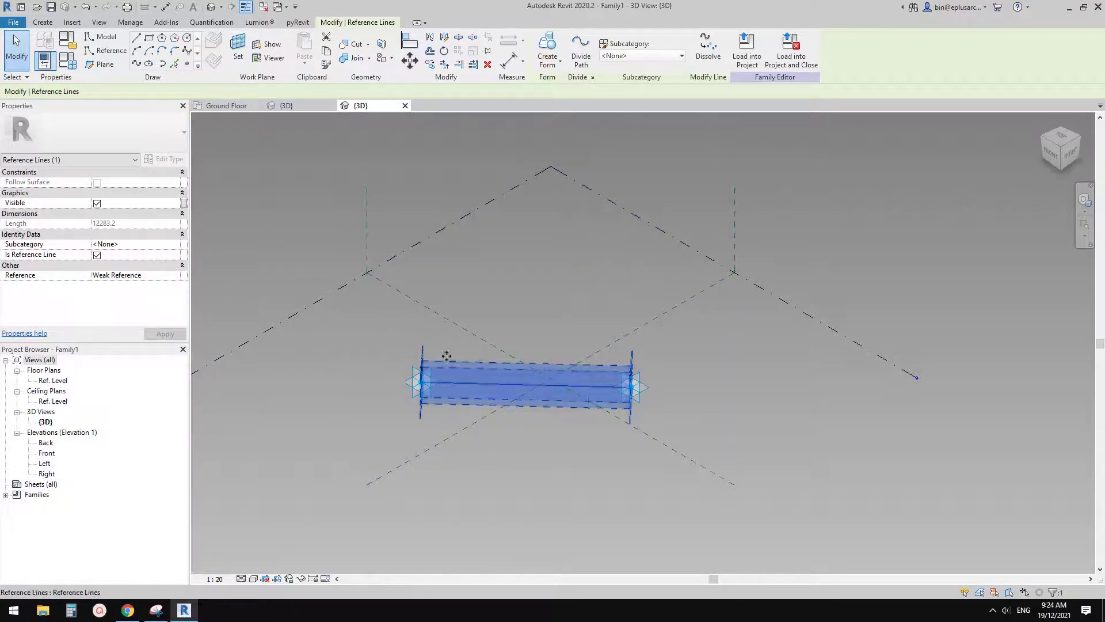
key("Escape")
middle_click_drag(542, 404, 529, 394)
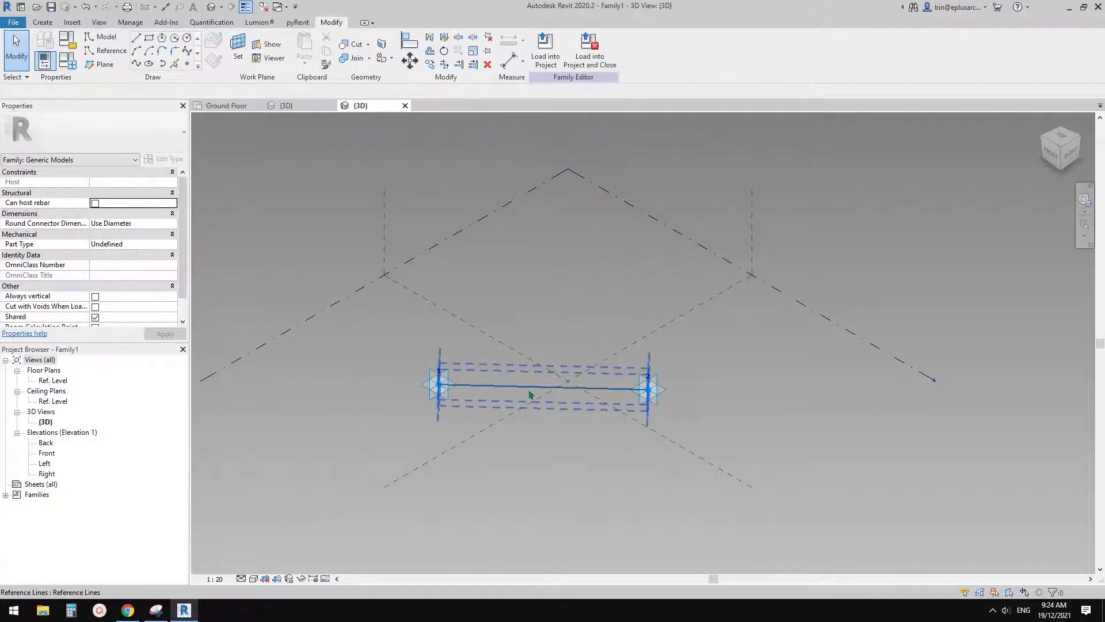
Set a plane of the reference line as work plane and add an aligned dimension between the two adaptive points.
left_click(239, 54)
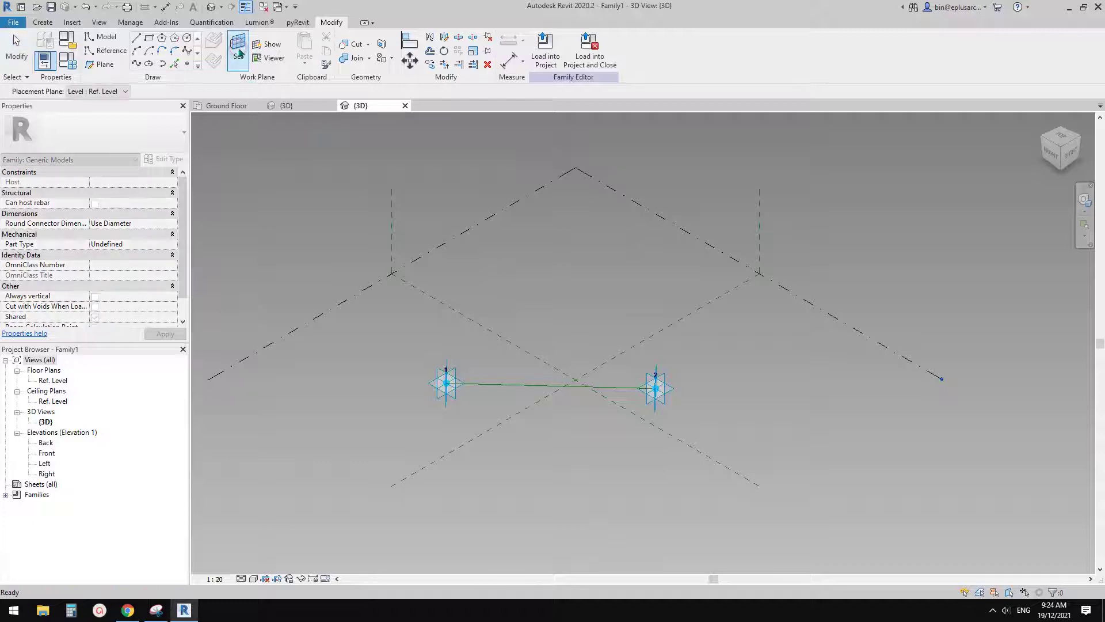
left_click(514, 384)
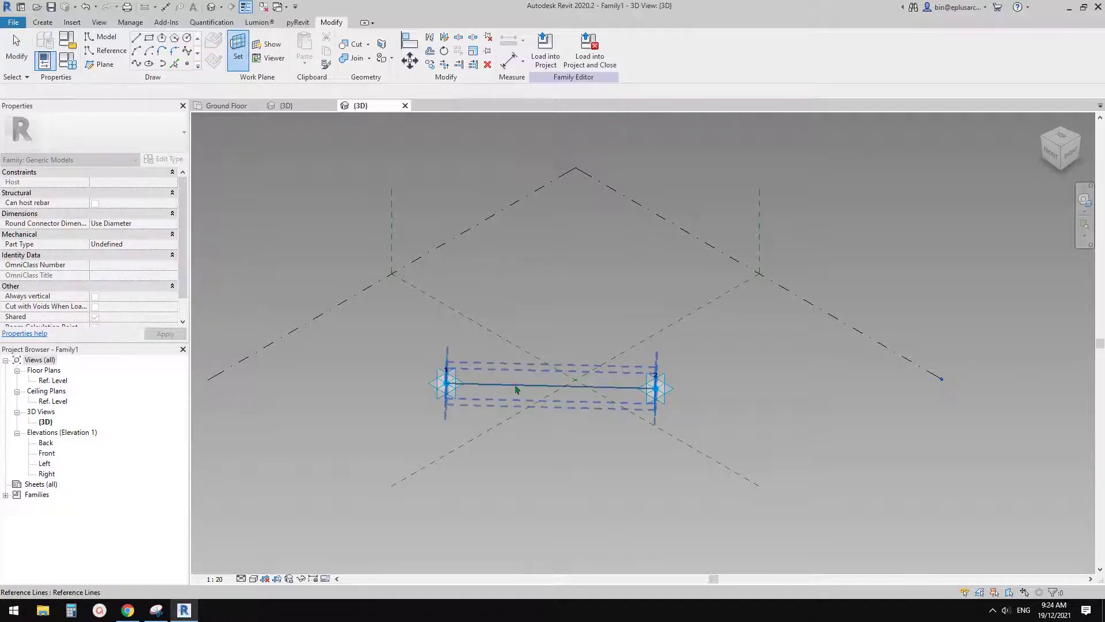
key("d")
key("i")
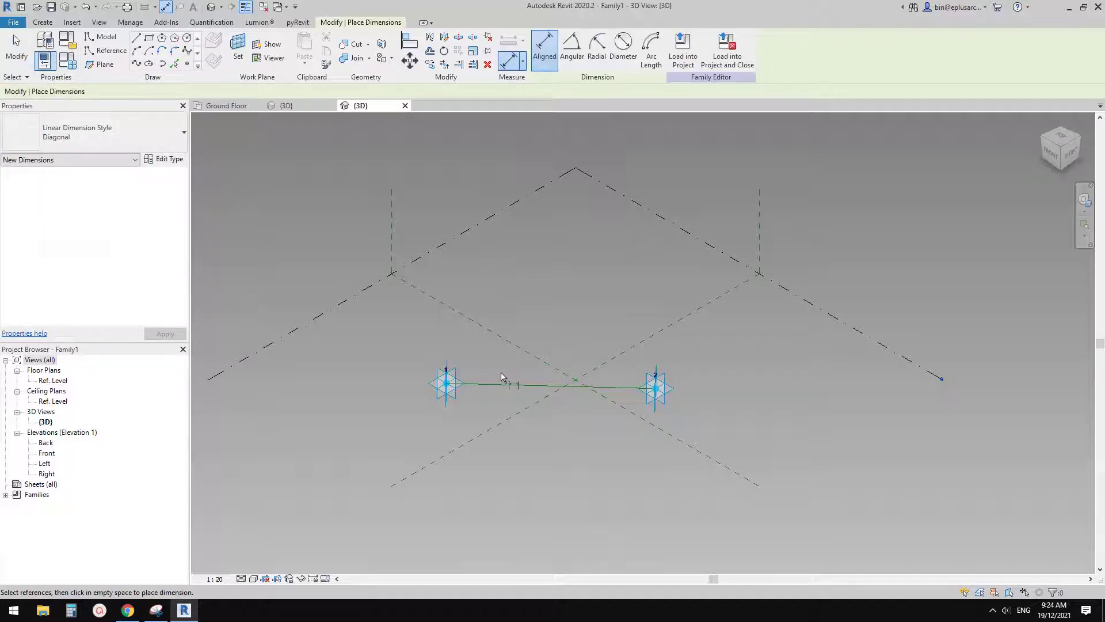
left_click(446, 384)
left_click(655, 388)
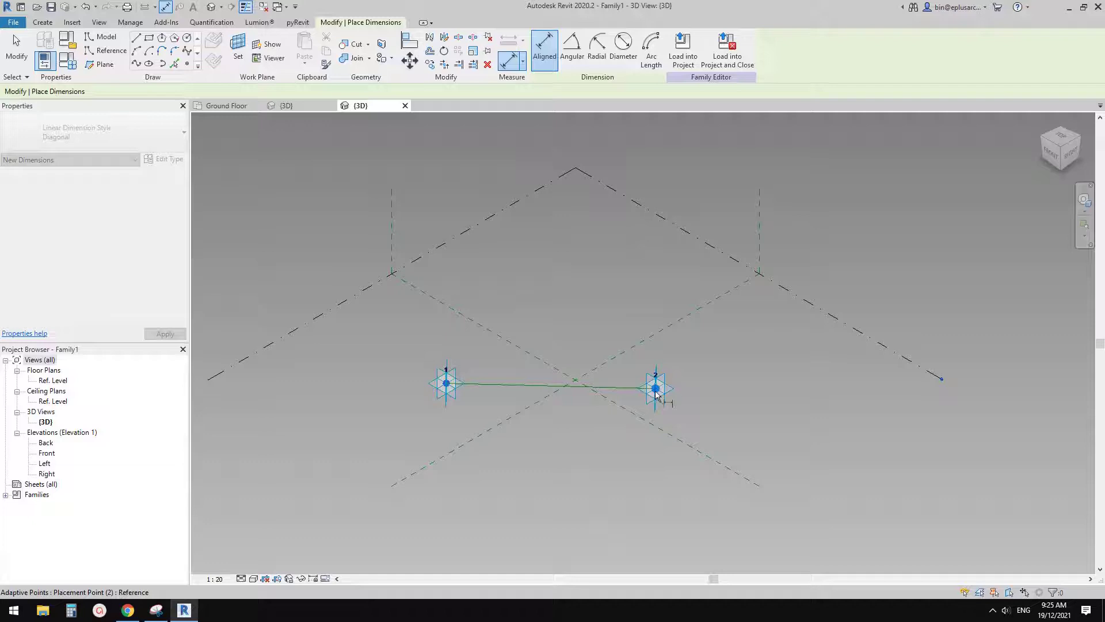
left_click(602, 427)
key("Escape")
key("Escape")
Label the dimension between the adaptive points with a new family parameter named x, set as an instance reporting parameter.
scroll(552, 420, "up", 3)
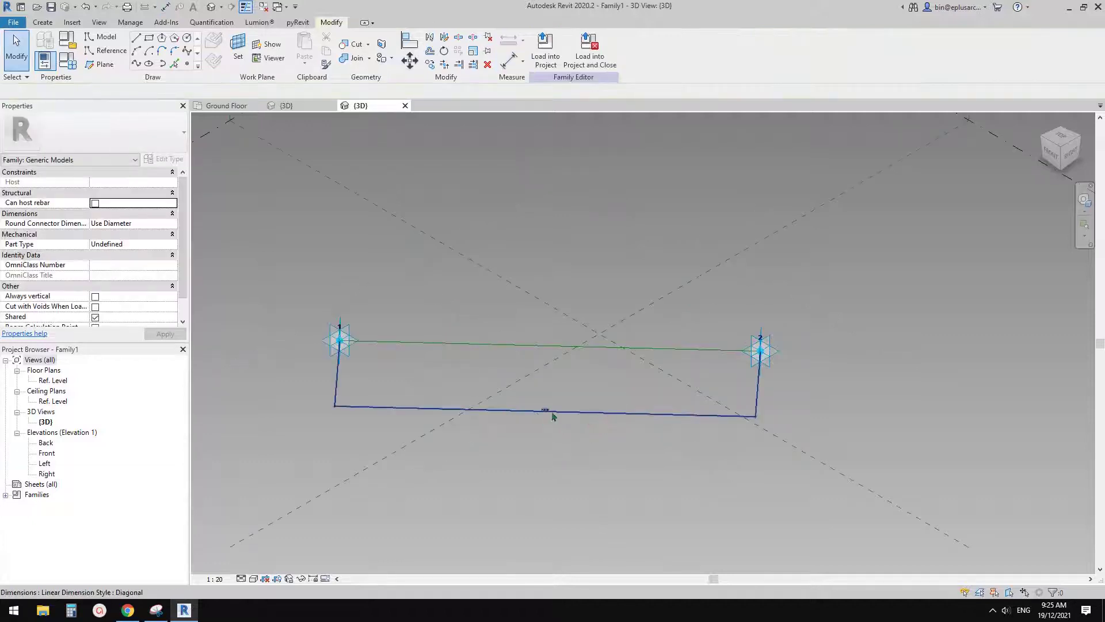
left_click(556, 413)
left_click(653, 50)
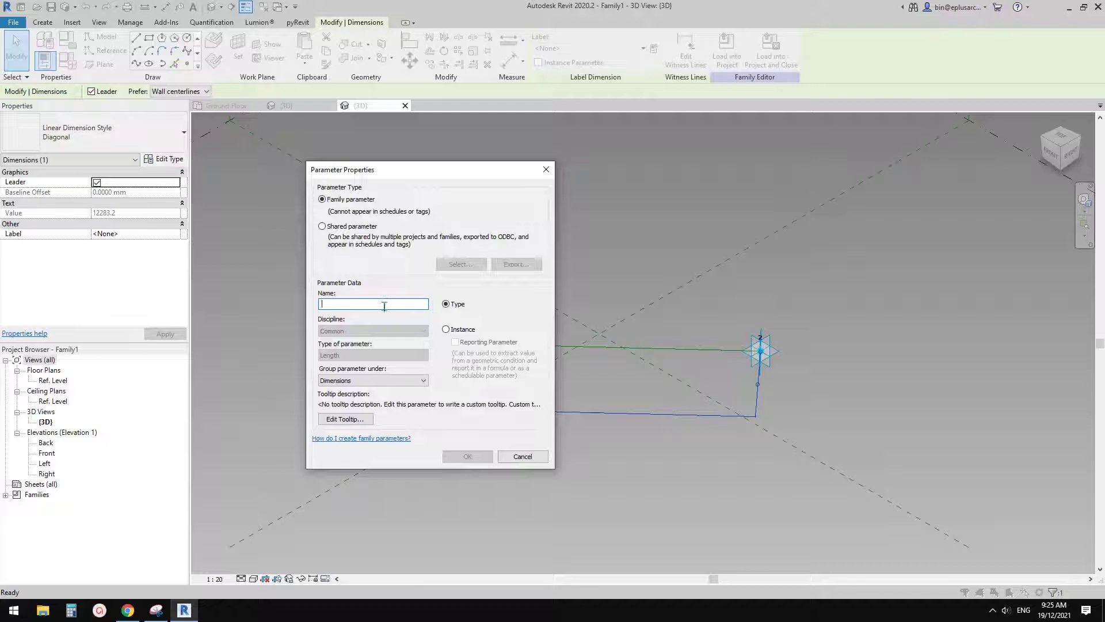
type("x")
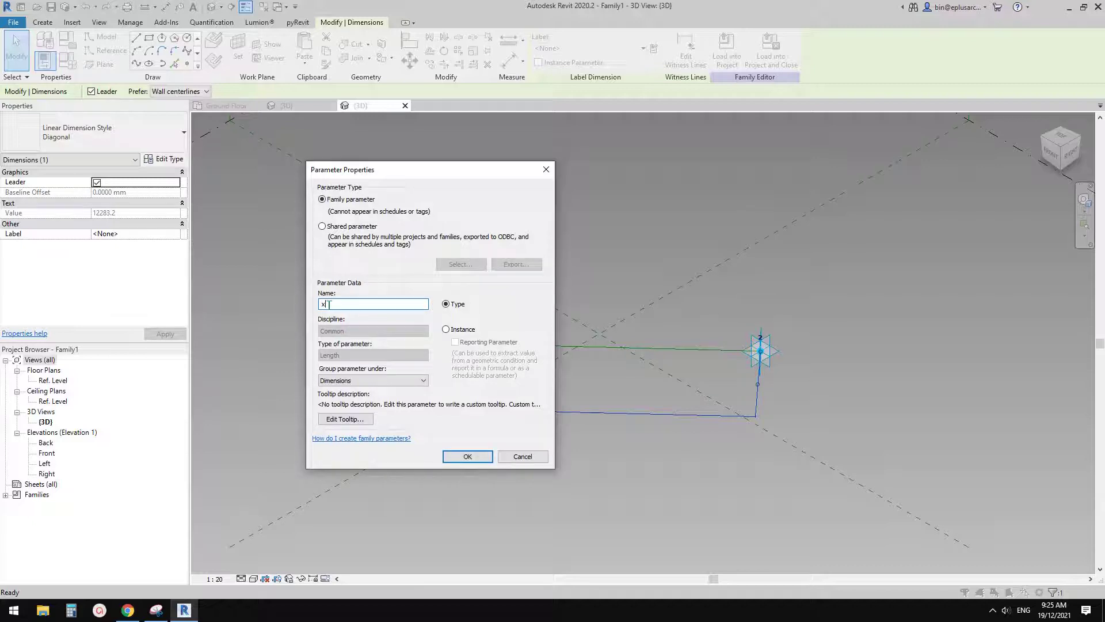
left_click(447, 329)
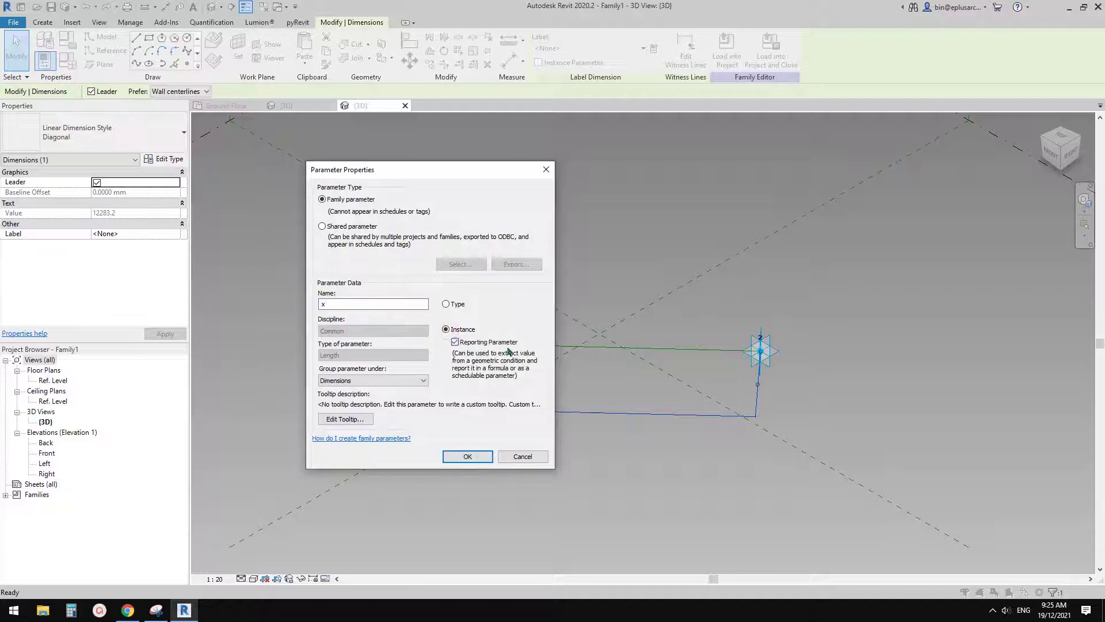
left_click(455, 342)
left_click(480, 456)
left_click(516, 435)
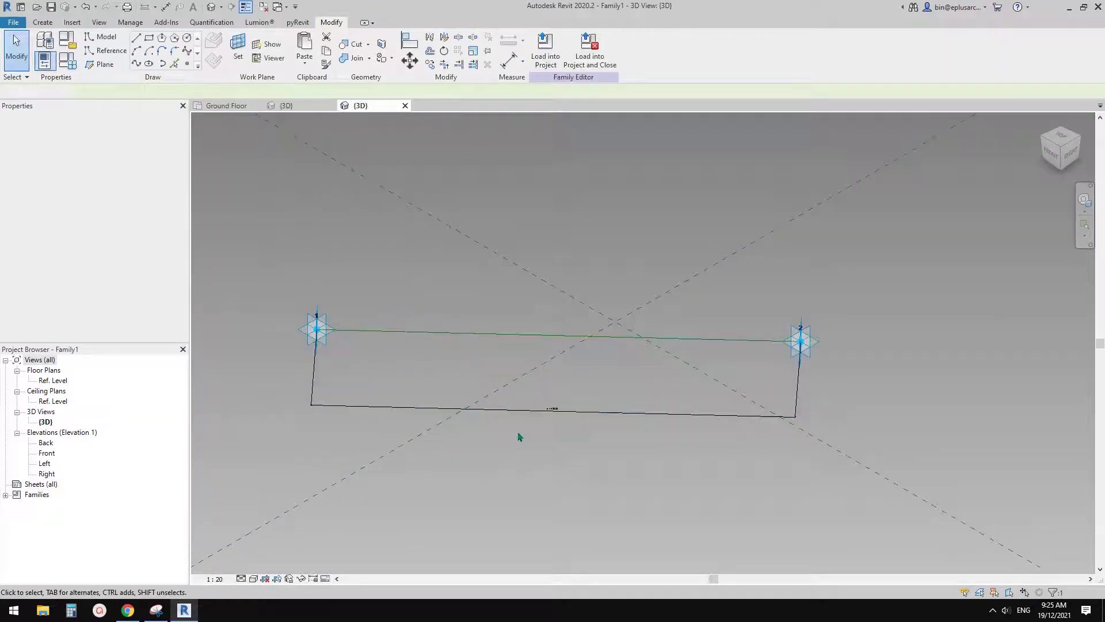
Switch back to the project's 3D view and bring up the annotated Snipping Tool capture of the altitude angle.
middle_click_drag(518, 437, 380, 400, "shift")
left_click(286, 105)
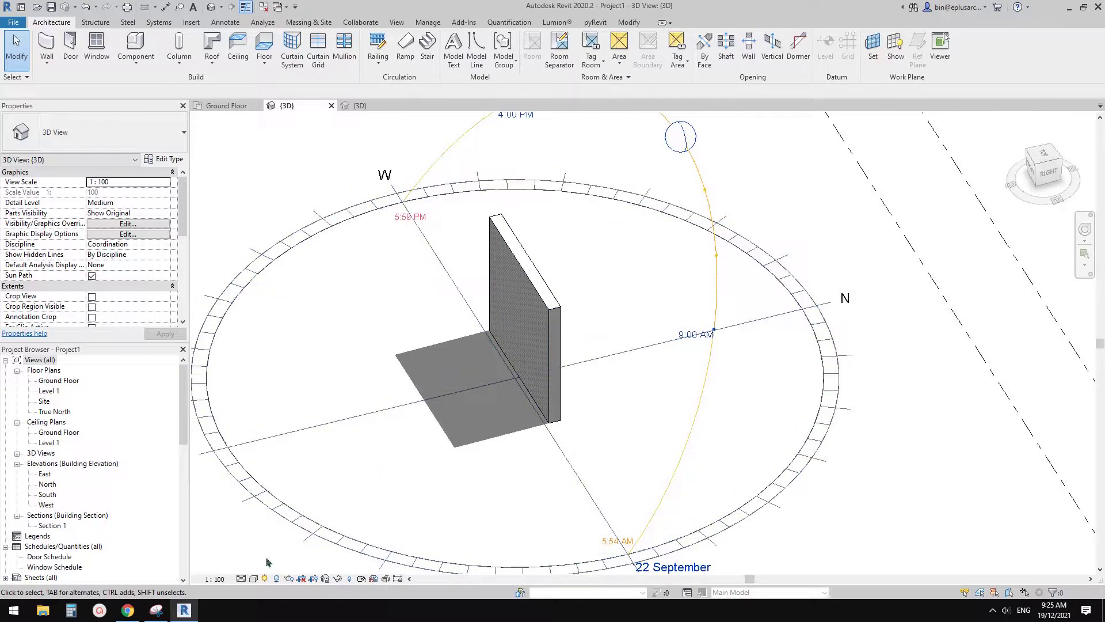
left_click(167, 612)
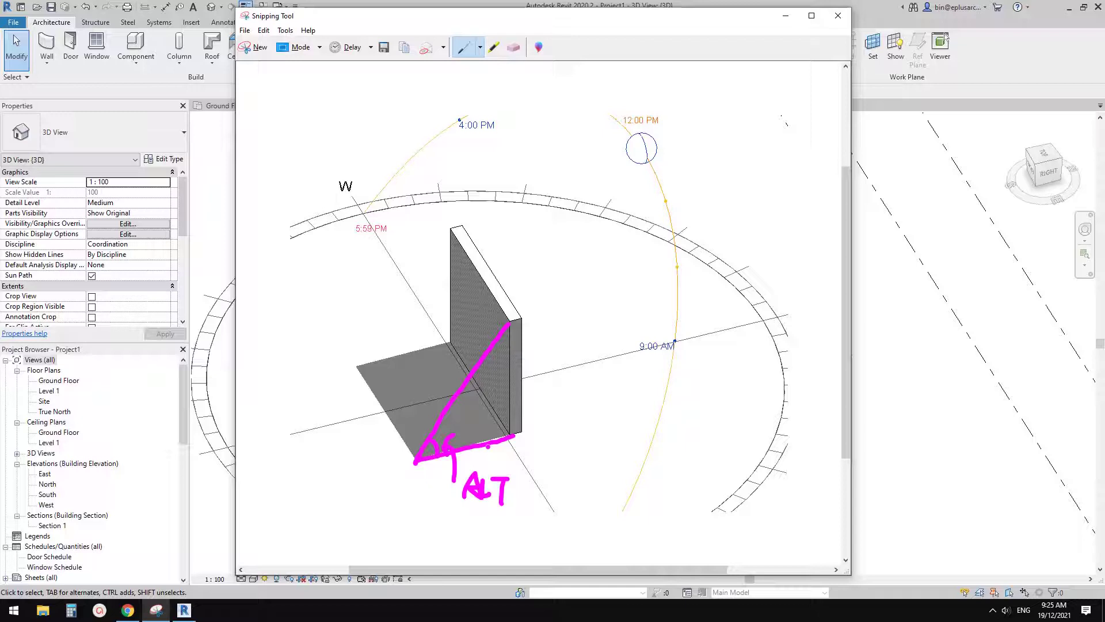
On the capture, label the shadow edge x, draw the wall's vertical height line to form a right-angled triangle, and label it H.
left_click_drag(480, 458, 478, 460)
left_click_drag(478, 453, 489, 460)
left_click_drag(510, 426, 511, 322)
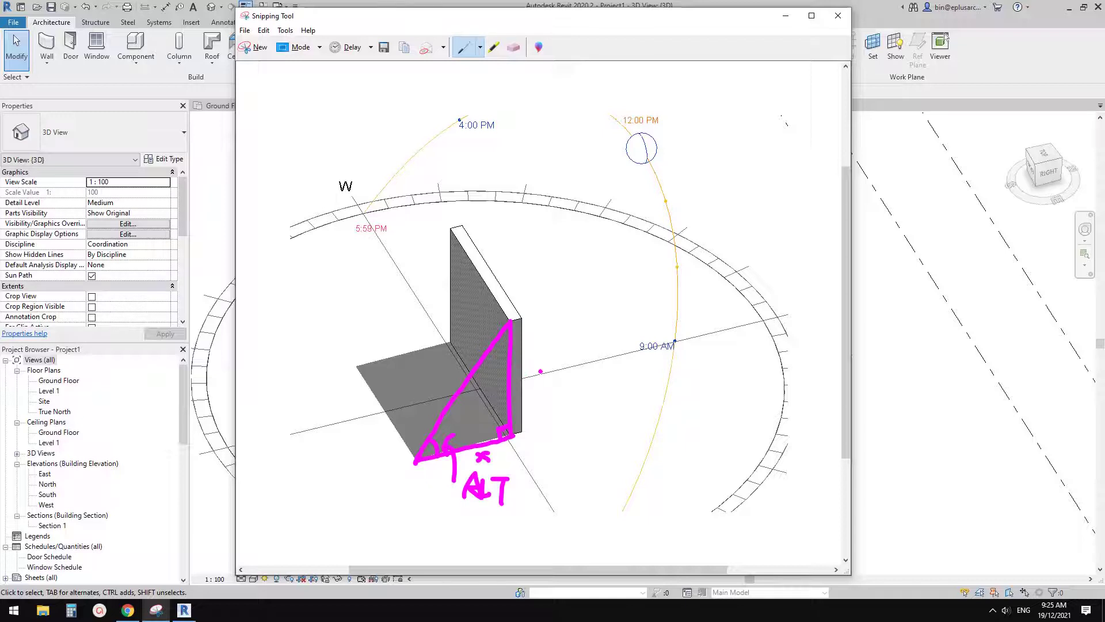
mouse_move(524, 372)
left_mouse_down()
mouse_move(536, 394)
mouse_move(535, 379)
left_mouse_up()
Return to the family's 3D view in Revit and add an instance length family parameter named H.
left_click(901, 326)
left_click(360, 105)
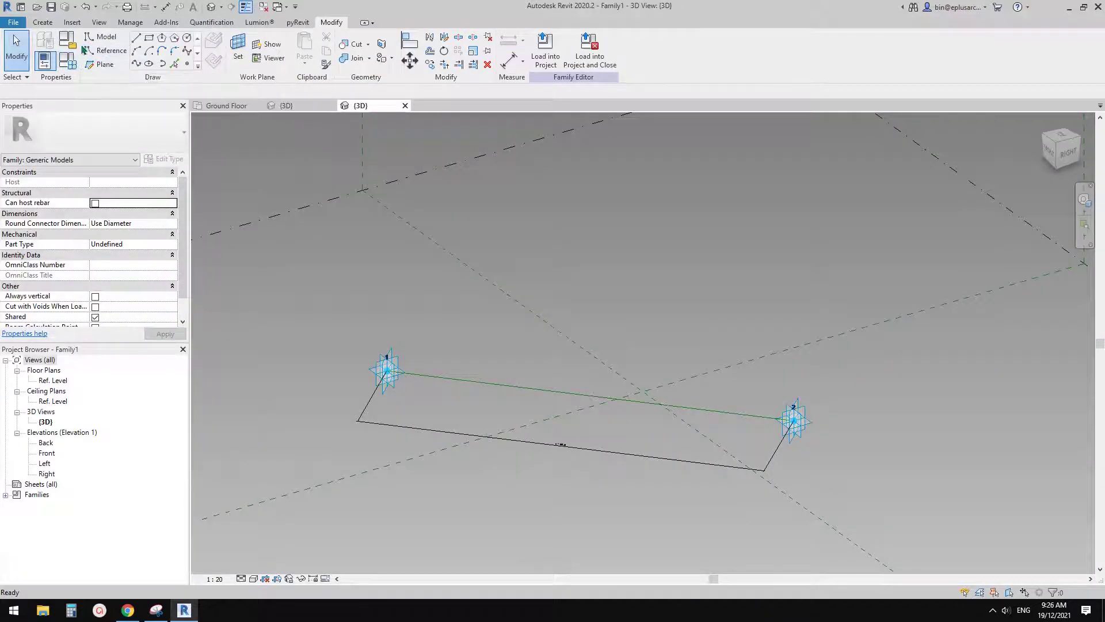
left_click(43, 22)
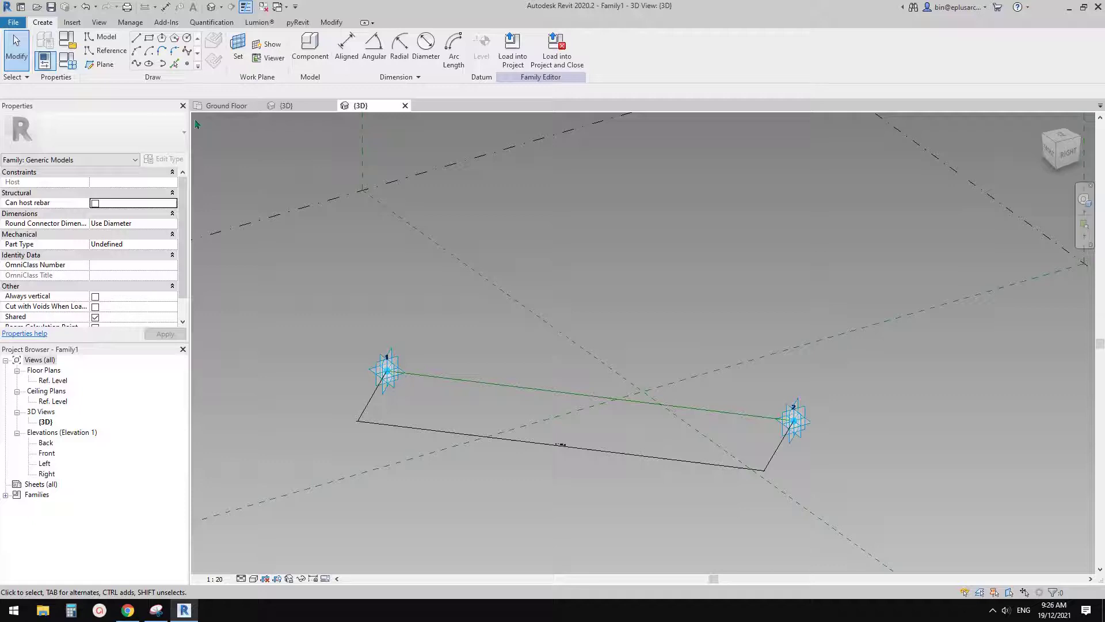
middle_click_drag(522, 290, 537, 281)
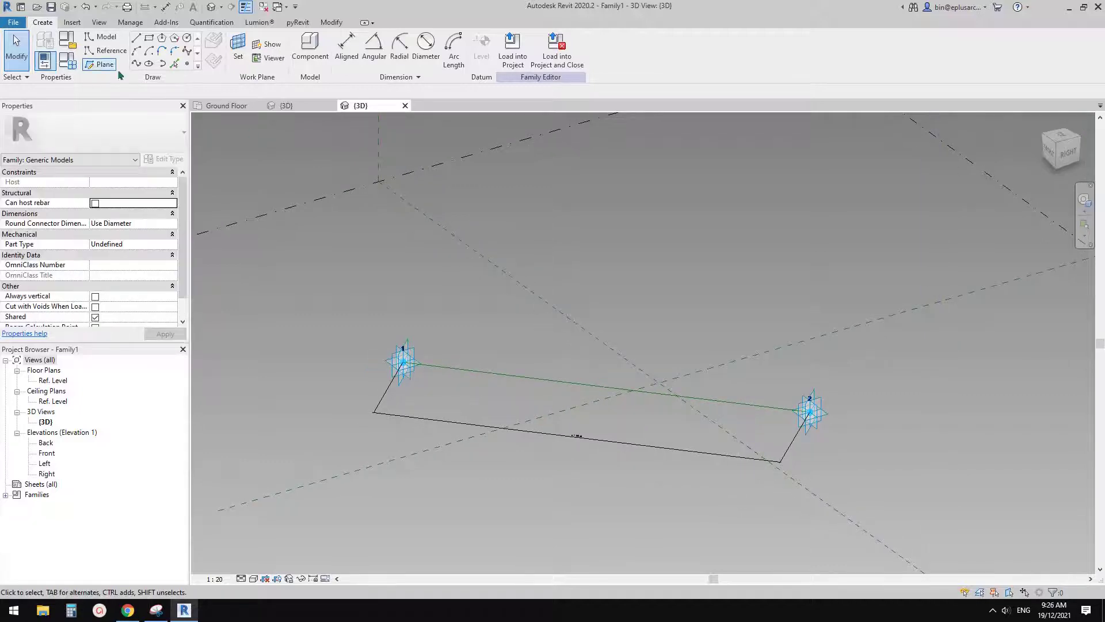
left_click(67, 60)
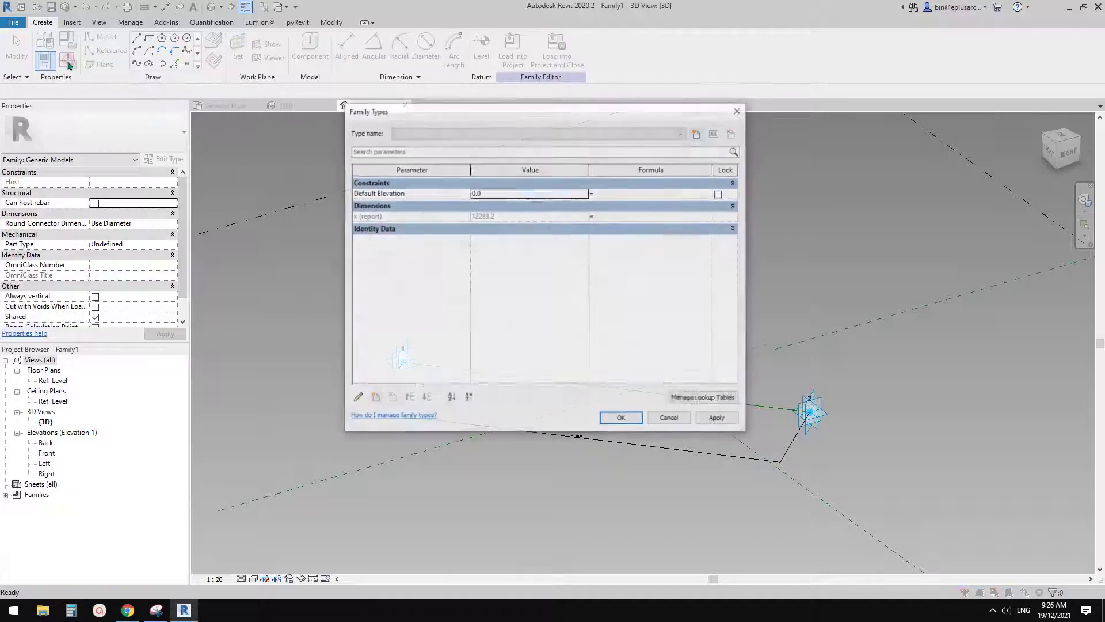
left_click(374, 398)
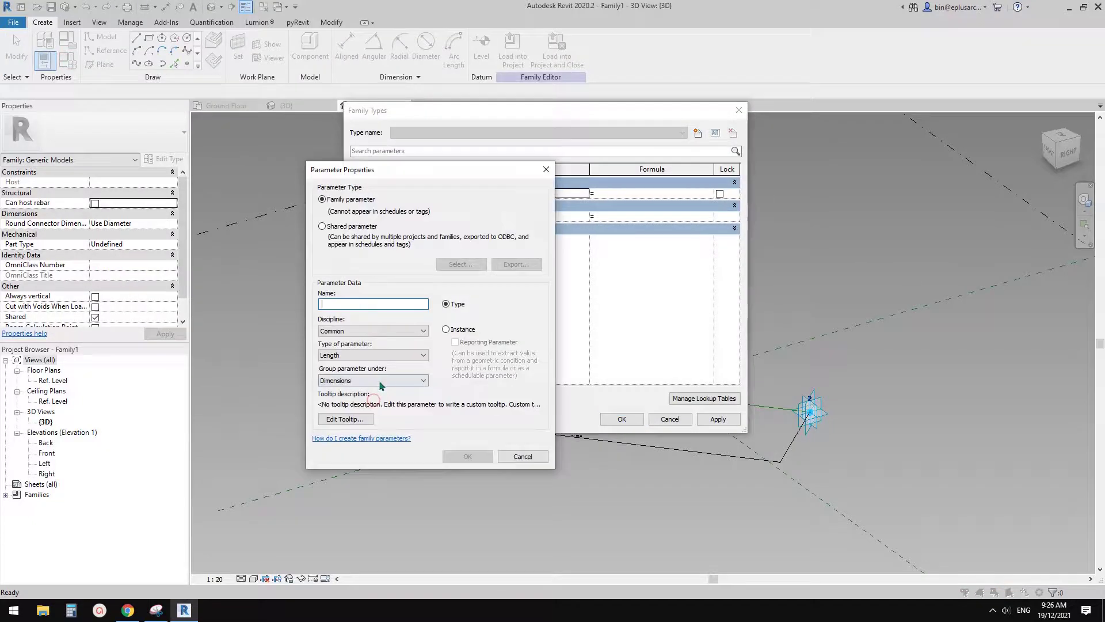
type("H")
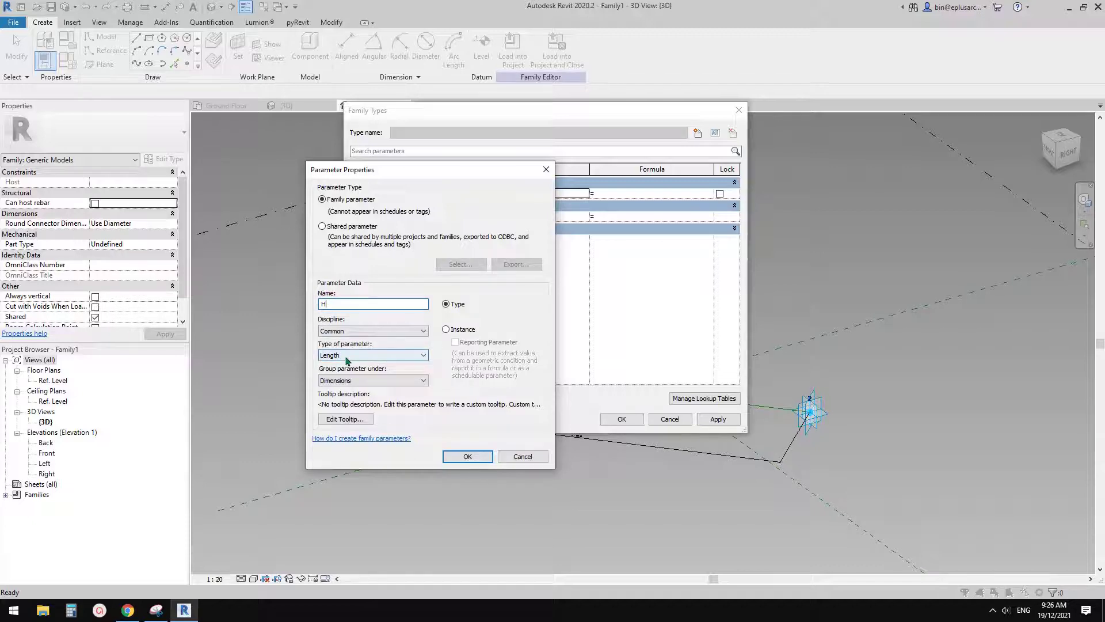
left_click(453, 330)
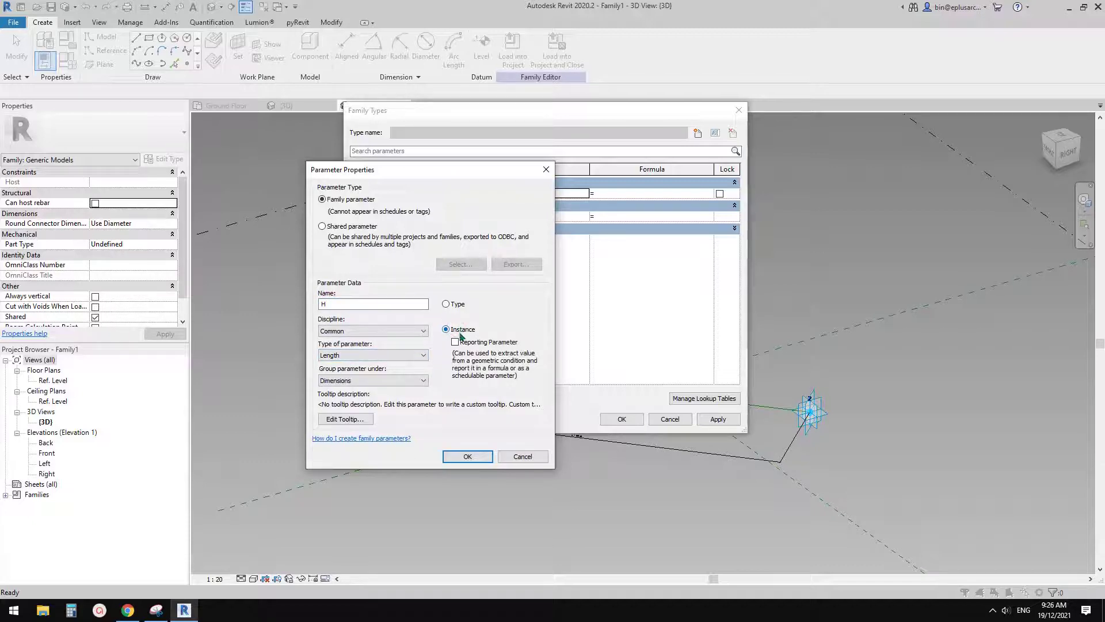
left_click(467, 456)
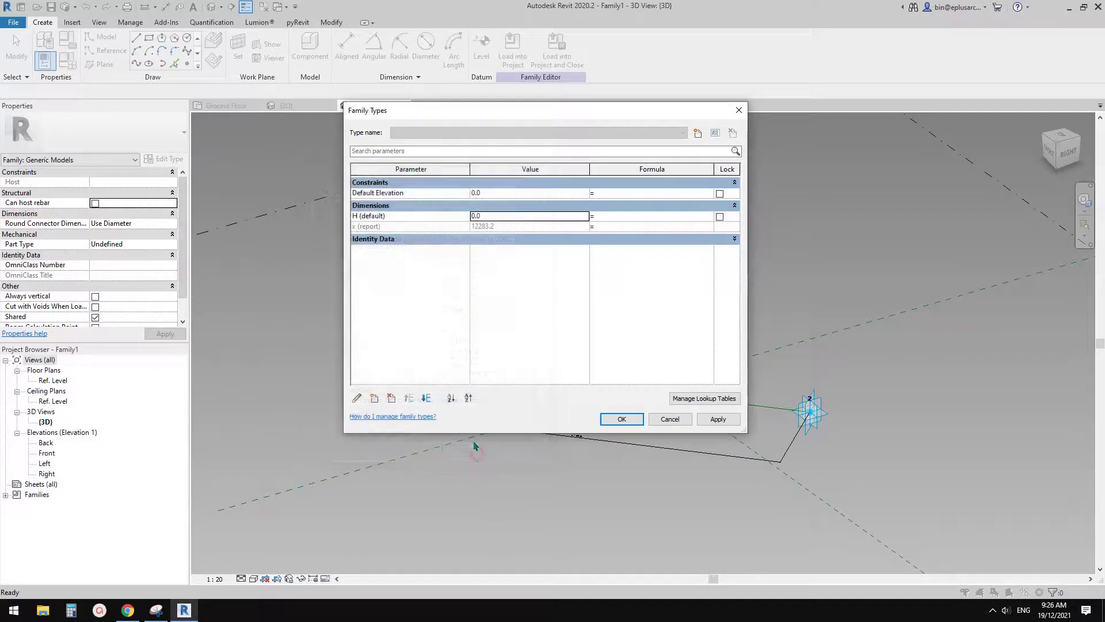
Set the value of family parameter H to 1000.
left_click(512, 215)
type("10")
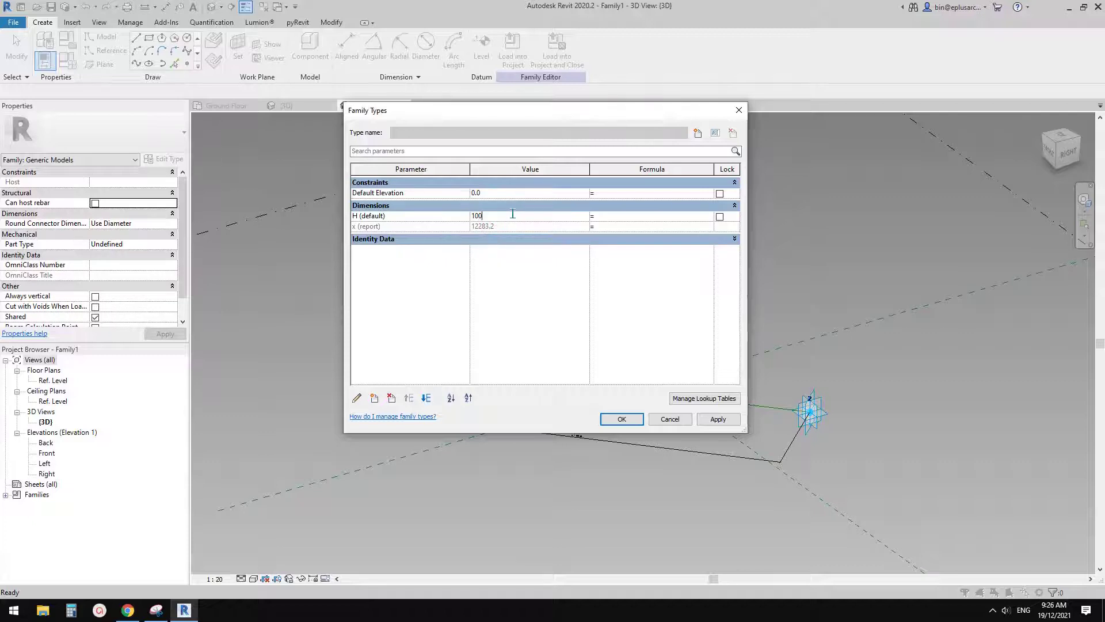
type("00")
left_click(513, 215)
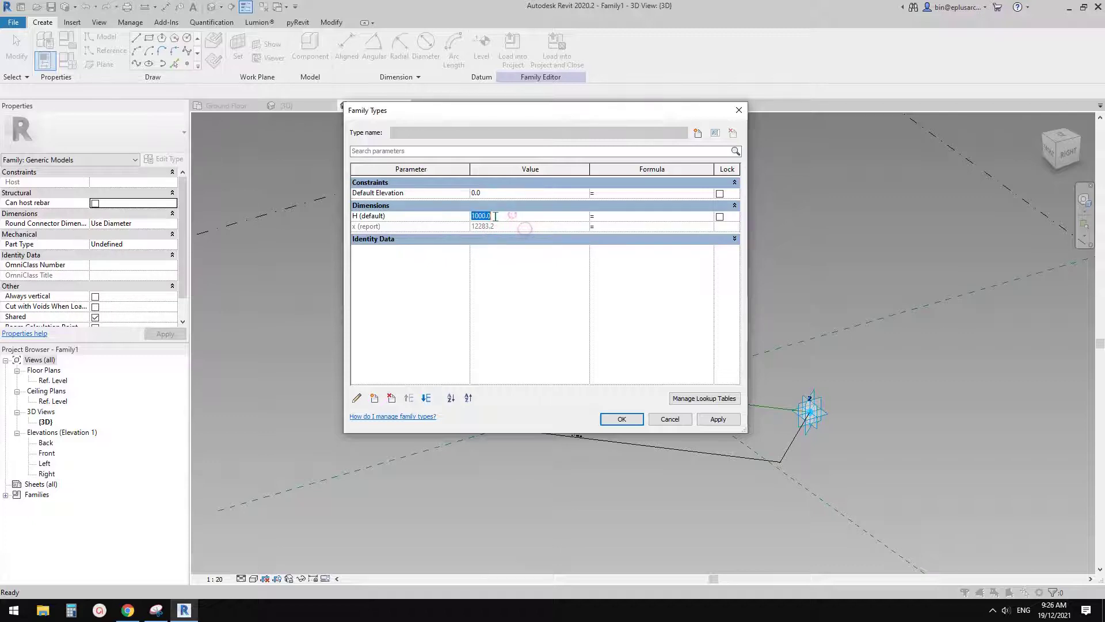
left_click(453, 217)
Add a family parameter named ALT with parameter type Angle, set as an instance parameter.
left_click(374, 398)
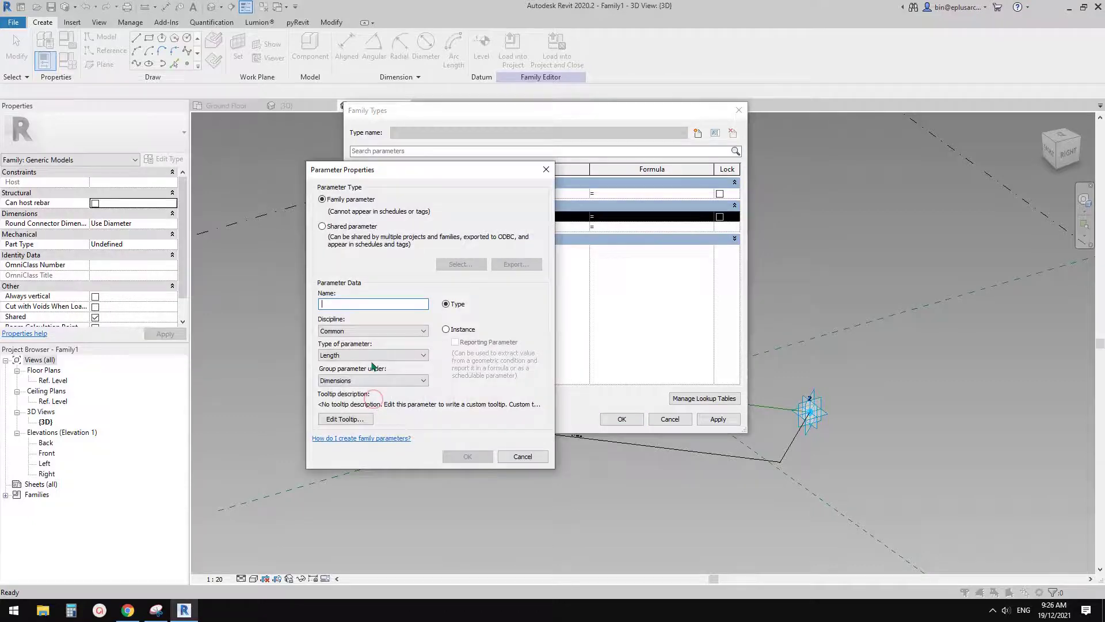
type("AO")
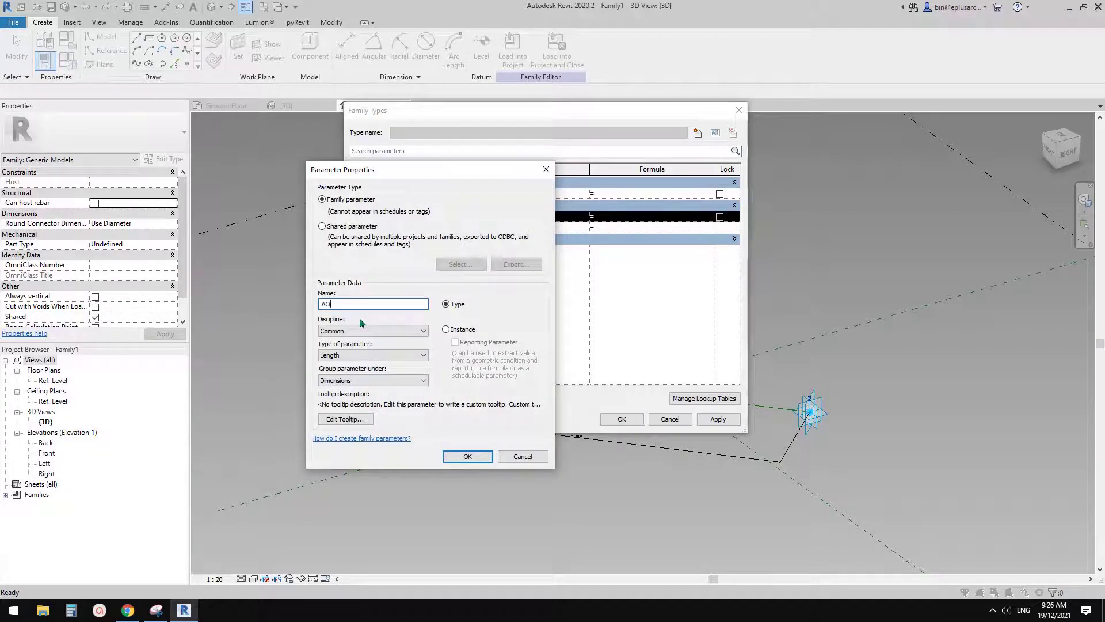
type("LT")
left_click(367, 355)
left_click(343, 410)
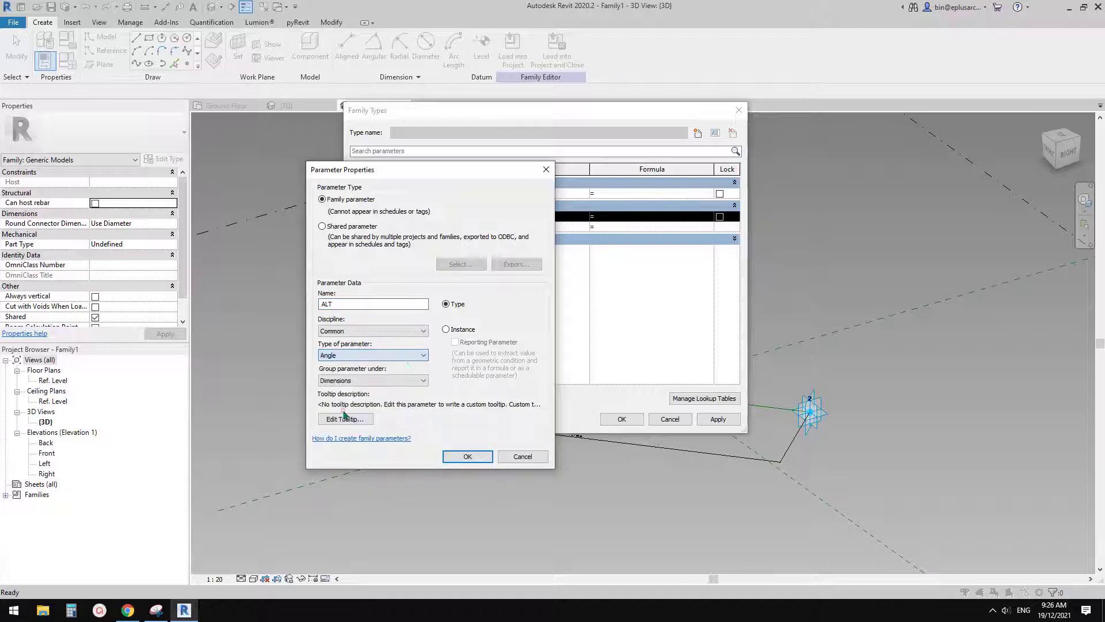
left_click(445, 329)
left_click(468, 456)
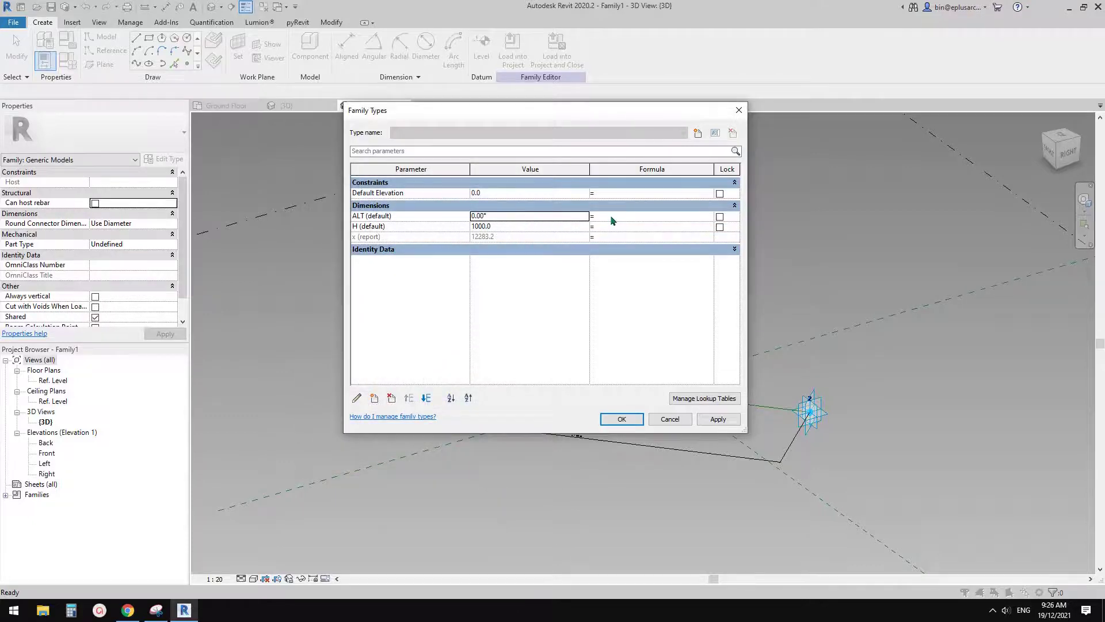
Switch to the Snipping Tool capture, complete the ALT label into the handwritten formula ALT = atan(H/x), and underline the expression.
left_click(156, 611)
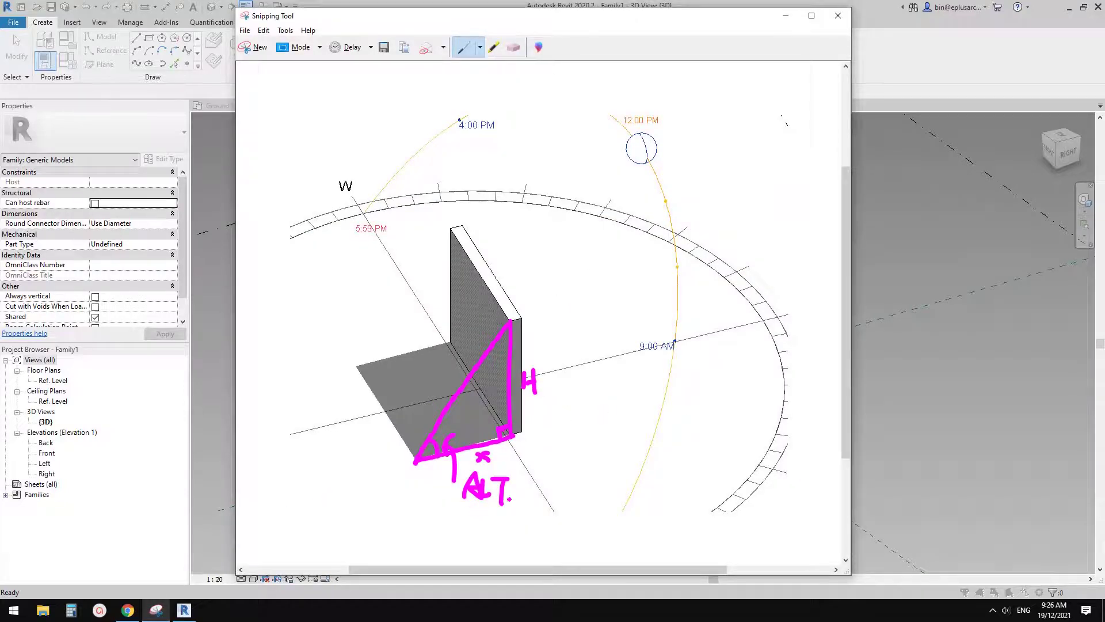
left_click_drag(523, 482, 590, 490)
mouse_move(604, 466)
left_mouse_down()
mouse_move(603, 486)
mouse_move(610, 475)
mouse_move(625, 490)
mouse_move(650, 491)
left_mouse_up()
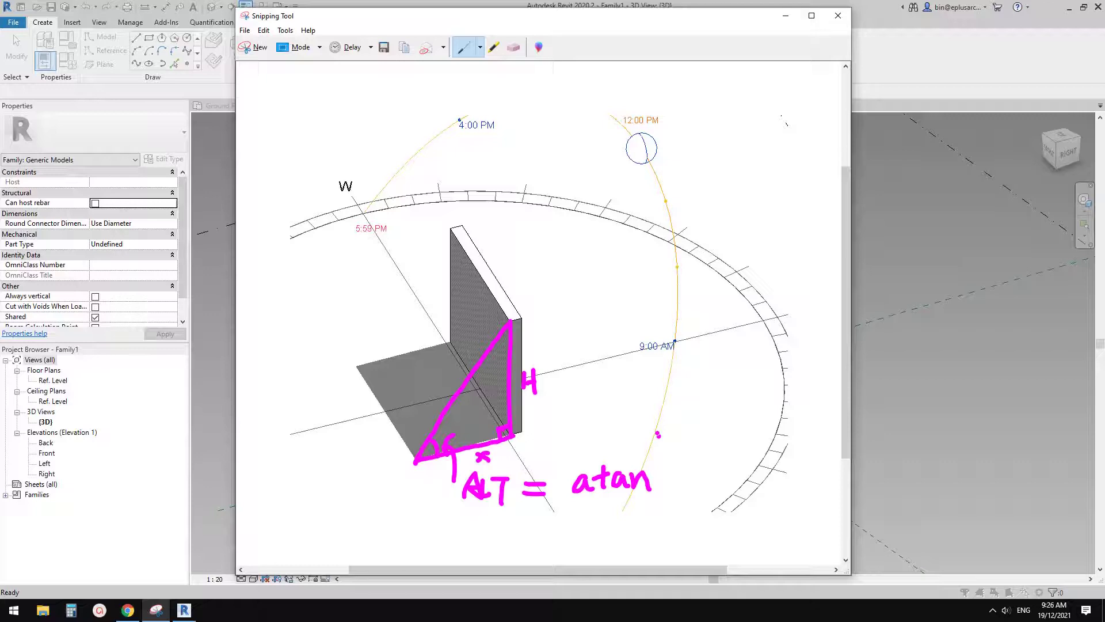
left_click_drag(659, 436, 661, 456)
mouse_move(672, 436)
left_mouse_down()
mouse_move(674, 455)
mouse_move(673, 446)
left_mouse_up()
mouse_move(657, 461)
left_mouse_down()
mouse_move(683, 460)
mouse_move(668, 483)
left_mouse_up()
mouse_move(698, 452)
left_mouse_down()
mouse_move(704, 483)
mouse_move(661, 494)
left_mouse_up()
left_click_drag(567, 510, 719, 502)
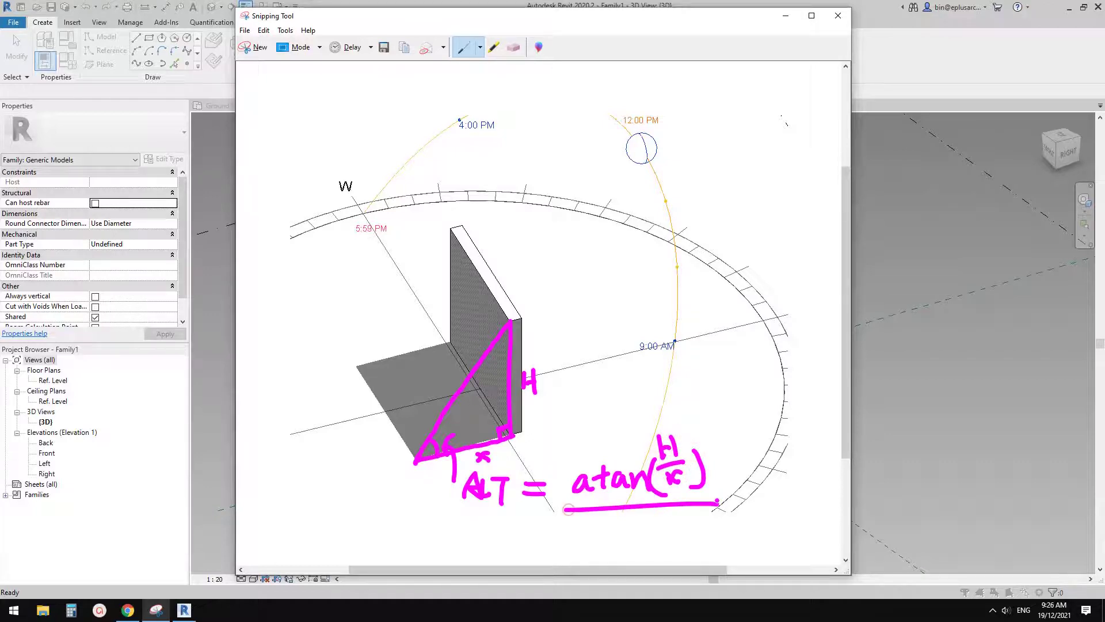
Back in Revit's family types, give the ALT parameter the formula atan(H / x) and accept the changes.
left_click(220, 159)
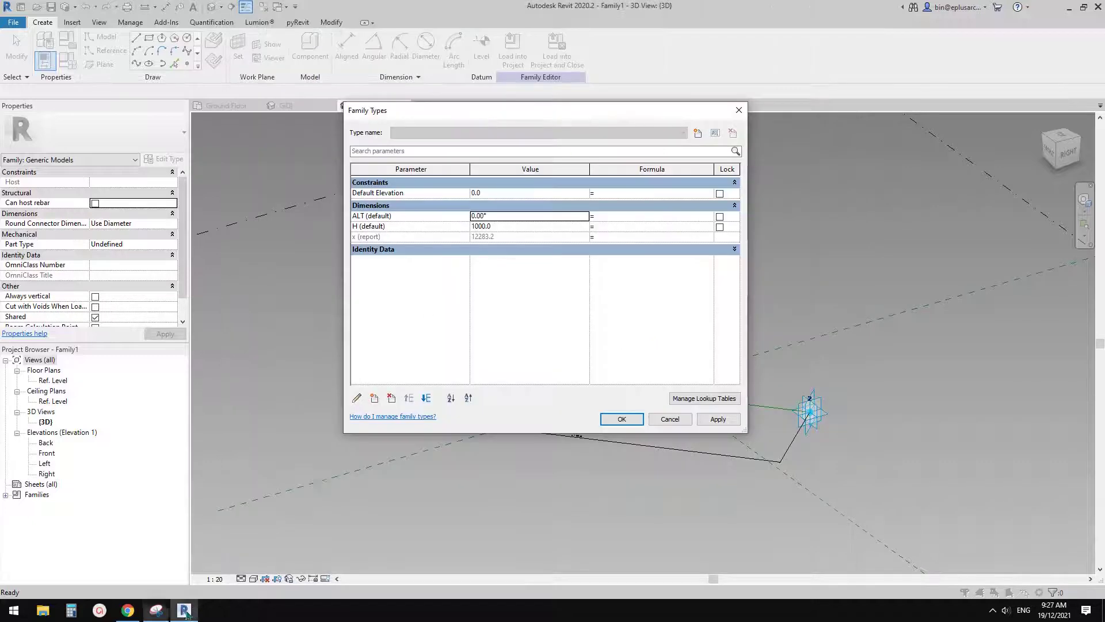
left_click(184, 611)
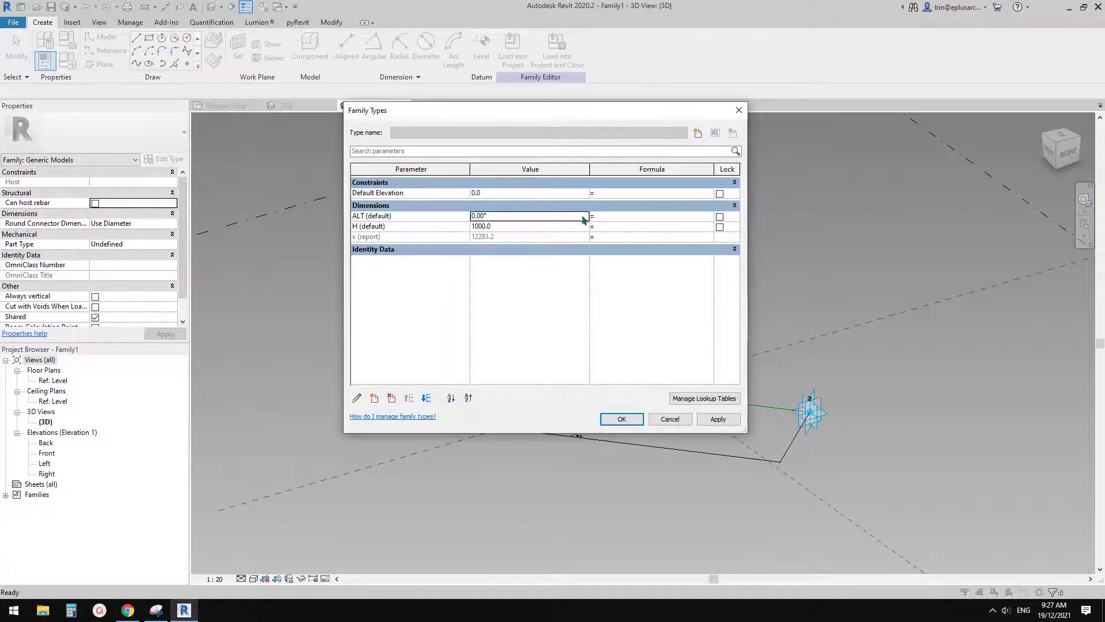
left_click(611, 216)
key("Return")
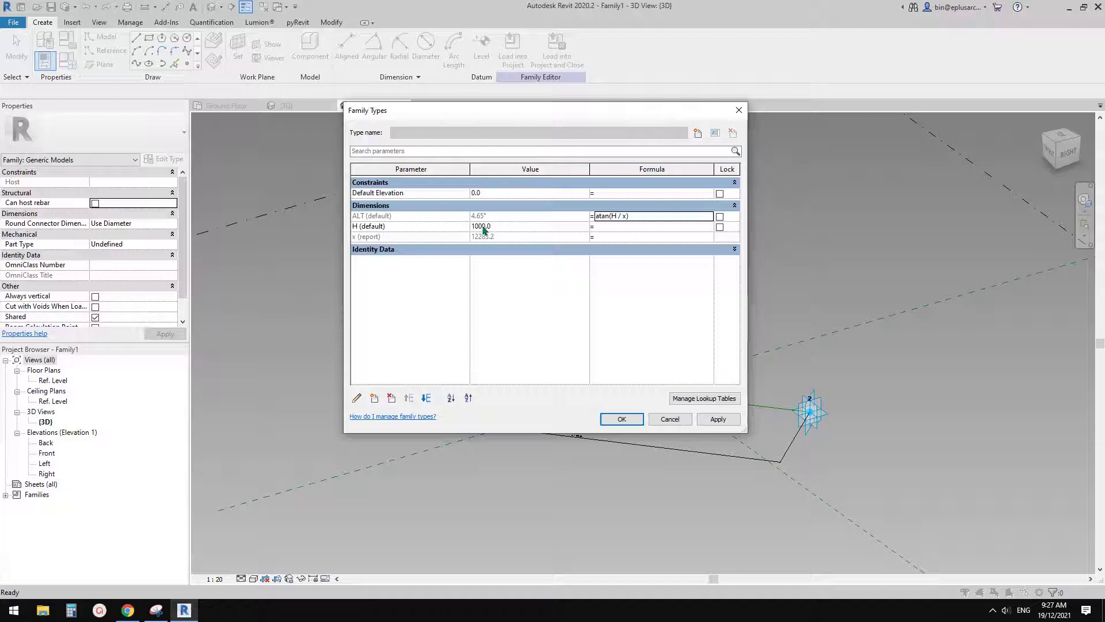
left_click(630, 420)
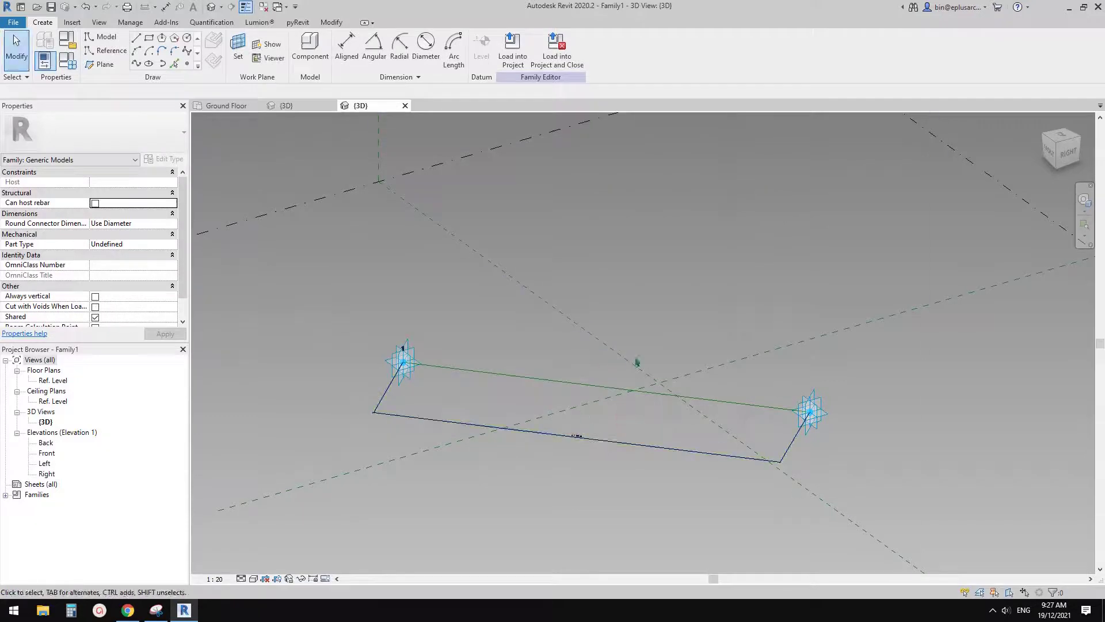
Select adaptive points 1 and 2 and create a visible spline model line through them.
left_click(406, 347)
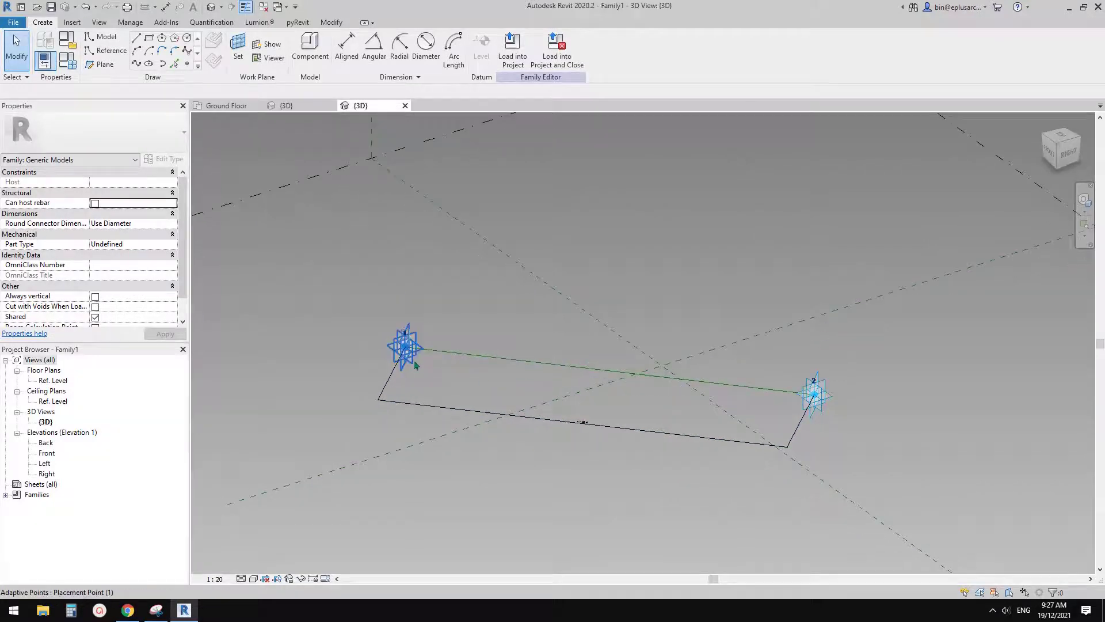
left_click(822, 406, "ctrl")
left_click(716, 400)
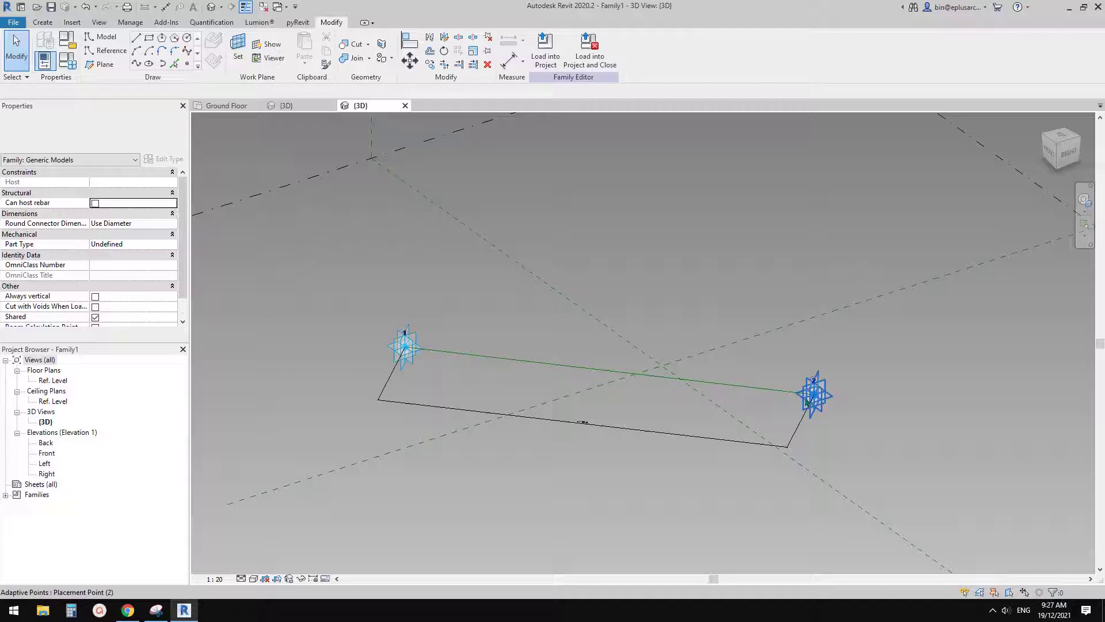
left_click(814, 397)
left_click(464, 377, "ctrl")
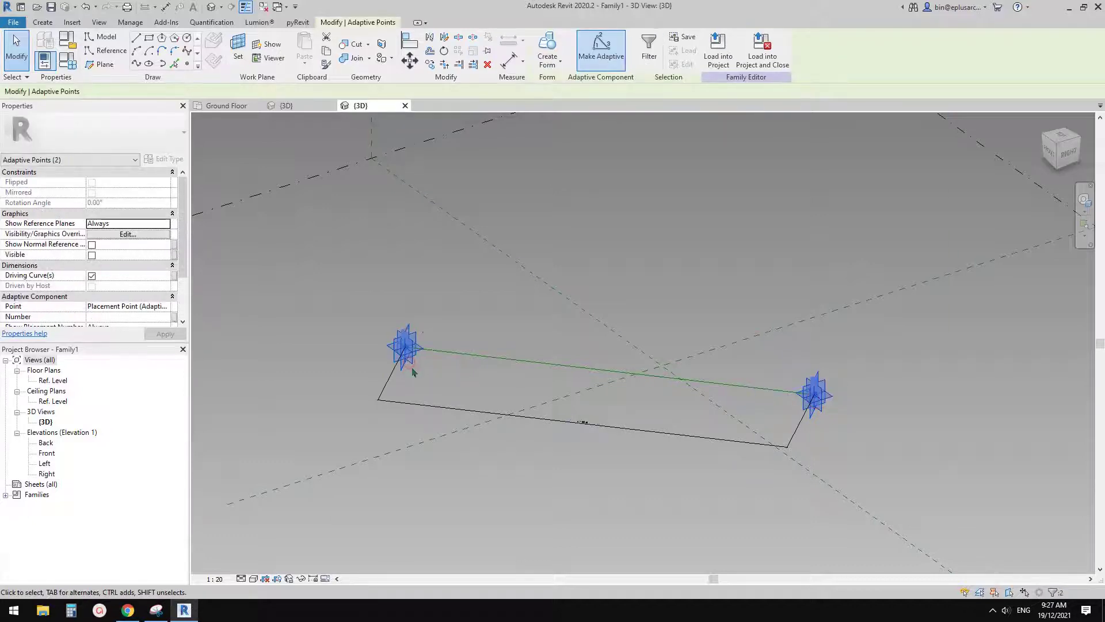
left_click(137, 65)
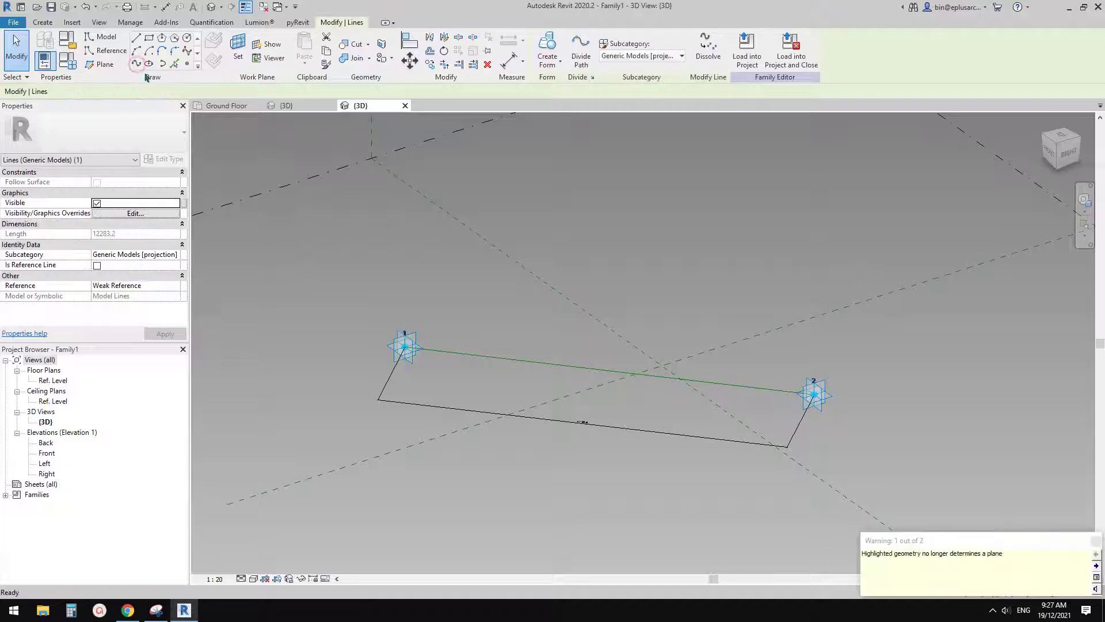
left_click(595, 278)
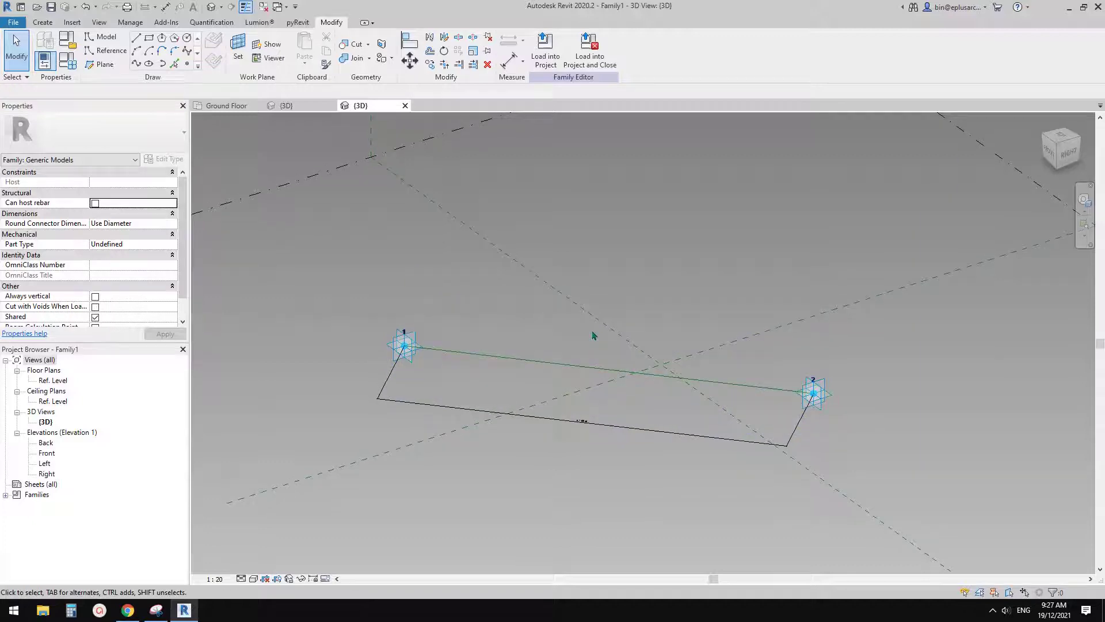
Load the family into the project and place it in the 3D view between the shadow's outer corner and the wall's base corner.
middle_click_drag(574, 260, 576, 269)
left_click(545, 49)
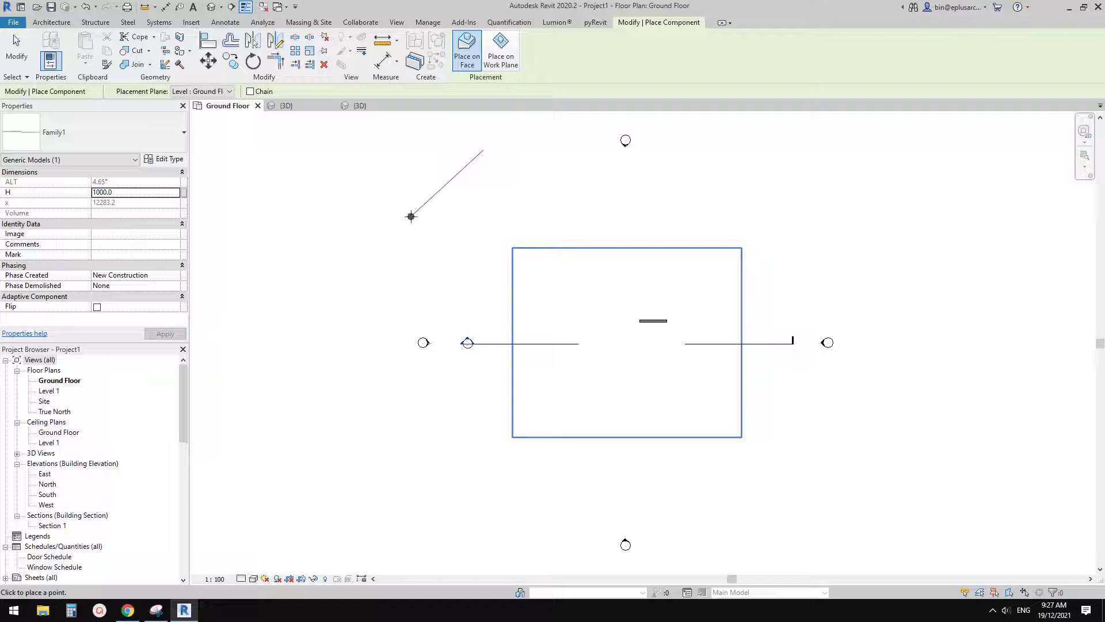
left_click(211, 6)
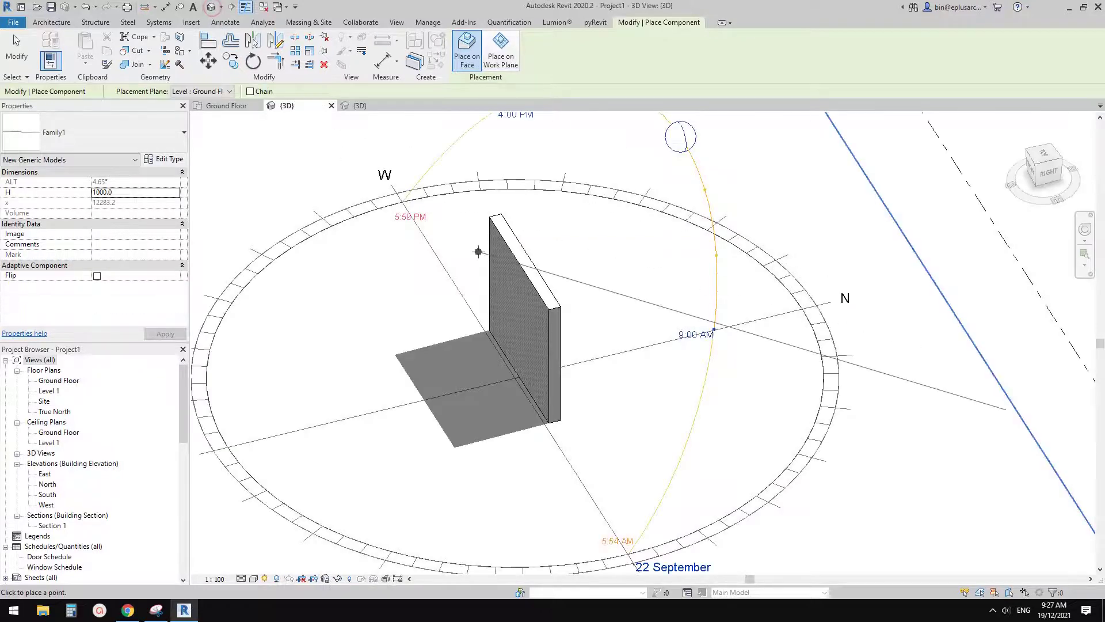
scroll(554, 434, "up", 5)
left_click(578, 406)
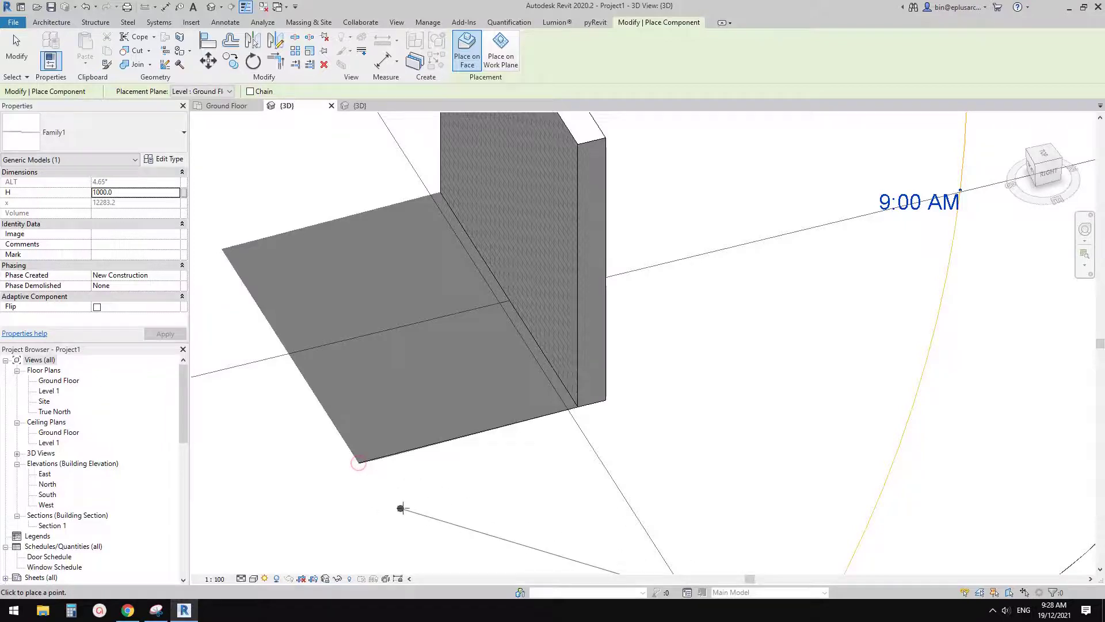
key("Escape")
key("Escape")
Check the wall's unconnected height and set H of the placed family instance to 3000 to match it.
left_click(465, 441)
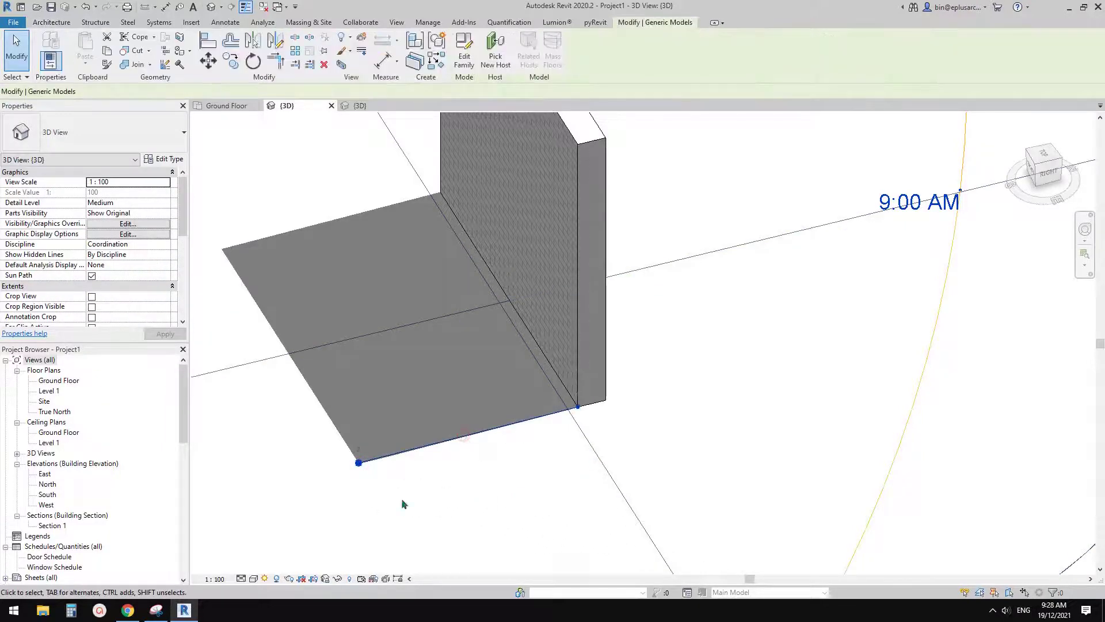
middle_click_drag(535, 343, 541, 342)
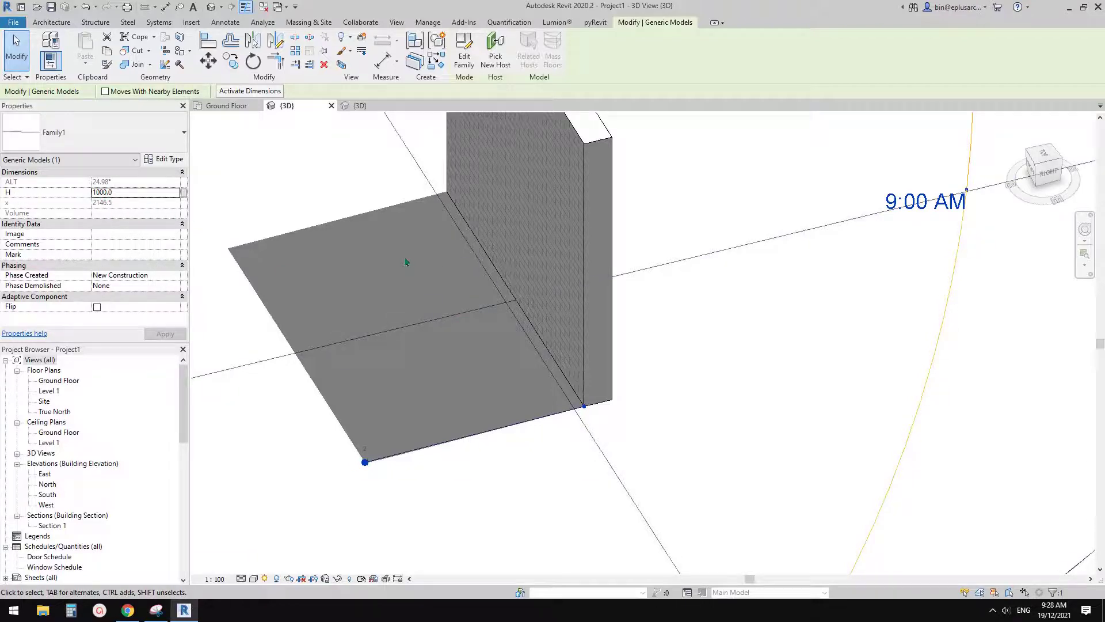
scroll(489, 275, "down", 3)
left_click(530, 271)
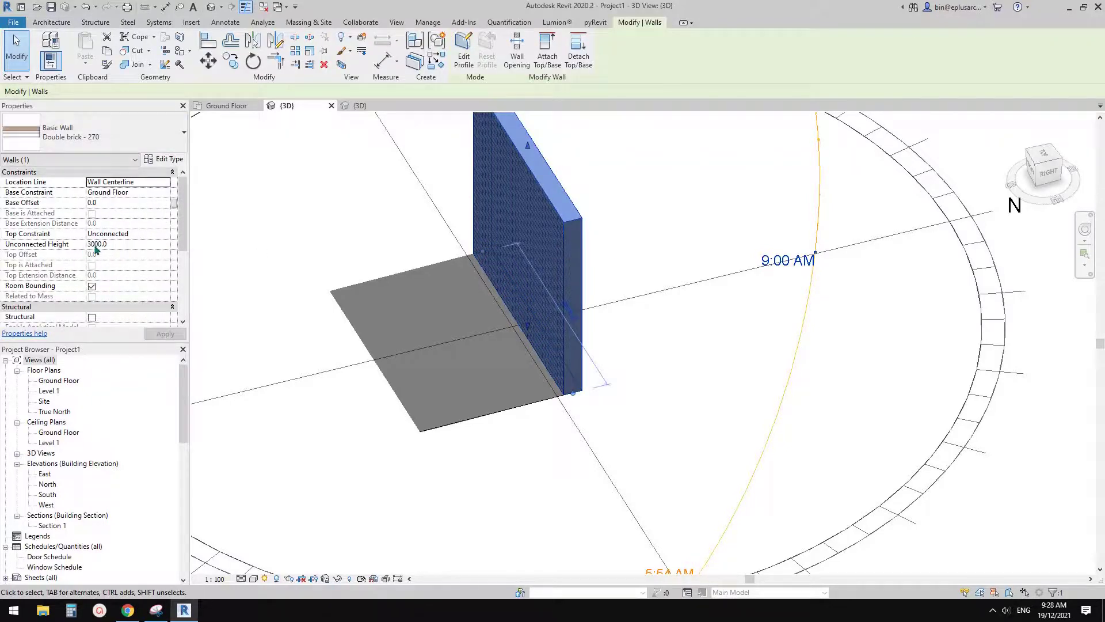
left_click(487, 416)
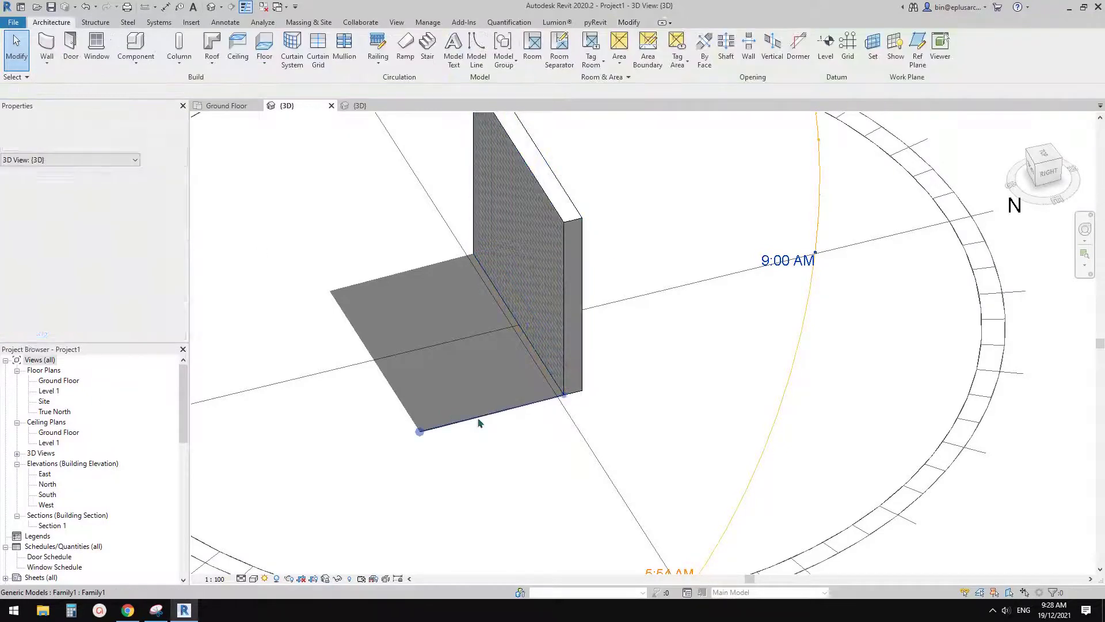
left_click(357, 228)
left_click(447, 427)
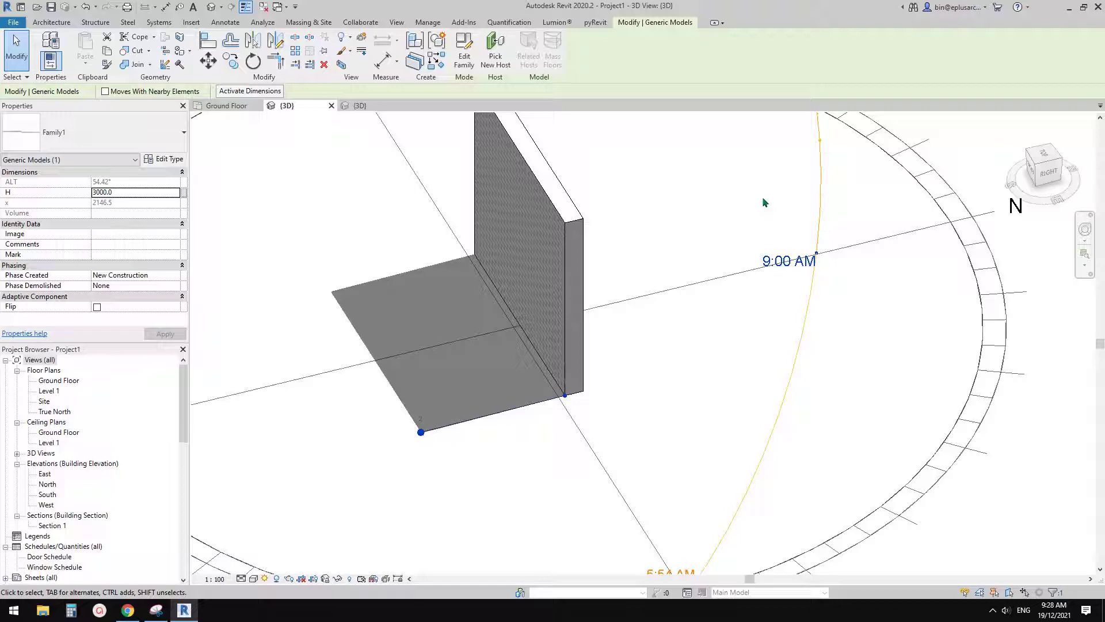
Examine the placed family's ALT value alongside the wall's shadow and the sun path at 9:00 AM.
scroll(573, 304, "down", 1)
middle_click_drag(573, 303, 566, 363)
scroll(541, 365, "down", 1)
scroll(661, 174, "down", 2)
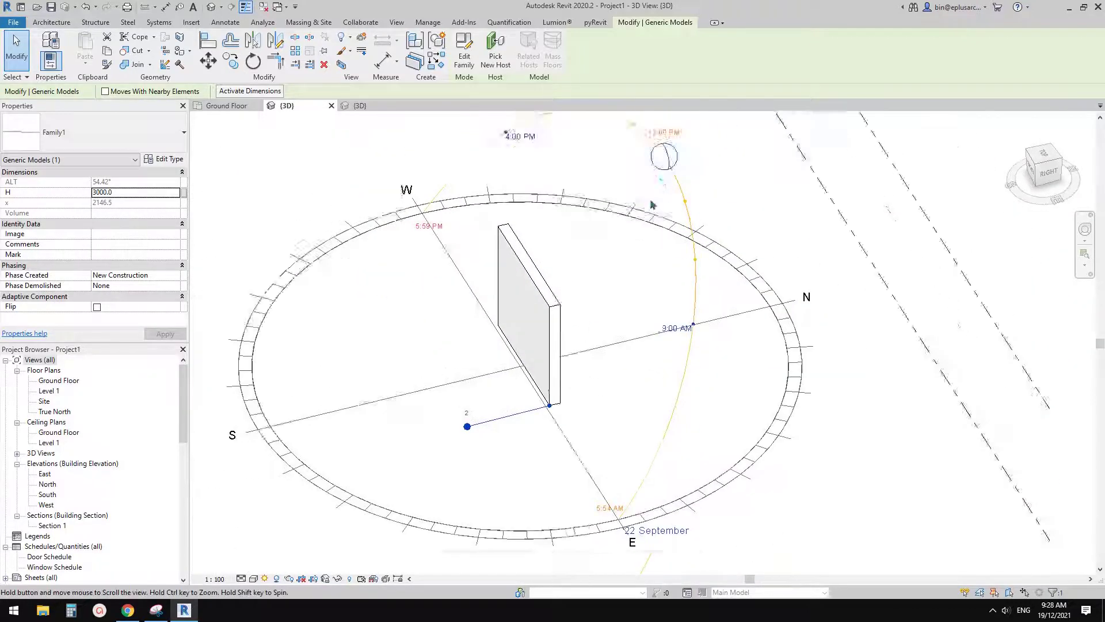
middle_click_drag(653, 206, 638, 238)
scroll(623, 248, "up", 1)
middle_click_drag(429, 286, 457, 235)
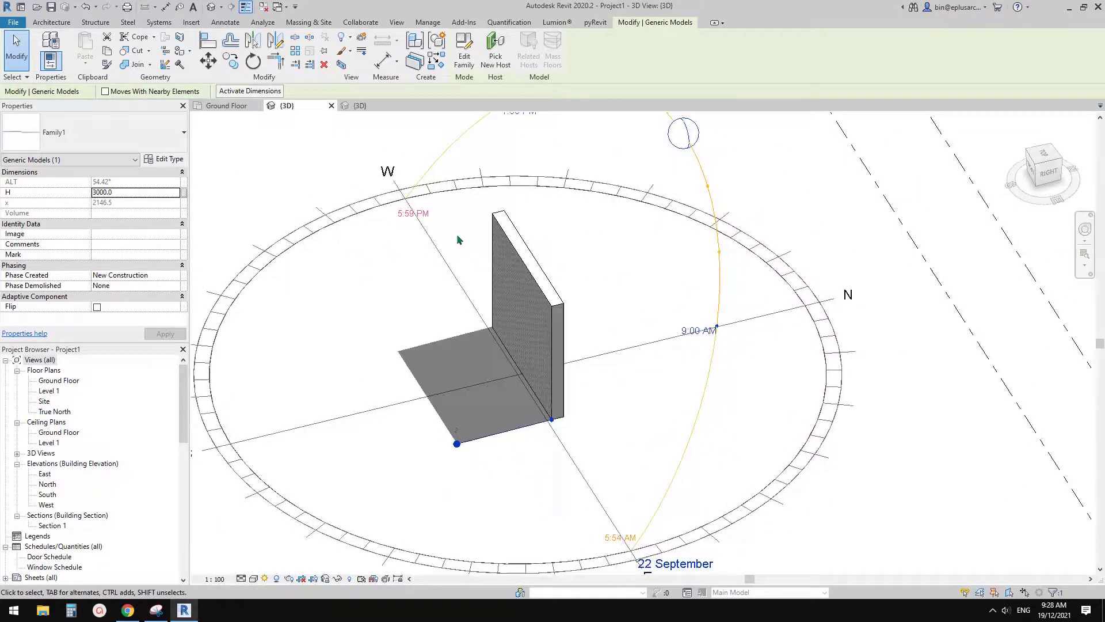
middle_click_drag(652, 550, 624, 486)
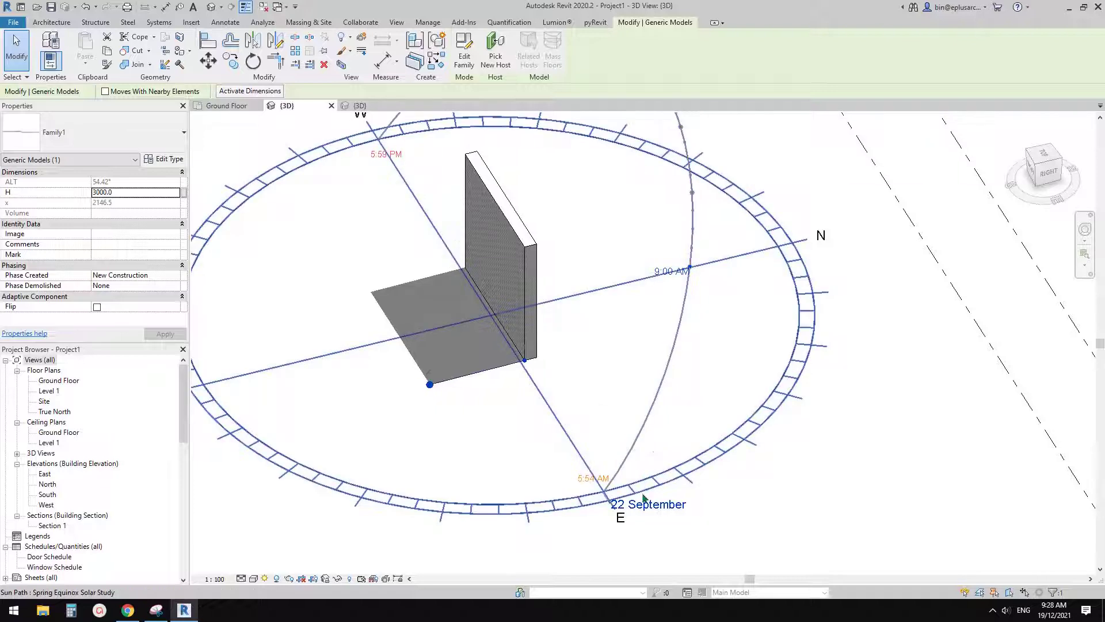
scroll(466, 363, "up", 2)
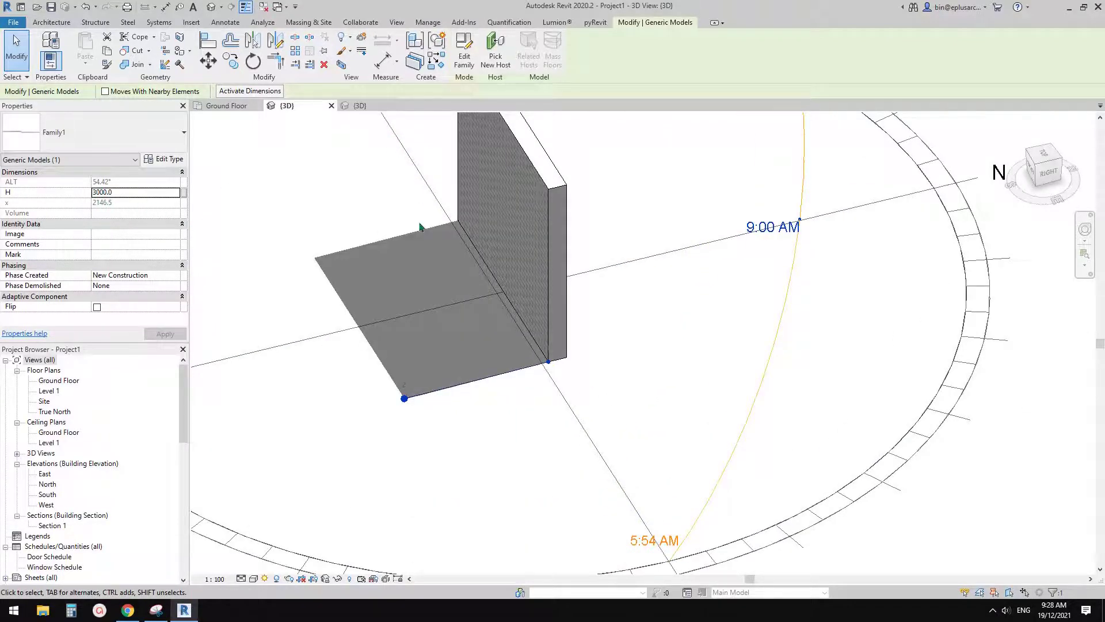
scroll(419, 226, "down", 3)
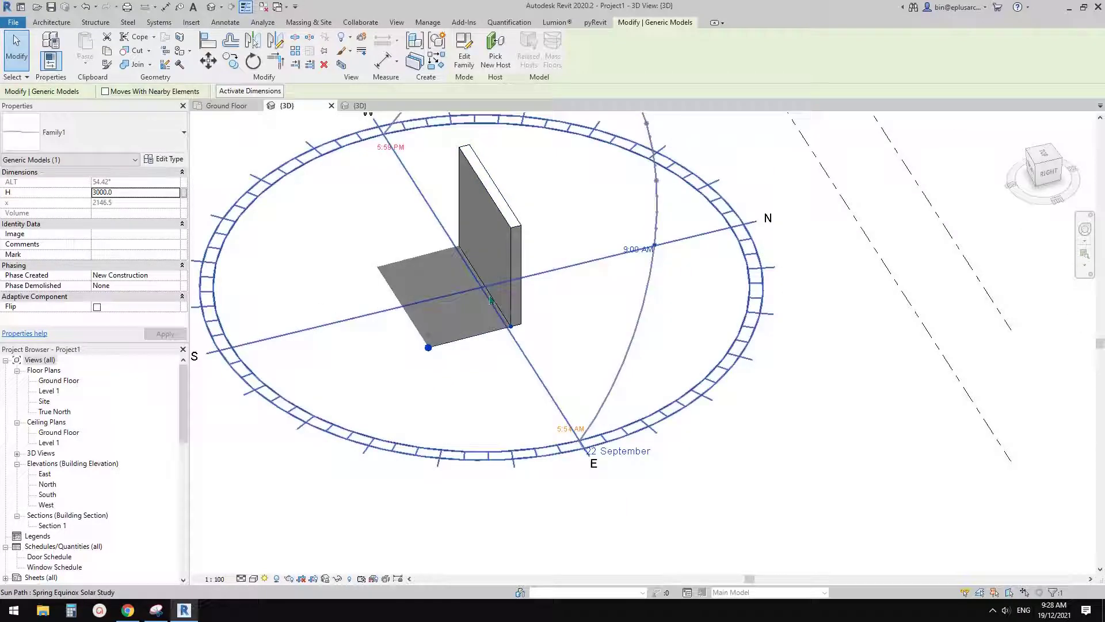
scroll(491, 299, "up", 1)
key("Escape")
key("w")
key("a")
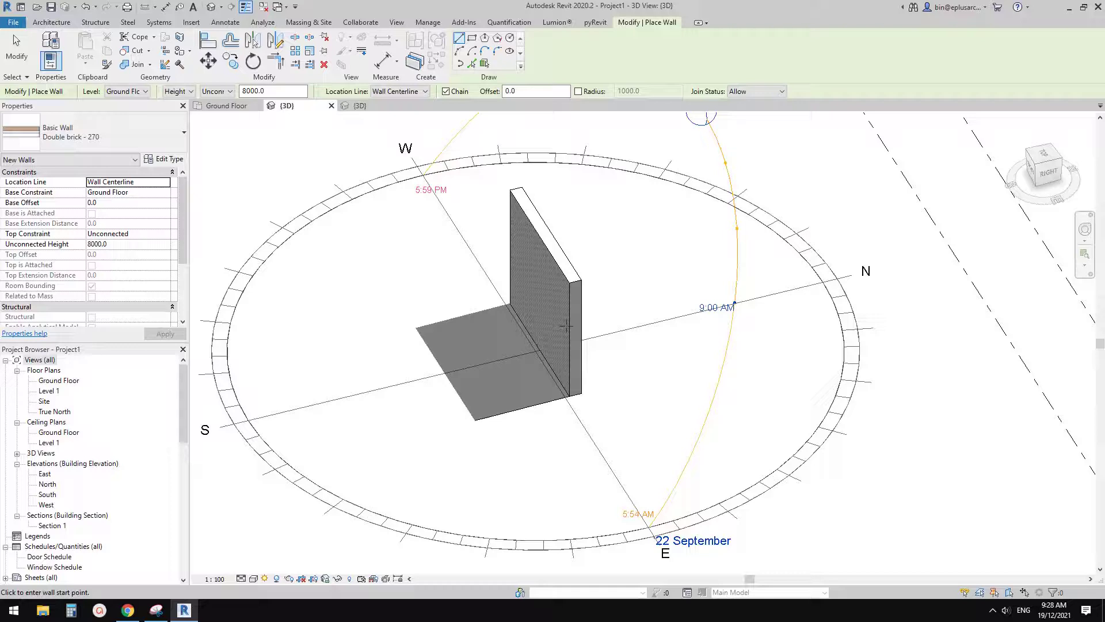
scroll(579, 300, "up", 1)
left_click(398, 258)
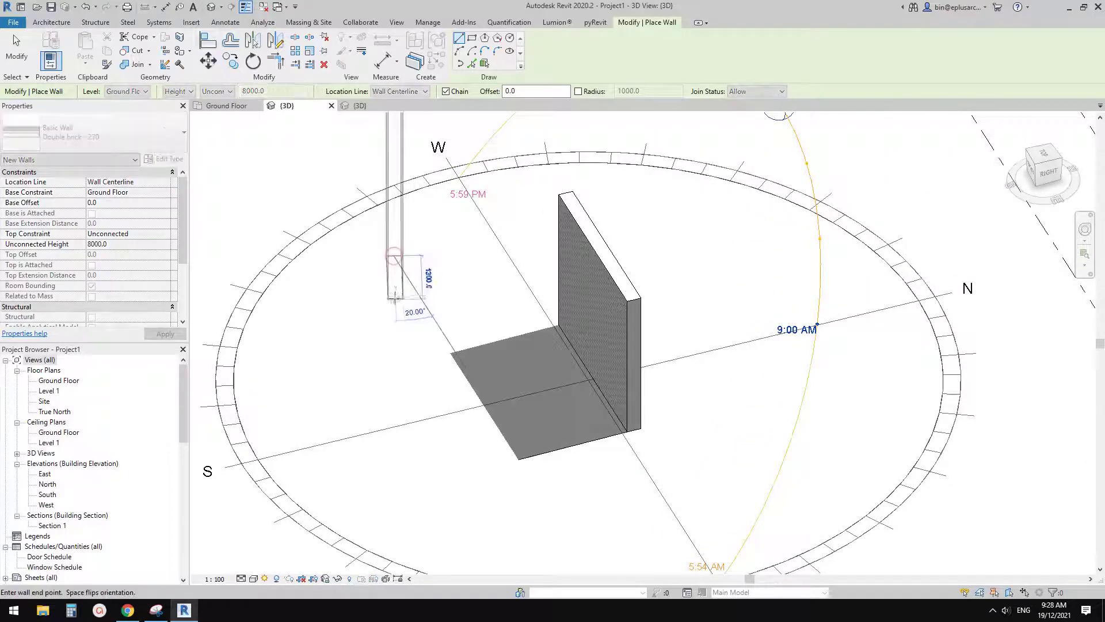
left_click(404, 318)
key("Escape")
key("Escape")
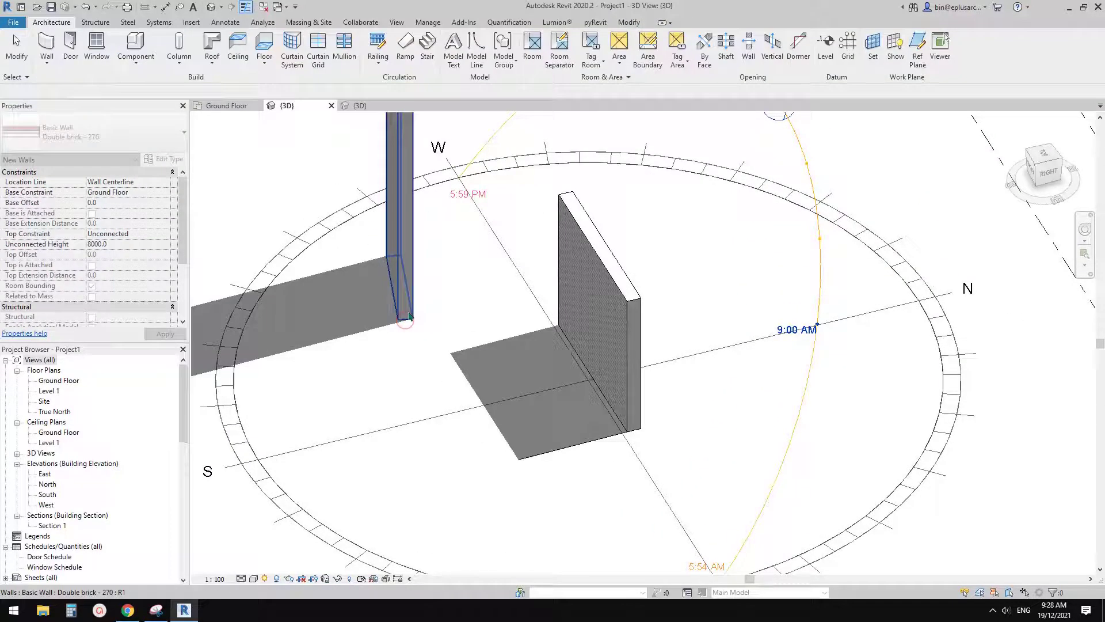
key("Delete")
key("w")
key("a")
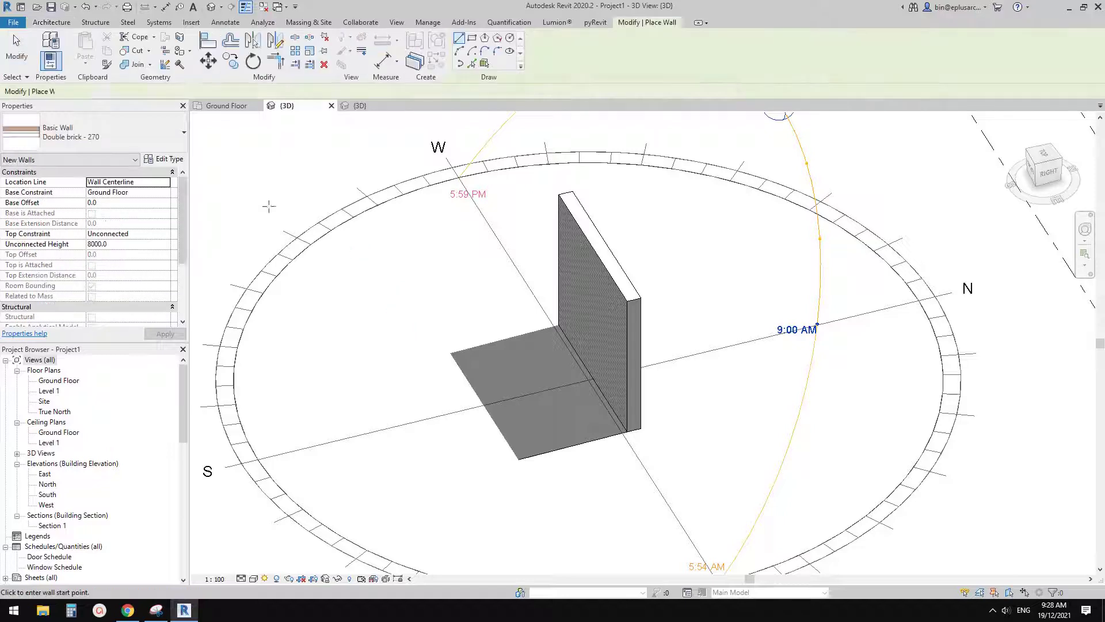
key("Escape")
key("Escape")
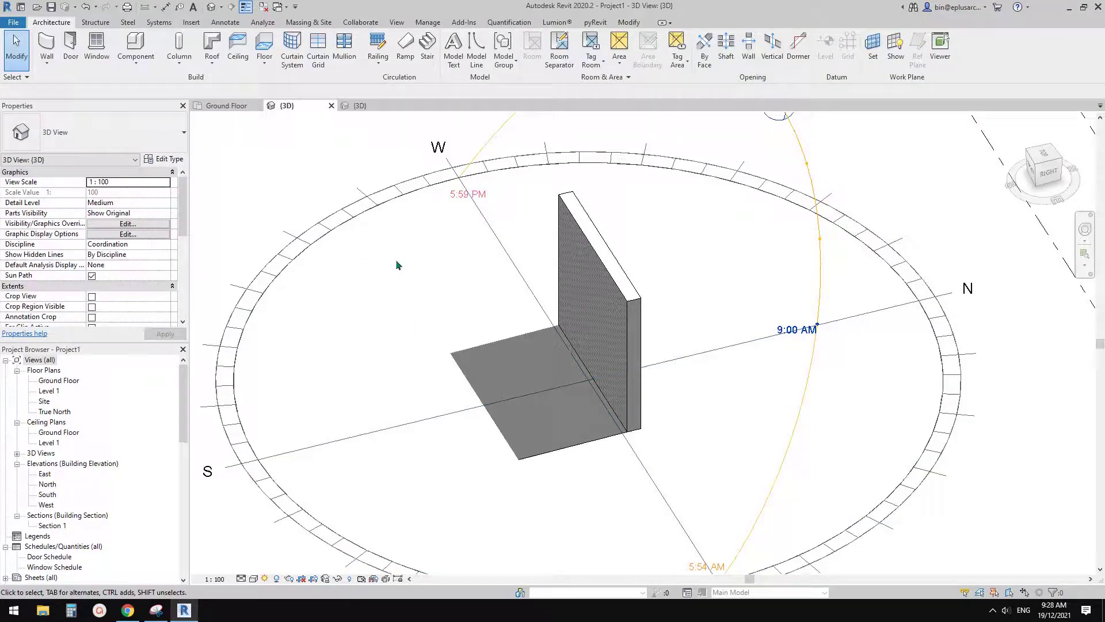
left_click(136, 57)
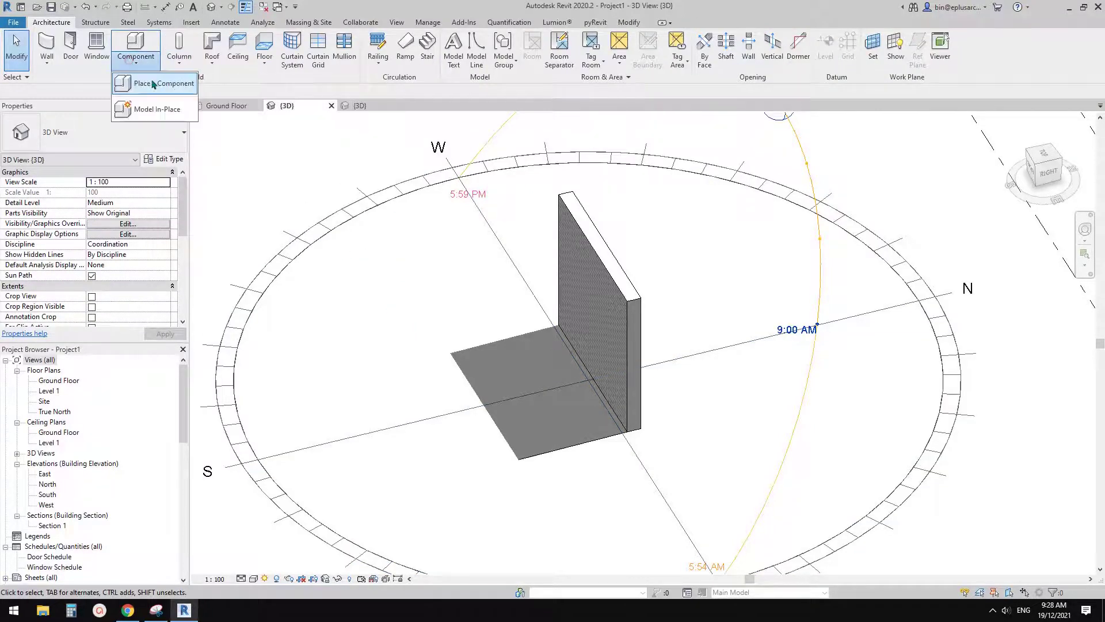
left_click(367, 222)
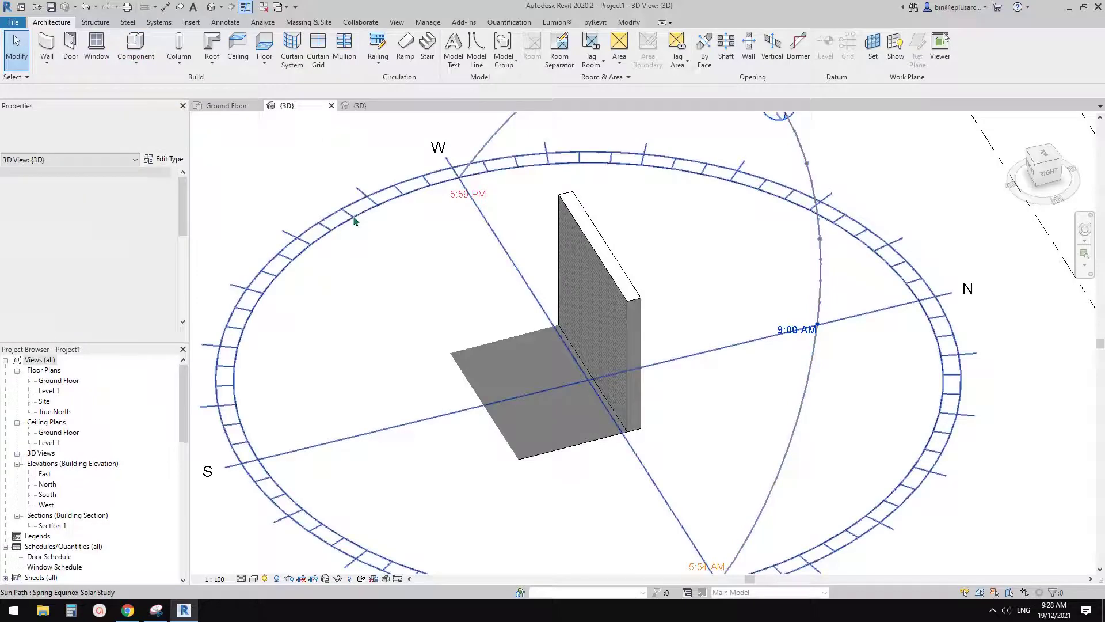
Draw a 30mm Toilet partition wall about 1600 mm long on the ground, west of the brick wall and inside the sun path ring.
key("w")
key("a")
left_click(140, 134)
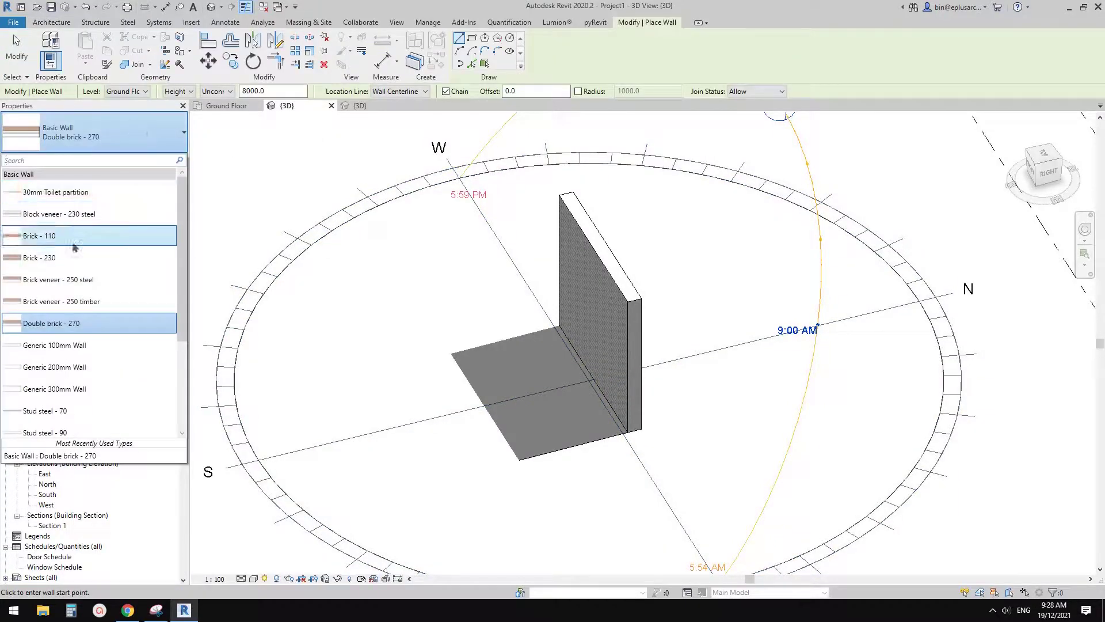
left_click(56, 192)
left_click(387, 242)
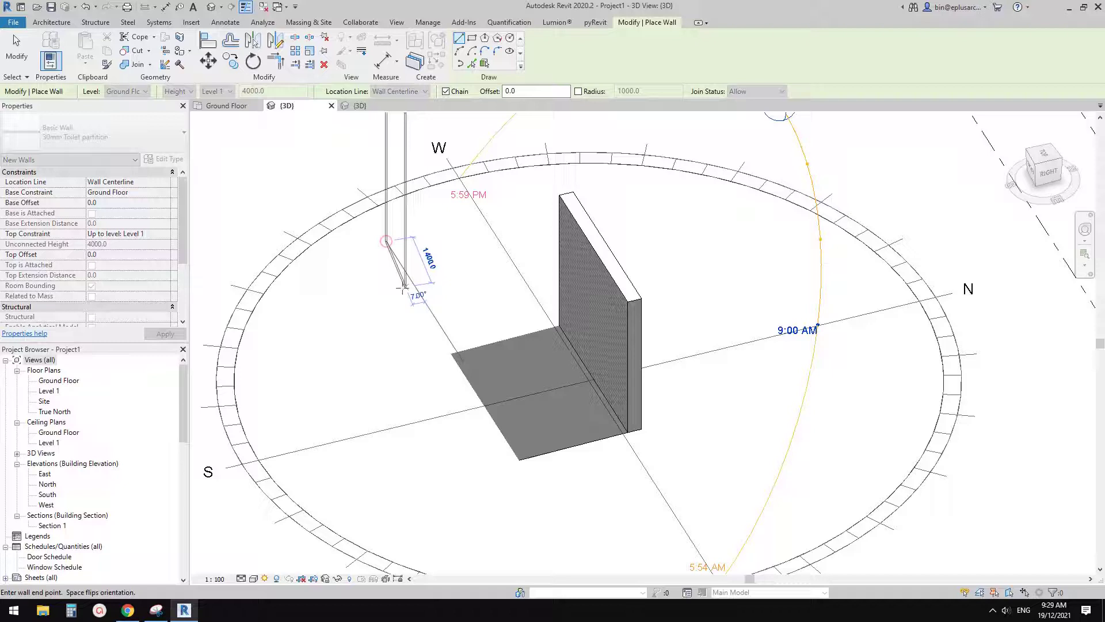
left_click(426, 289)
key("Escape")
key("Escape")
Set the partition wall's top constraint to Unconnected and its unconnected height to 1000.
left_click(430, 268)
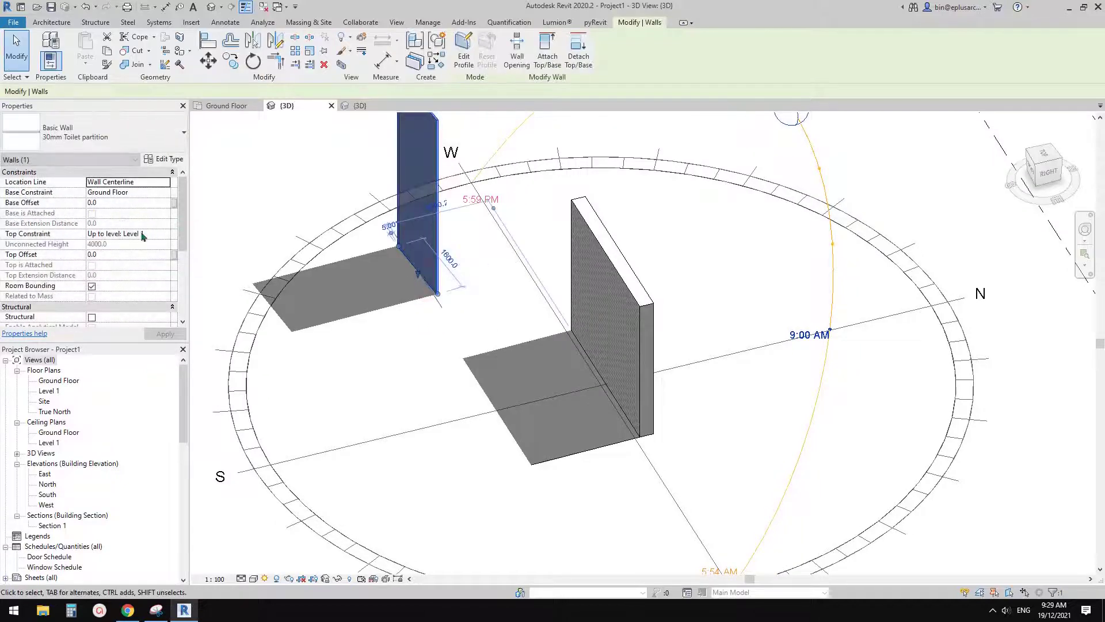
left_click(141, 235)
left_click(141, 235)
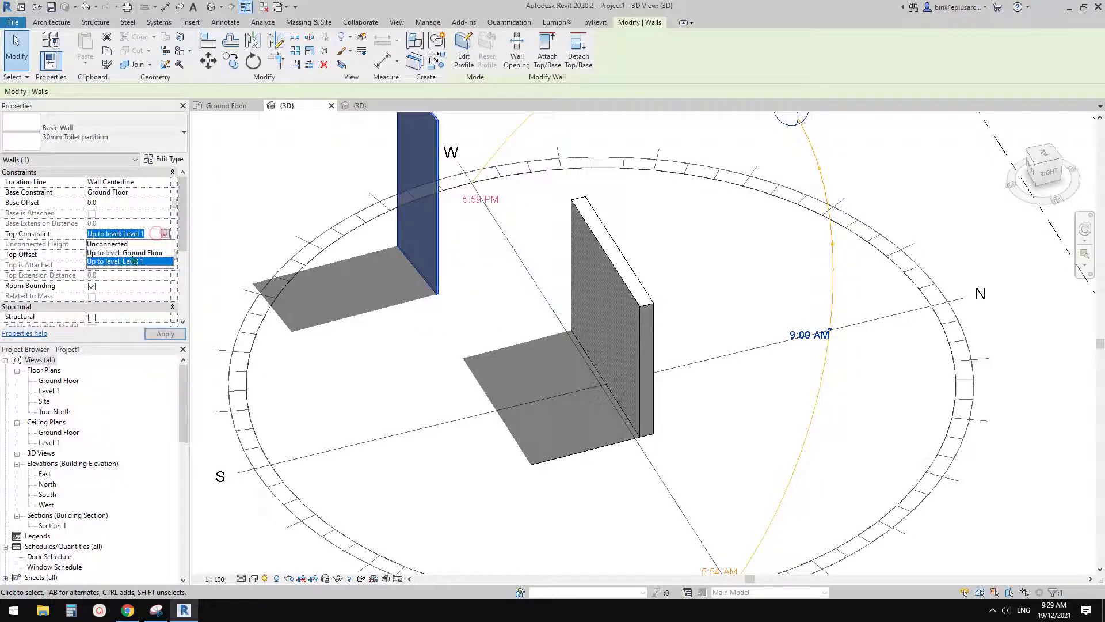
left_click(127, 243)
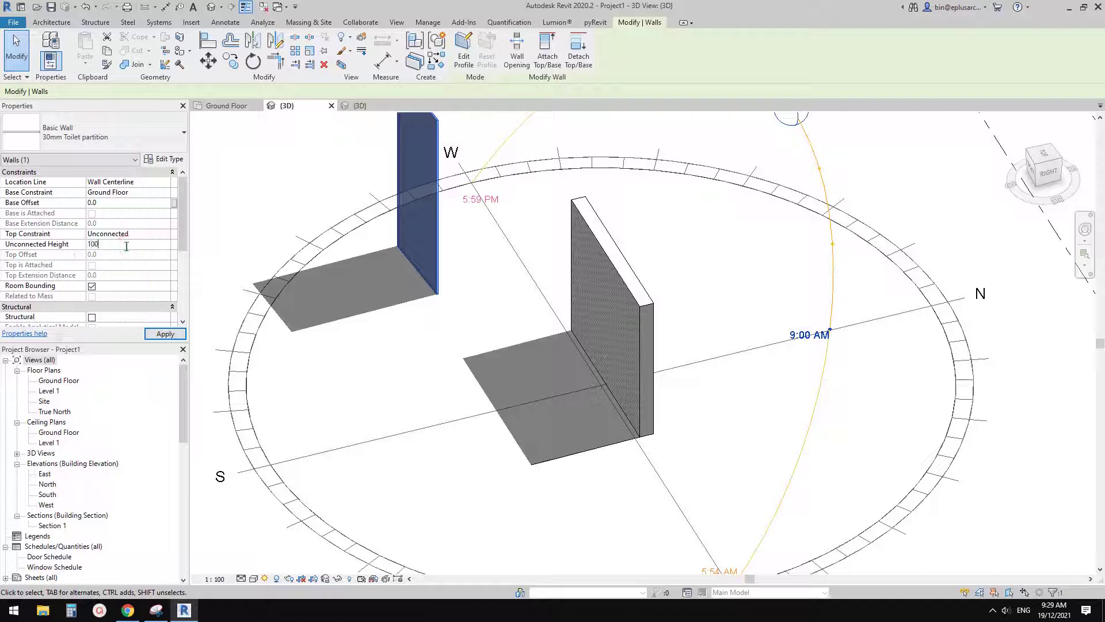
middle_click(526, 331)
key("Escape")
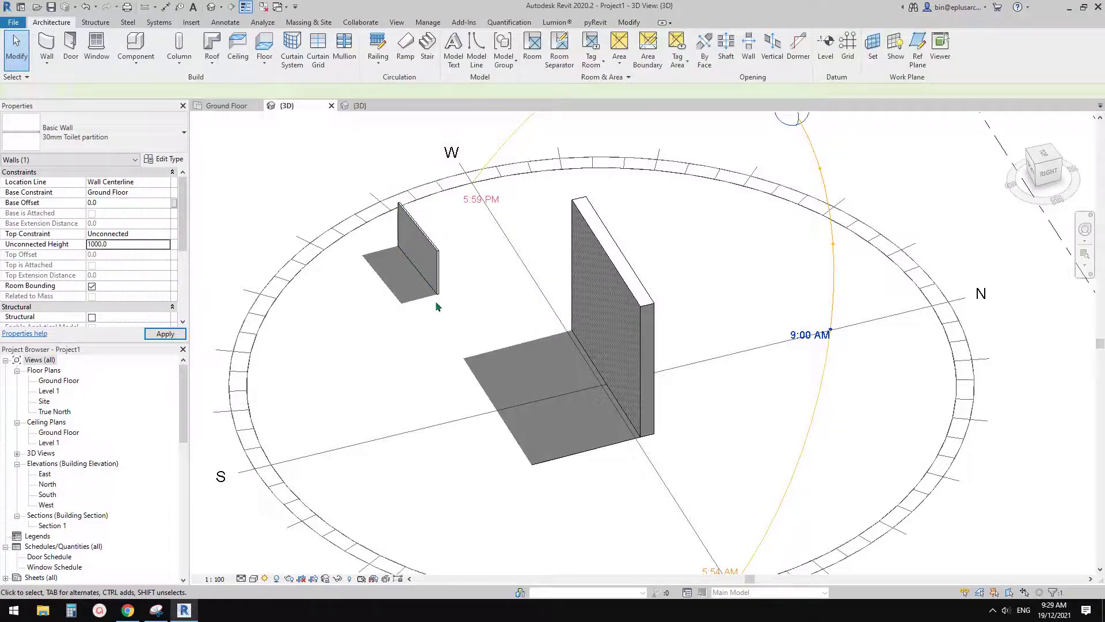
Move the near end of the partition wall to turn the wall to a different angle.
scroll(436, 302, "up", 3)
left_click(440, 281)
scroll(441, 282, "up", 4)
key("Escape")
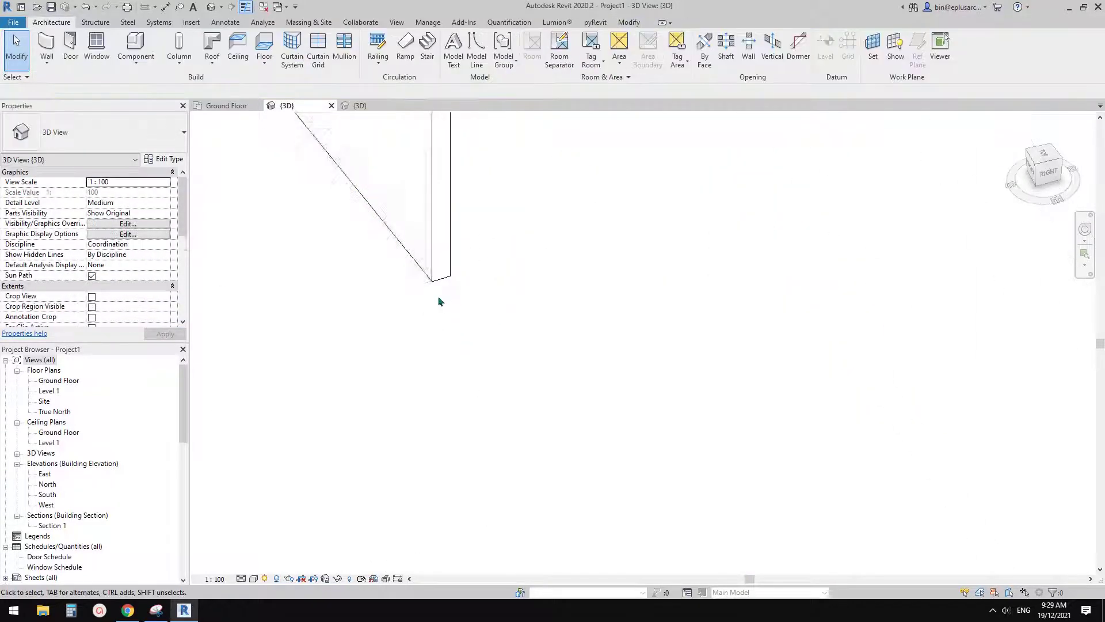
scroll(434, 286, "down", 6)
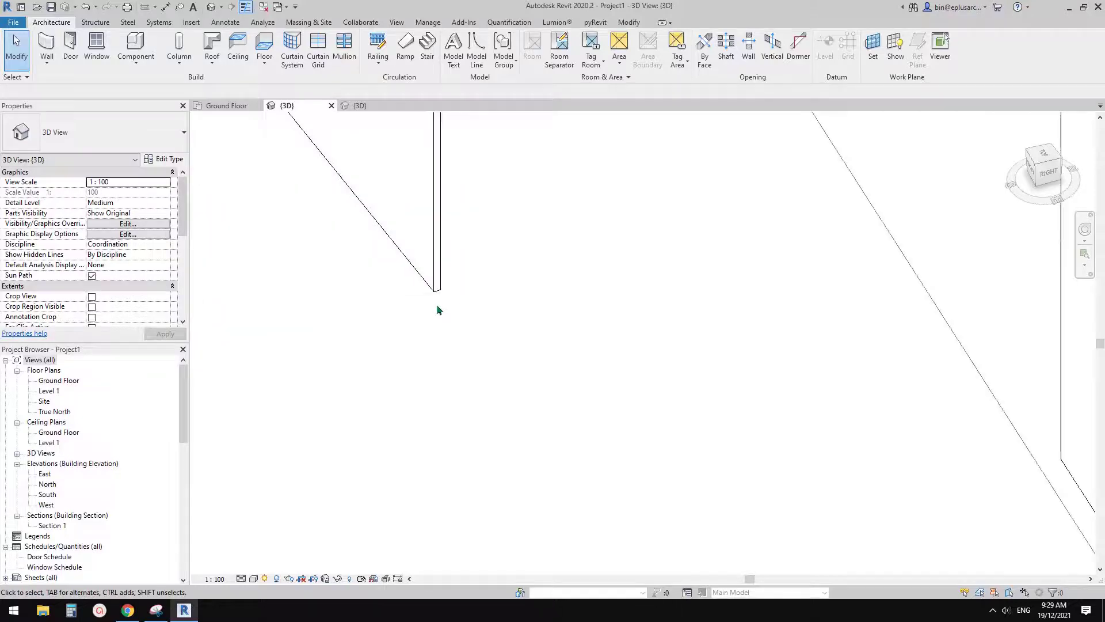
left_click(537, 347)
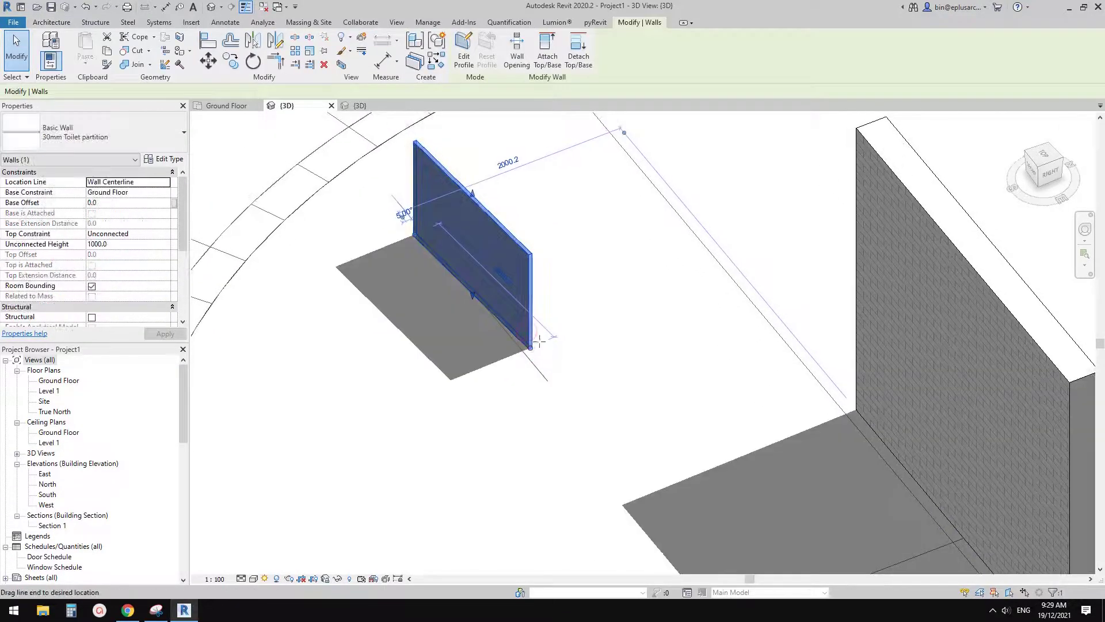
left_click_drag(530, 348, 573, 305)
left_click(583, 294)
scroll(582, 292, "up", 2)
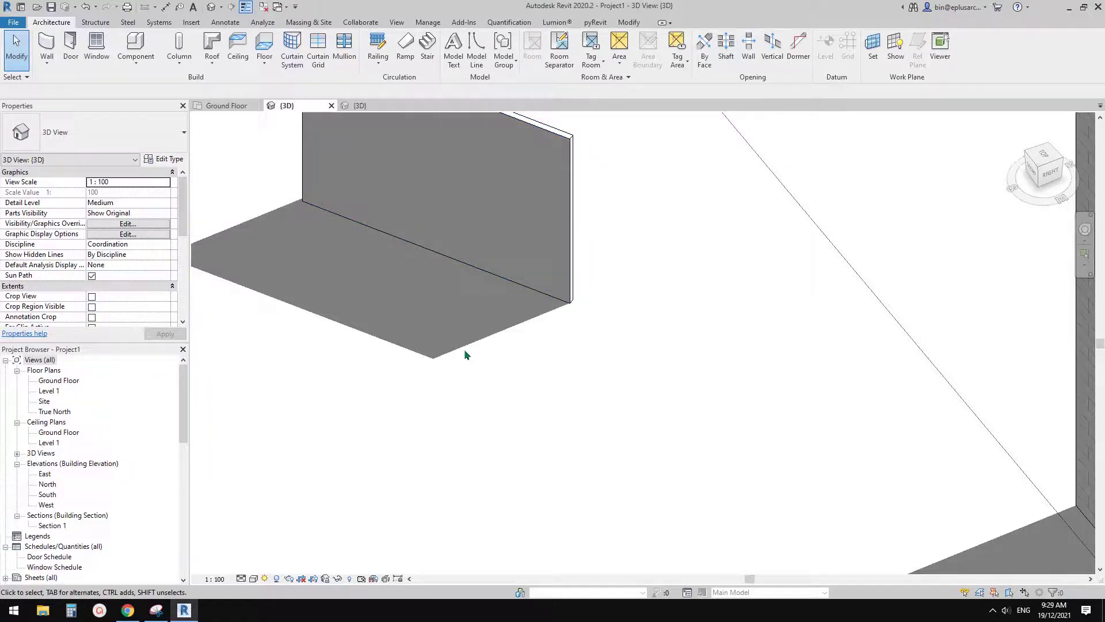
Place a Family1 component with H 1000 from the partition wall's near base corner to the outer corner of its shadow.
scroll(465, 353, "down", 5)
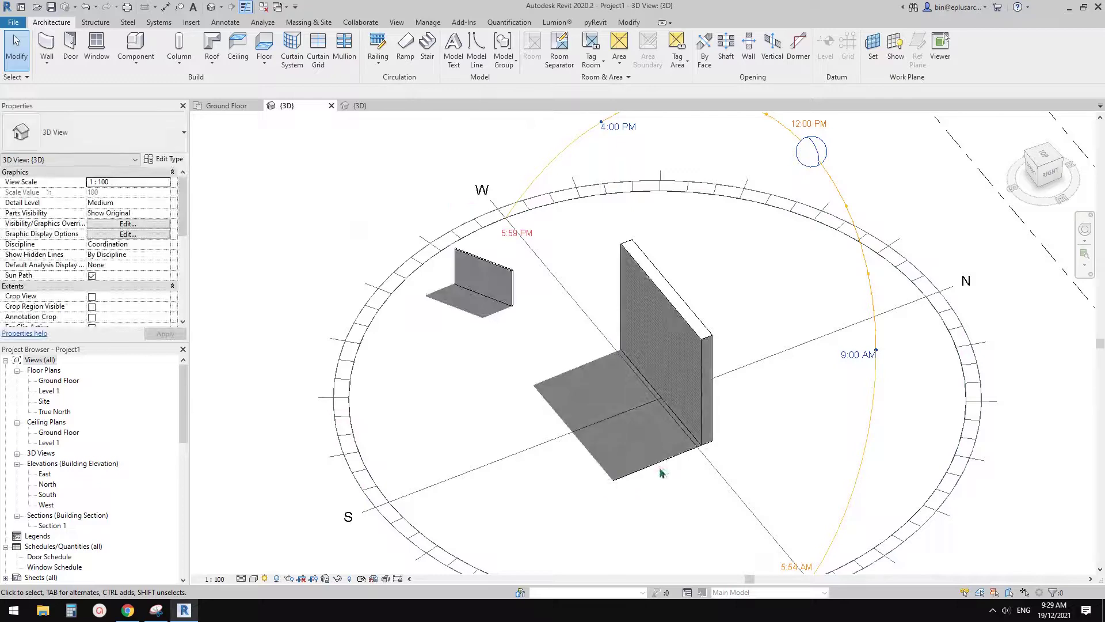
left_click(137, 48)
scroll(506, 328, "up", 5)
scroll(519, 273, "up", 4)
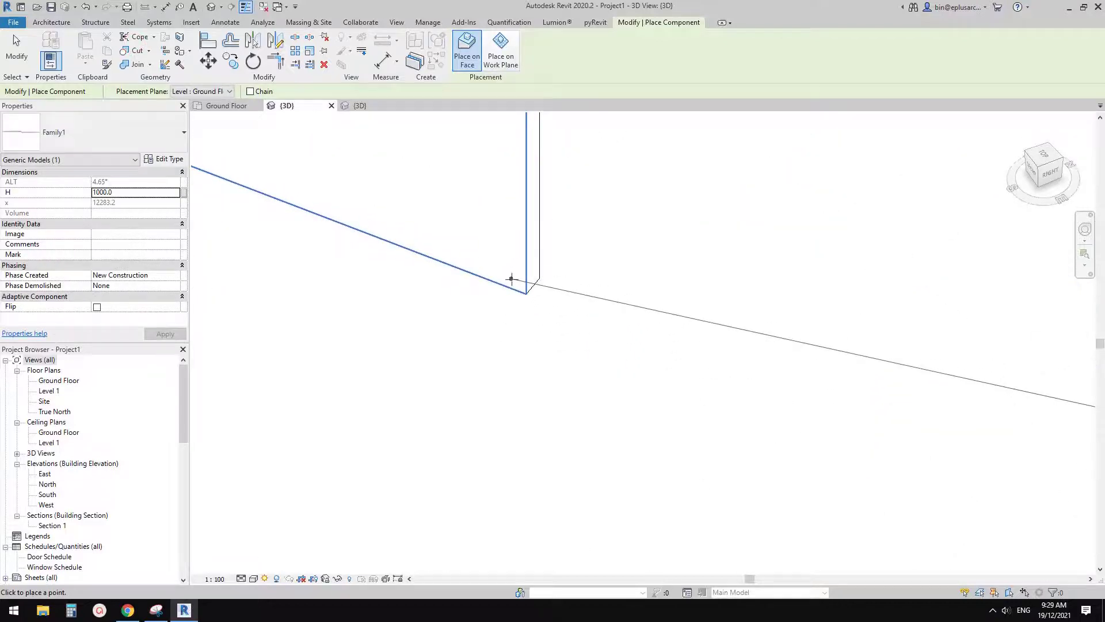
left_click(532, 301)
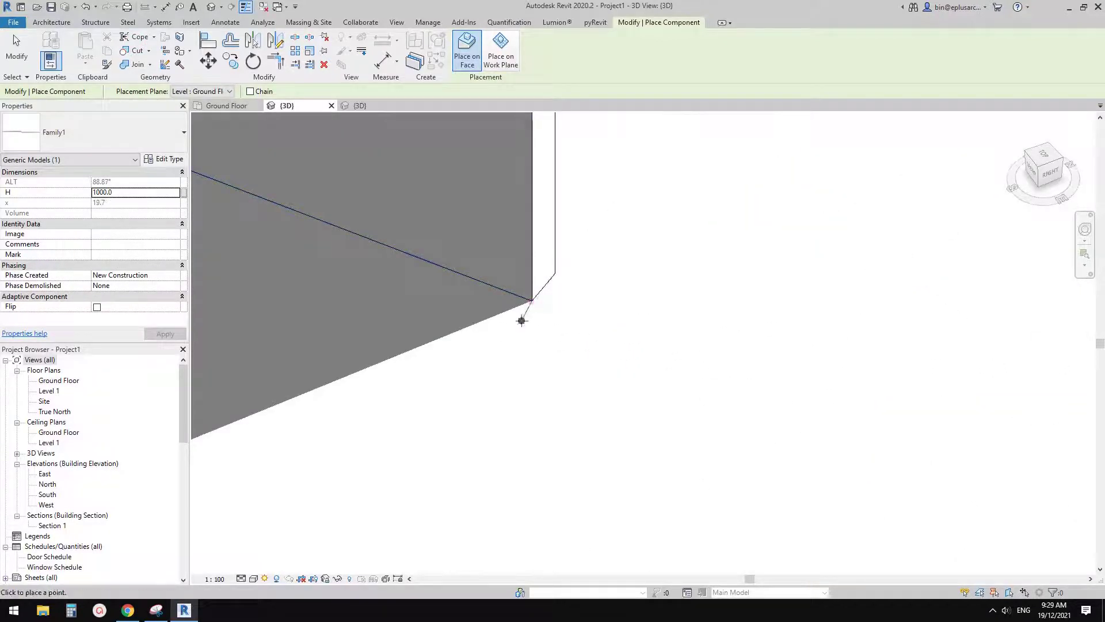
scroll(449, 325, "down", 5)
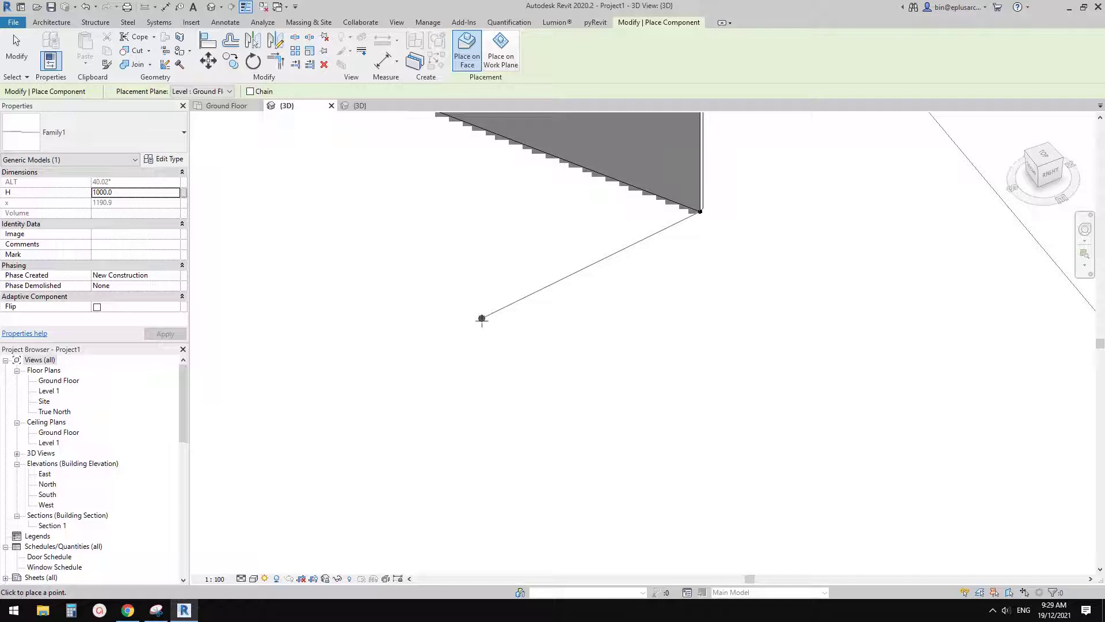
scroll(482, 320, "down", 1)
middle_click_drag(508, 323, 520, 343)
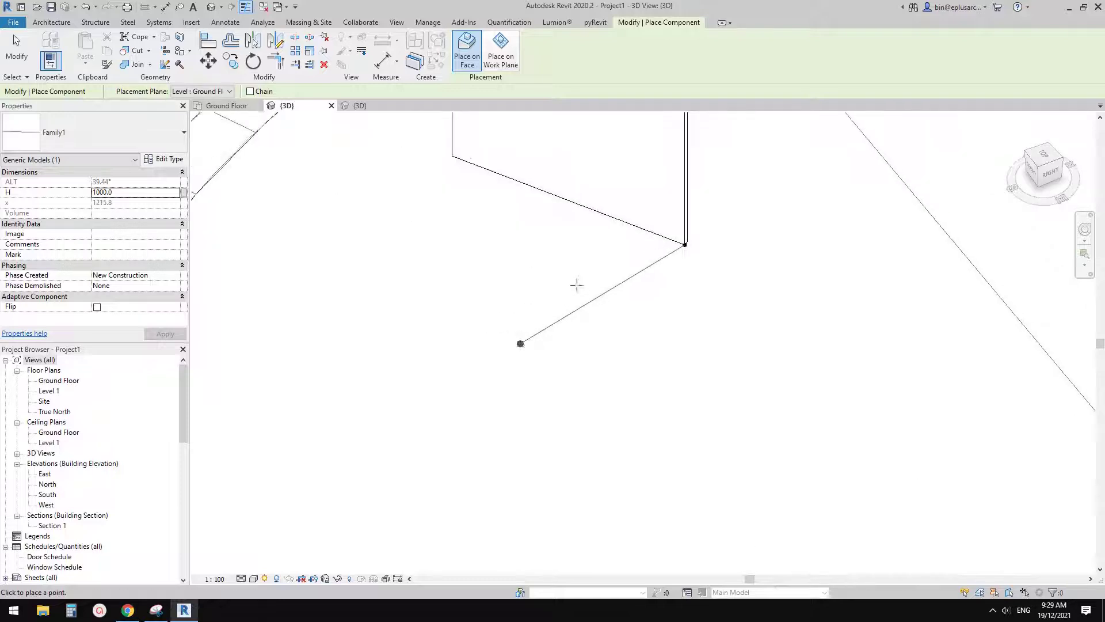
scroll(574, 288, "up", 4)
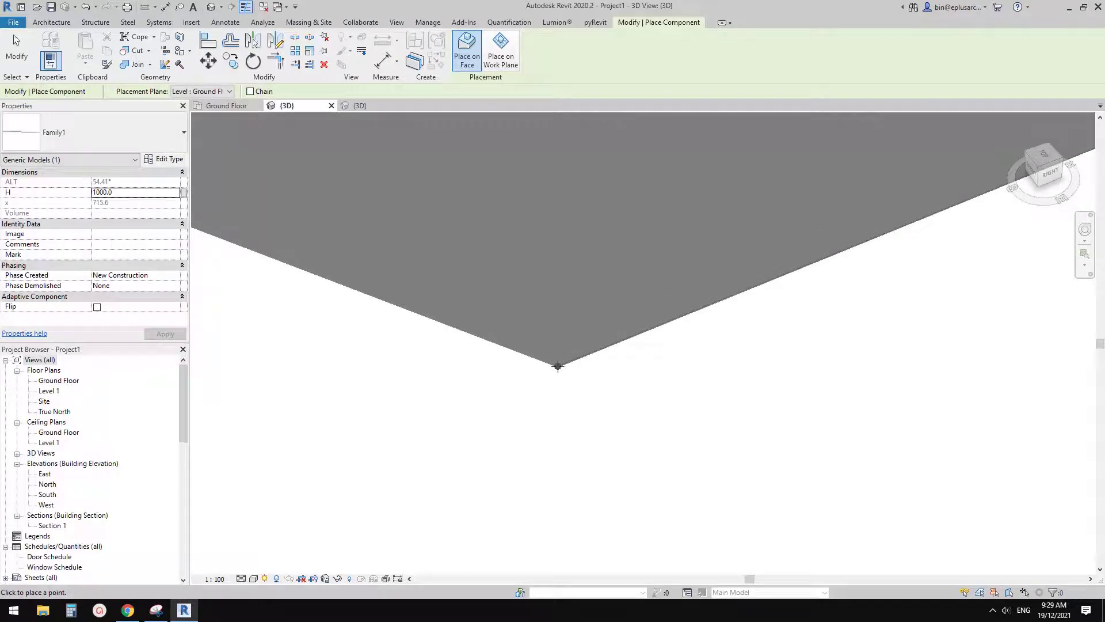
left_click(558, 366)
key("Escape")
Select the Family1 instance at the partition wall and check its ALT, H and x values.
left_click(590, 353)
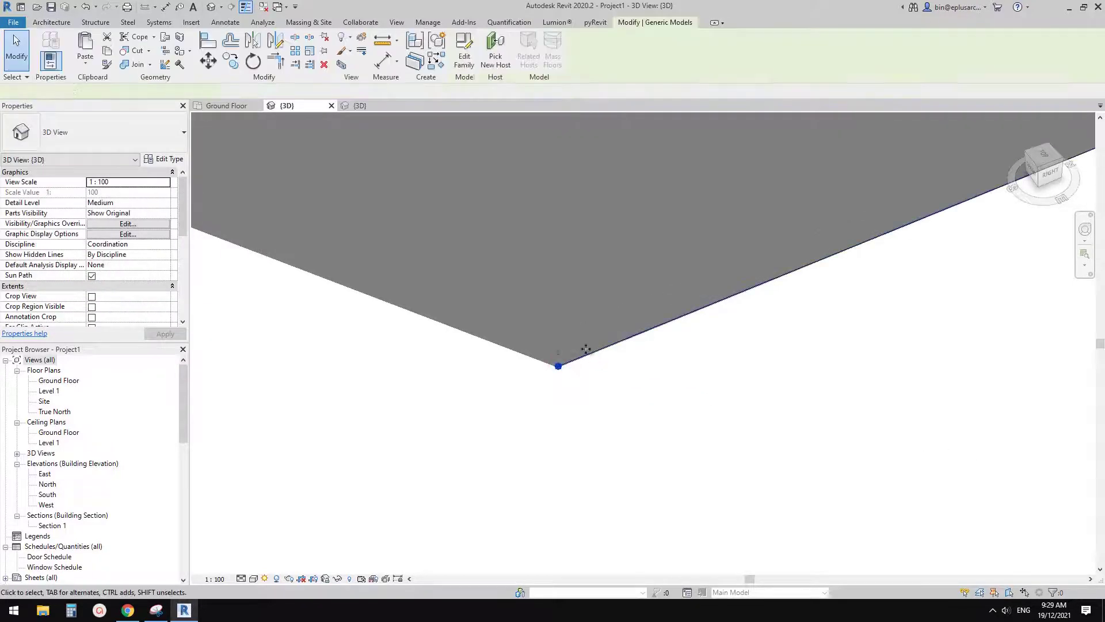
scroll(591, 345, "down", 3)
scroll(592, 346, "down", 2)
middle_click_drag(805, 272, 617, 343)
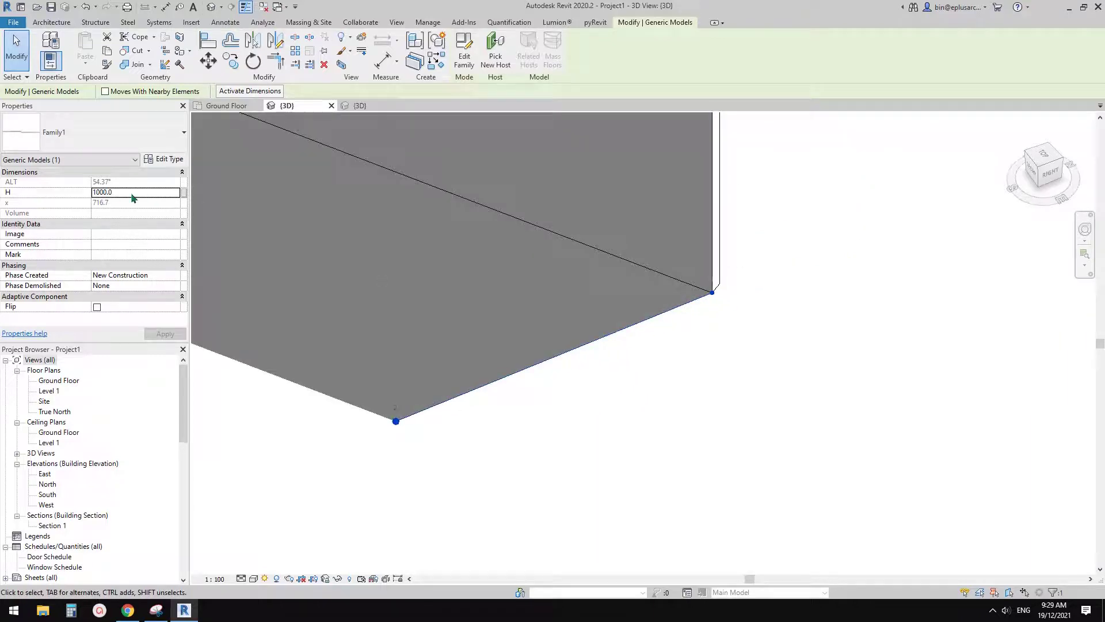
scroll(517, 257, "down", 5)
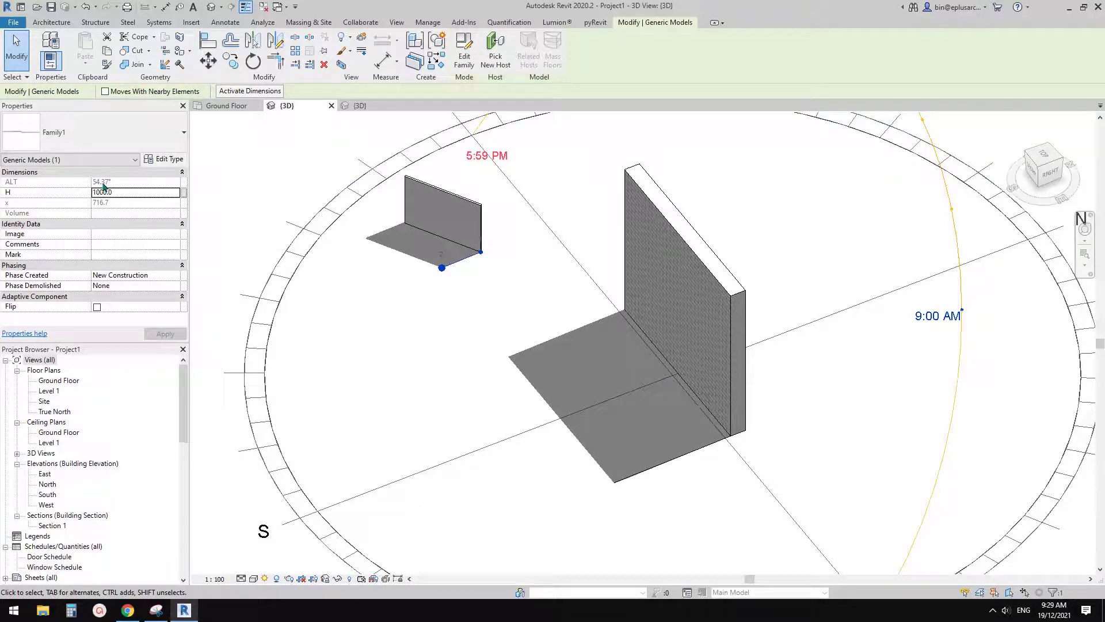
Compare the ALT values of the Family1 instances at the brick wall and the partition wall.
left_click(677, 461)
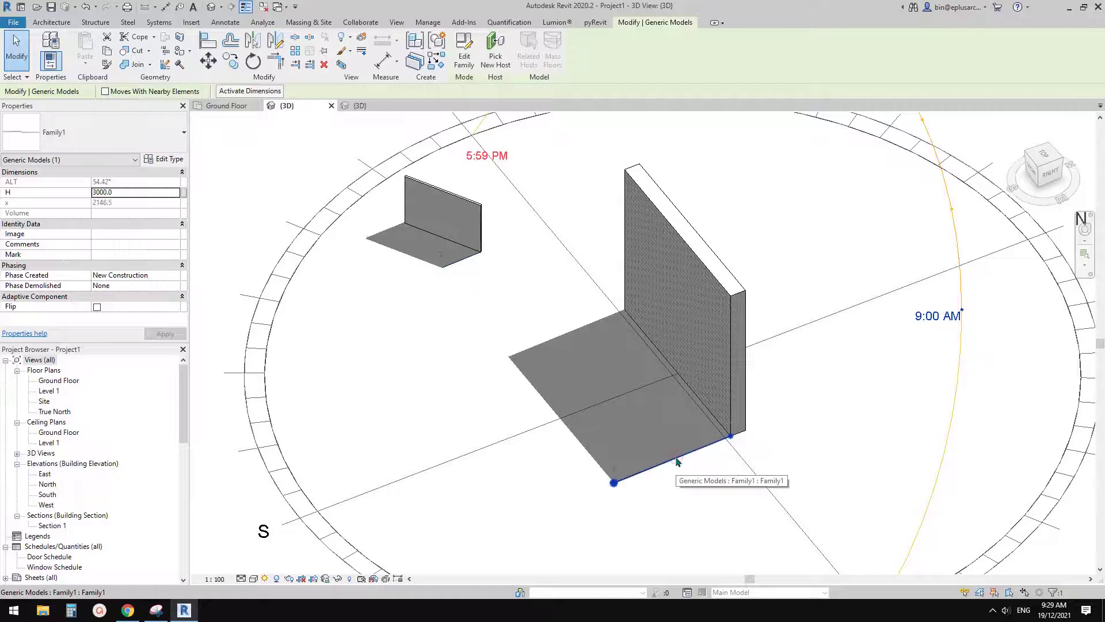
left_click(476, 277)
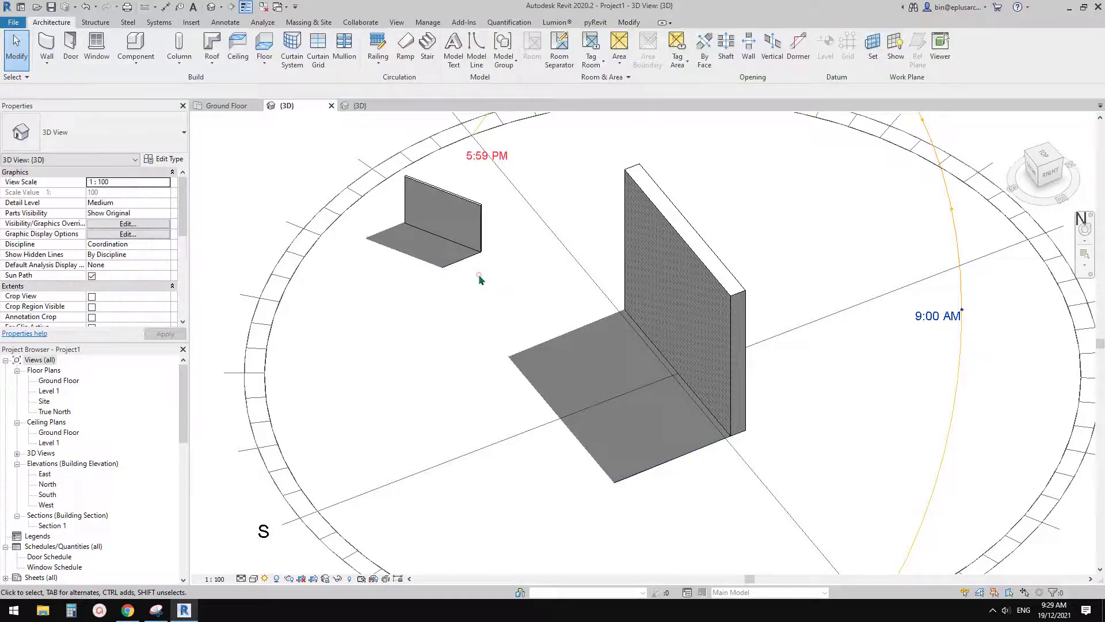
left_click(462, 261)
scroll(486, 268, "down", 2)
left_click(493, 272)
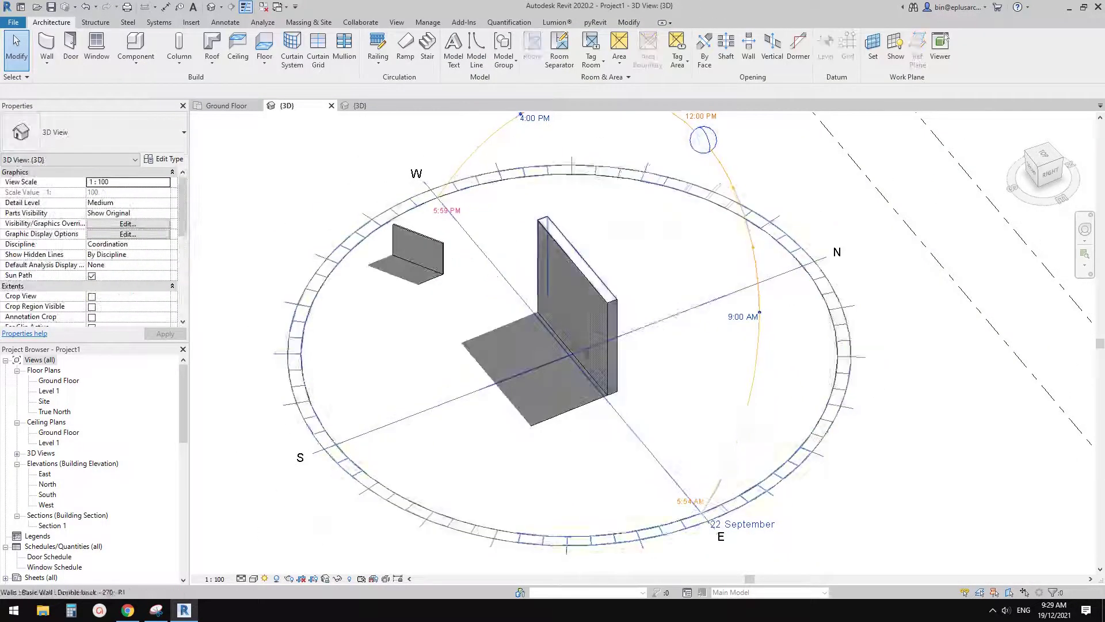
middle_click_drag(611, 383, 565, 412, "shift")
scroll(569, 450, "up", 1)
middle_click_drag(577, 464, 507, 369, "shift")
left_click(461, 451)
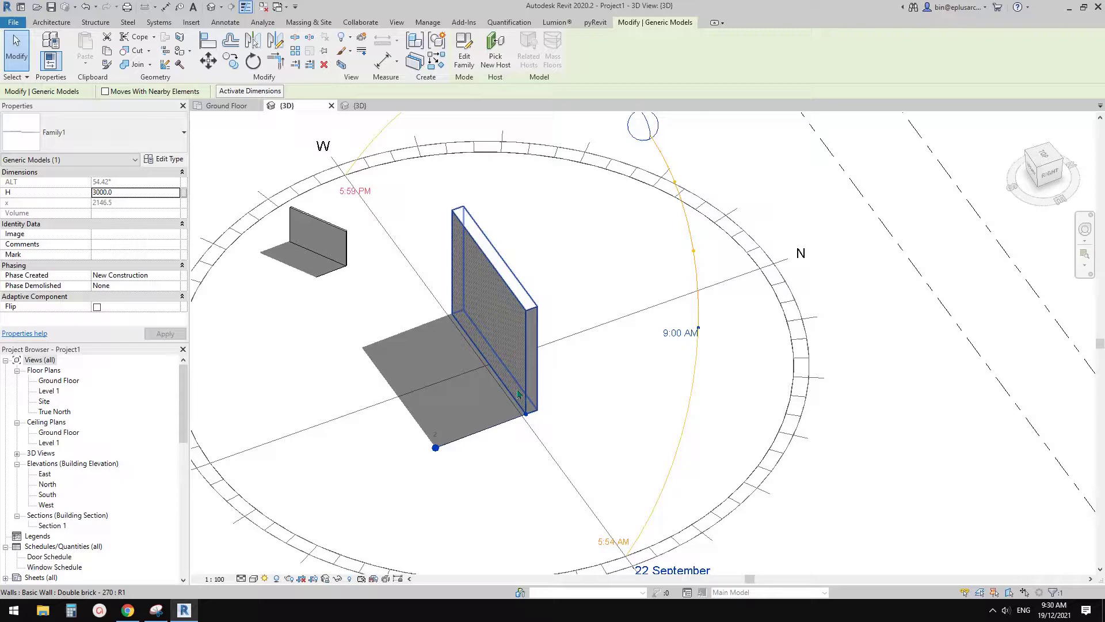
Select the central Double brick - 270 wall and check its base constraint and unconnected height.
left_click(513, 345)
left_click(556, 440)
left_click(533, 375)
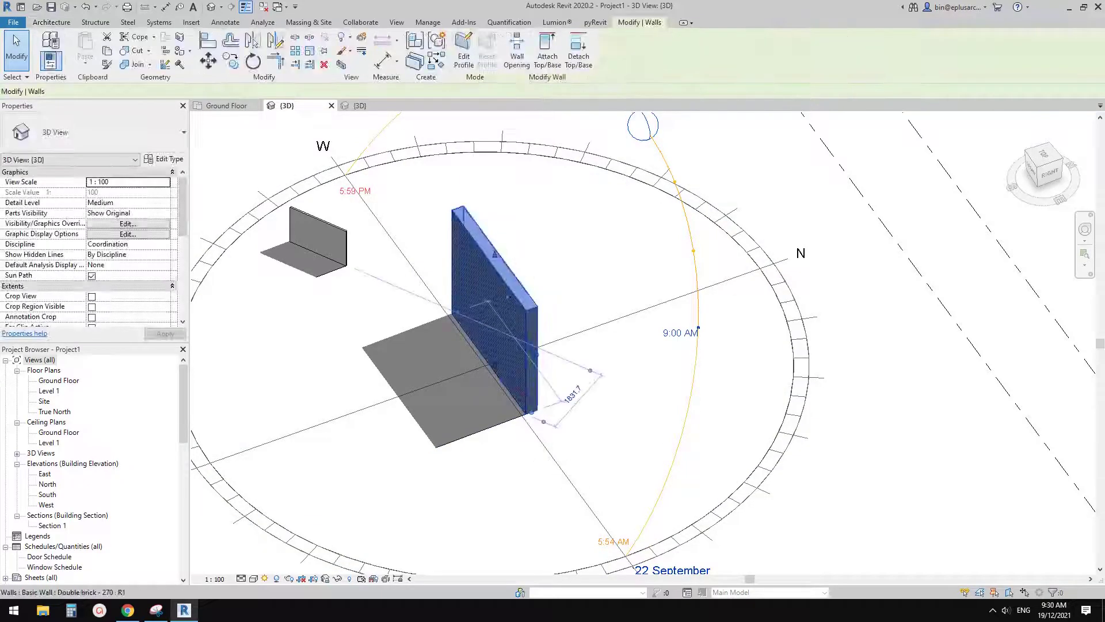
scroll(596, 321, "down", 2)
middle_click_drag(595, 321, 552, 343)
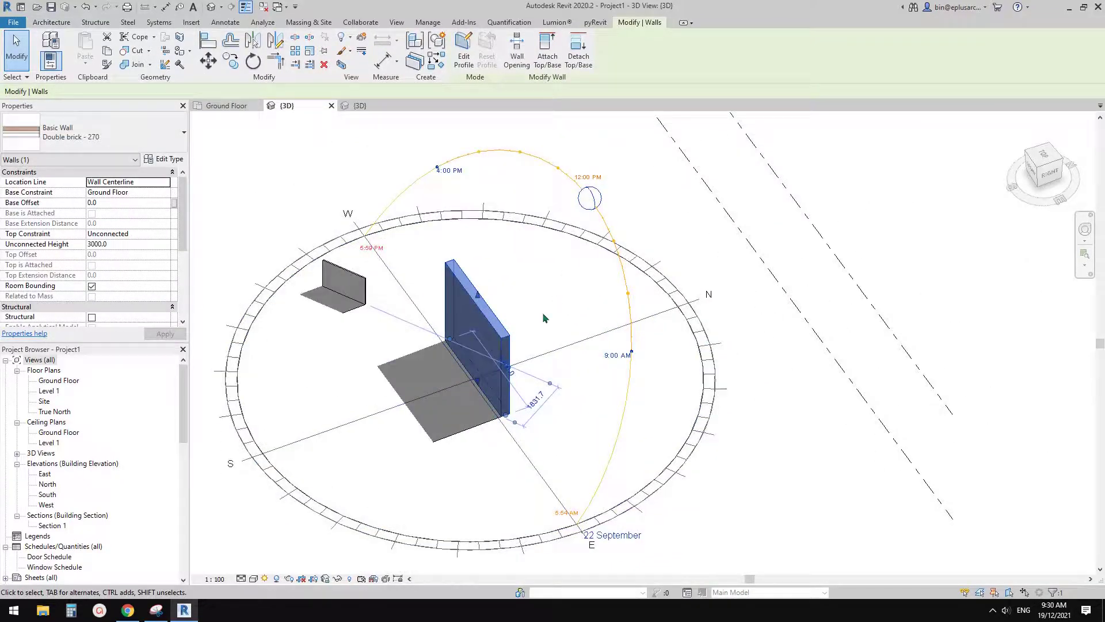
scroll(555, 321, "up", 2)
left_click(564, 386)
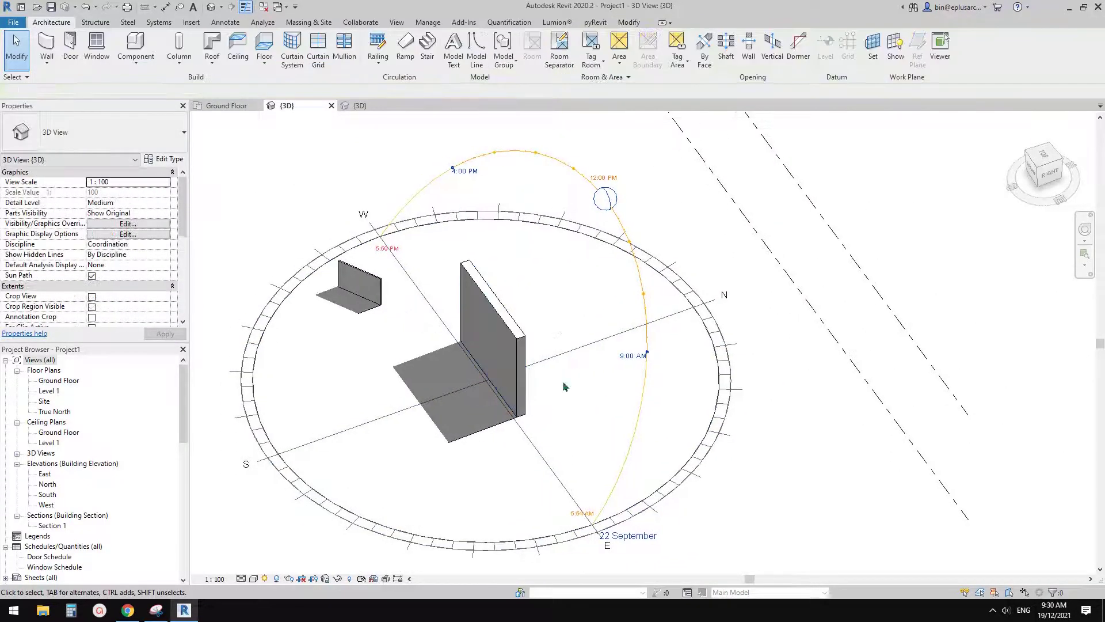
Select the Family1 instance at the foot of the brick wall and review its ALT, H and x values.
left_click(500, 425)
middle_click_drag(541, 410, 529, 401)
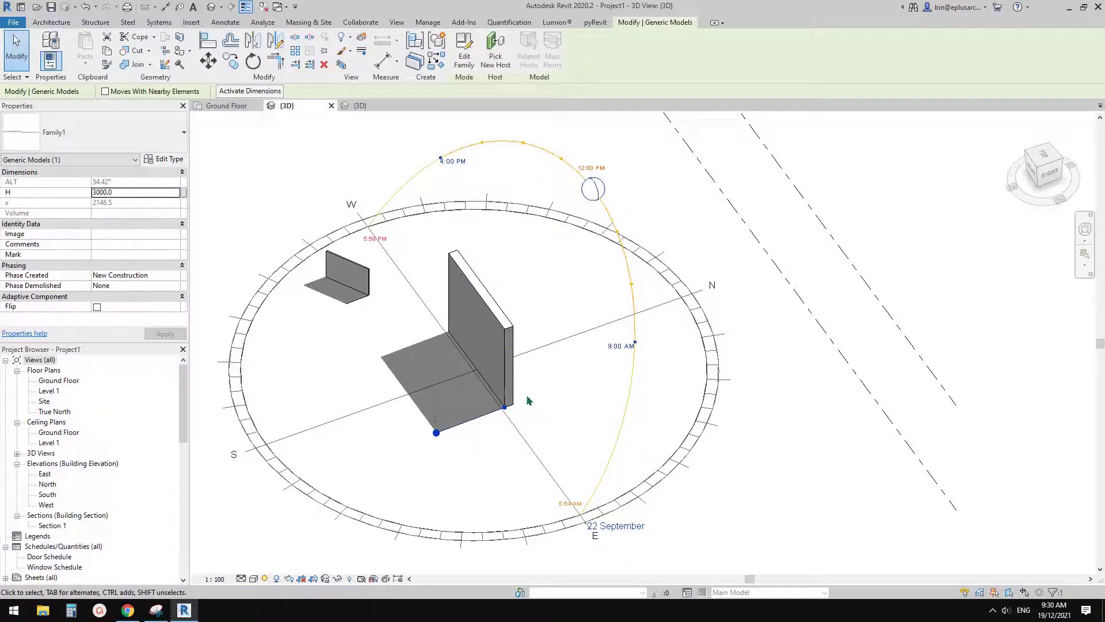
left_click(529, 400)
left_click(510, 367)
middle_click_drag(534, 348, 497, 349)
left_click(544, 343)
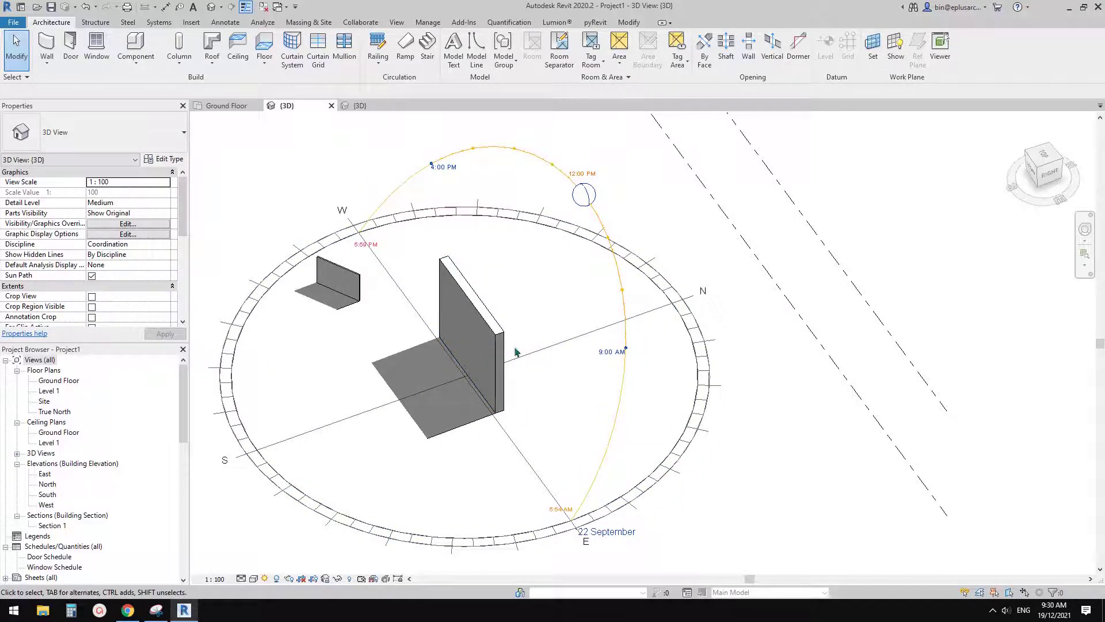
middle_click_drag(515, 351, 563, 317)
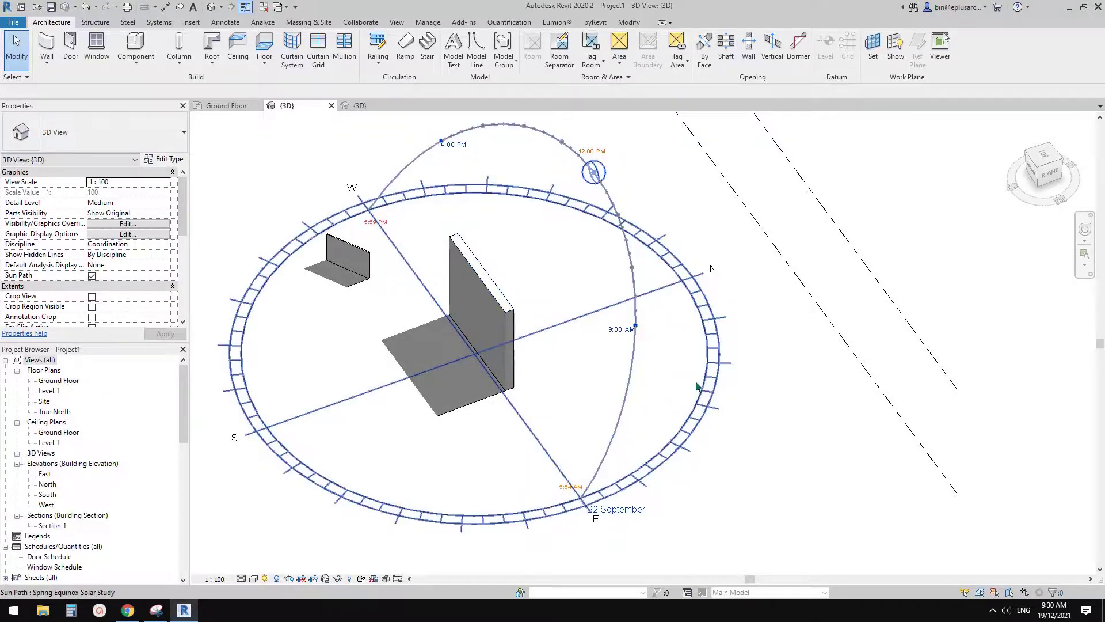
mouse_move(697, 380)
middle_mouse_down()
mouse_move(656, 379)
mouse_move(709, 377)
middle_mouse_up()
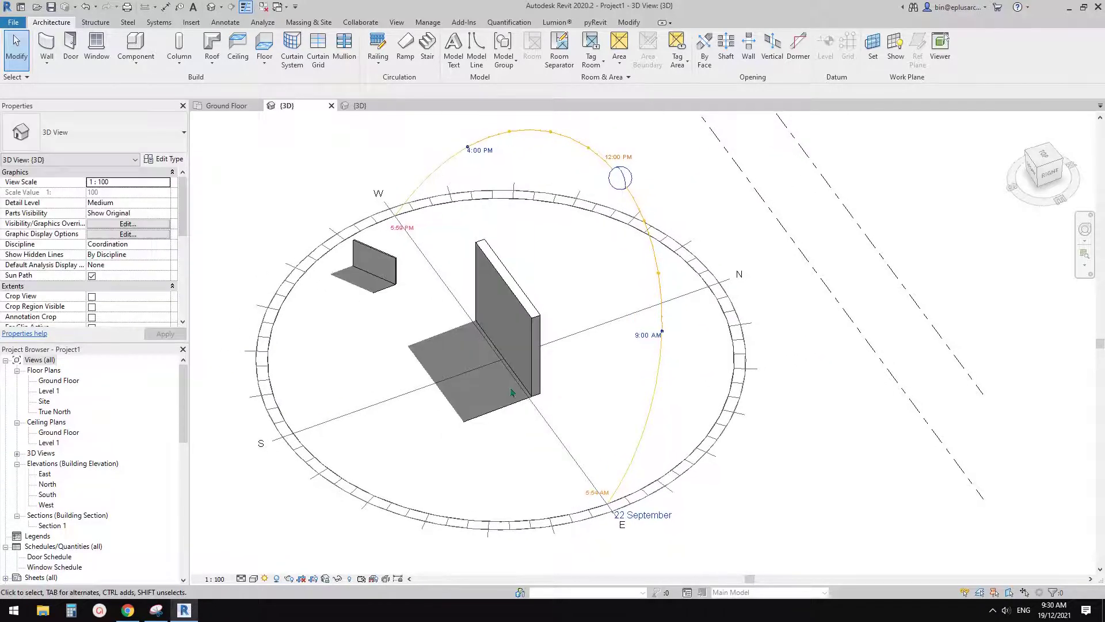
Create another wall of the same type as the central brick wall, angled differently and placed on its north-west side.
scroll(499, 395, "up", 3)
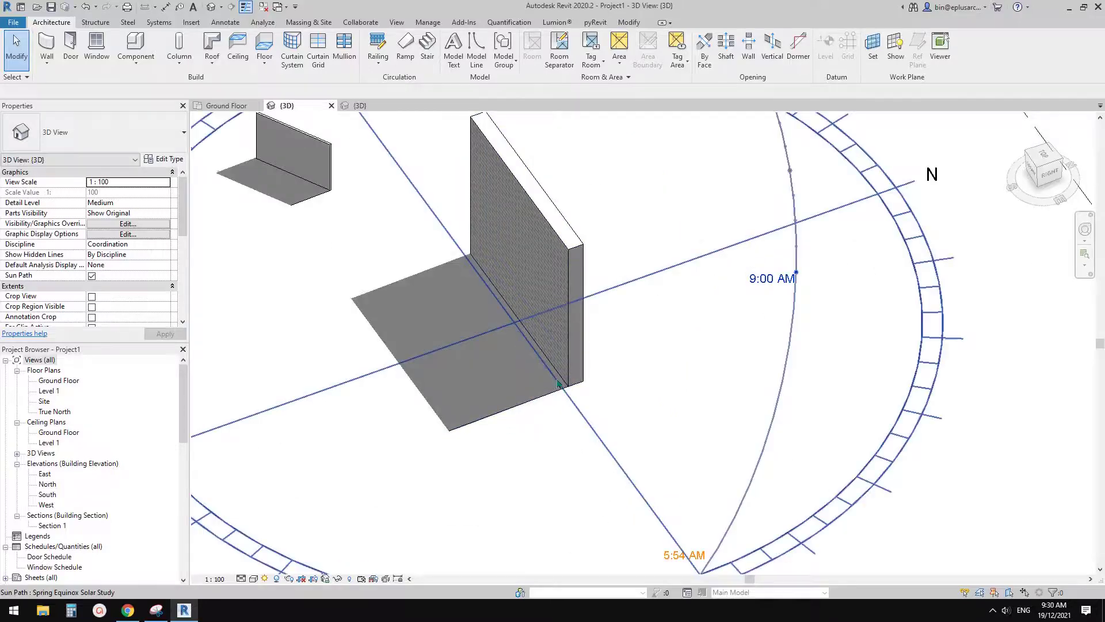
left_click(568, 353)
scroll(662, 297, "down", 3)
middle_click_drag(662, 296, 649, 337)
key("c")
key("s")
left_click(634, 311)
left_click(534, 282)
key("Escape")
key("Escape")
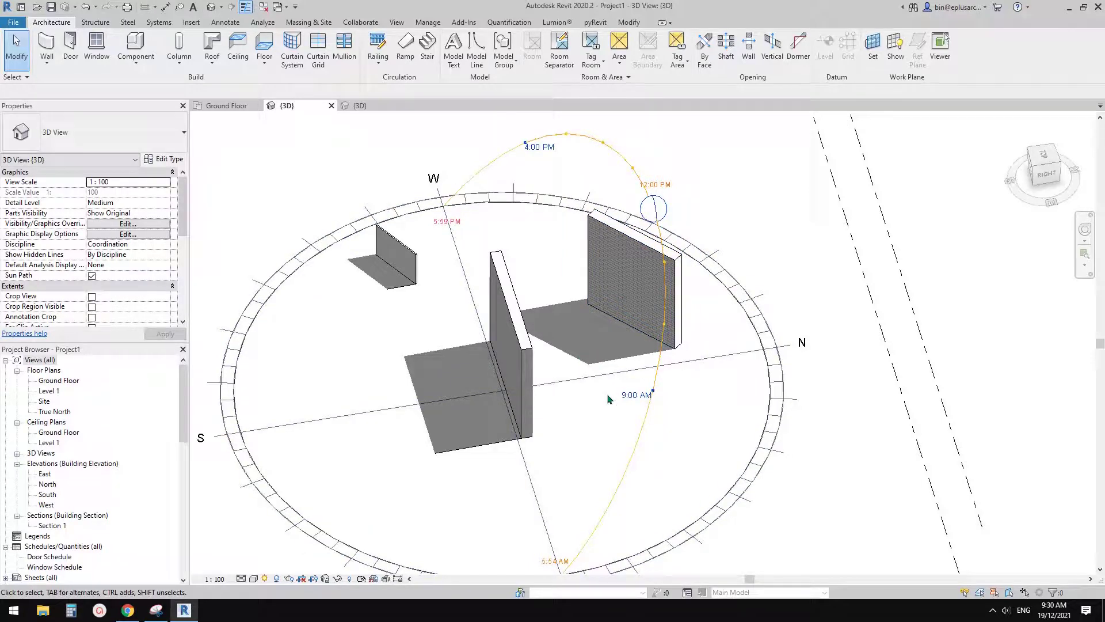
Select the sun path and check its size setting against the extent of the walls.
middle_click_drag(607, 393, 645, 399, "shift")
scroll(644, 398, "down", 4)
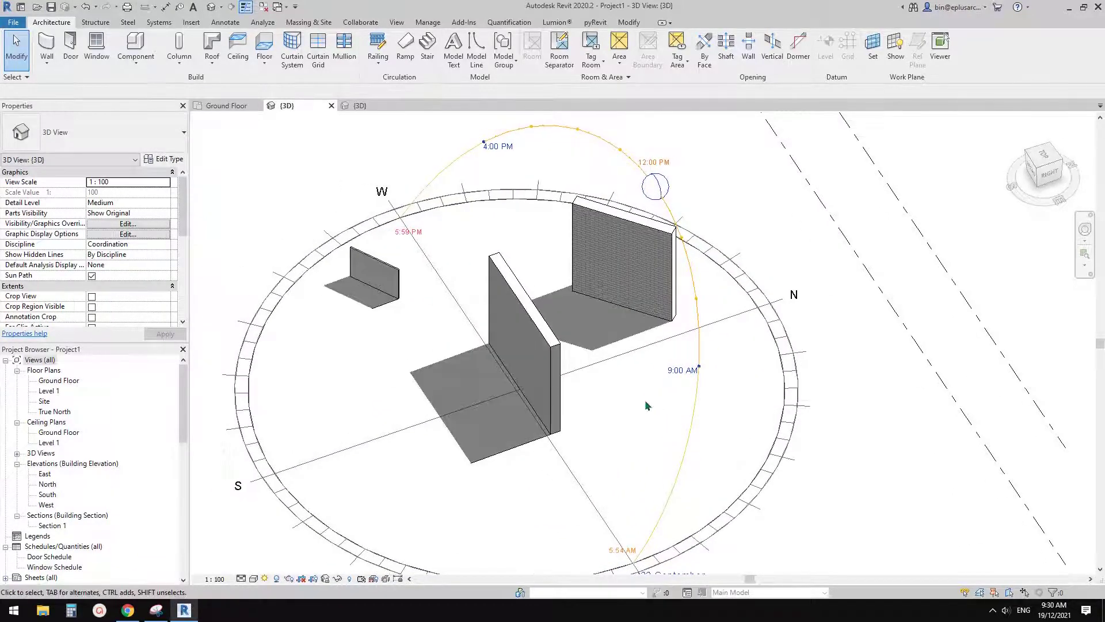
scroll(653, 373, "up", 2)
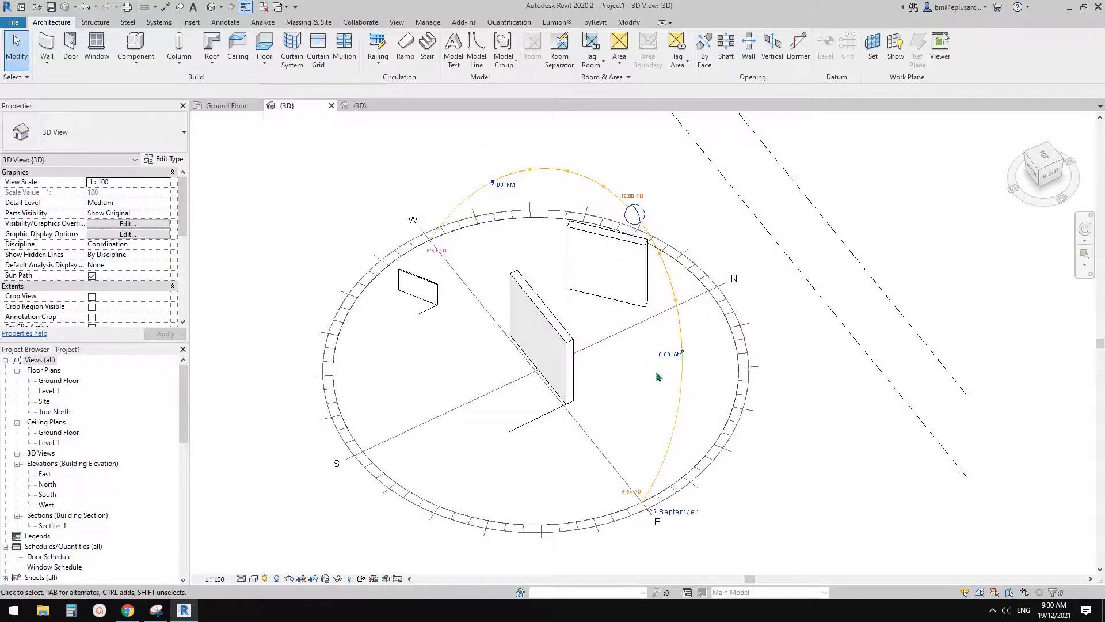
left_click(661, 377)
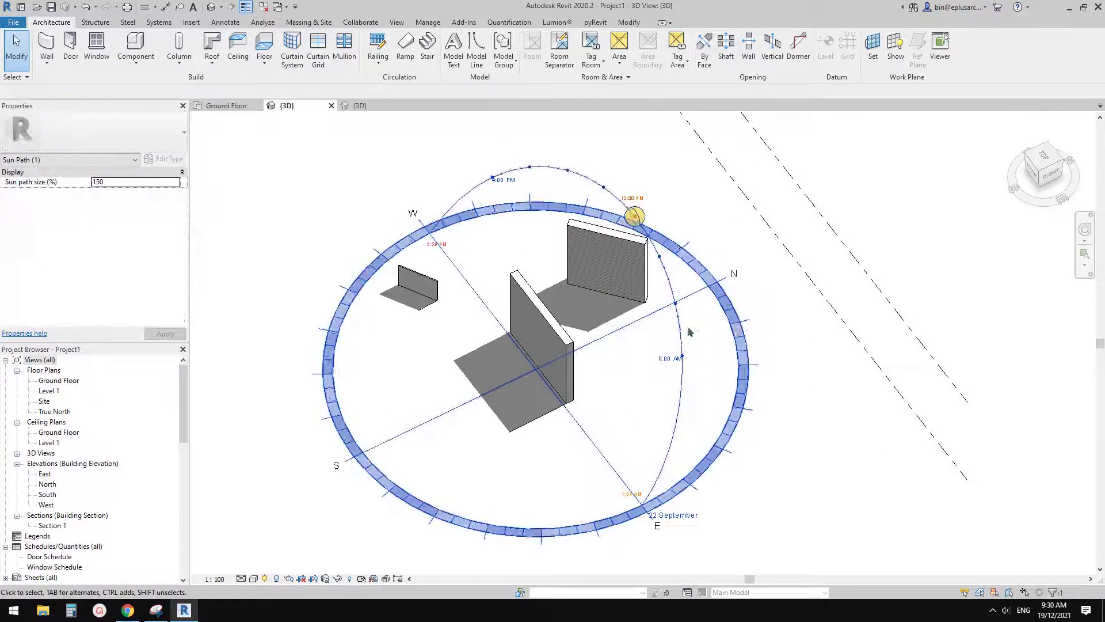
scroll(662, 373, "down", 2)
scroll(663, 368, "up", 1)
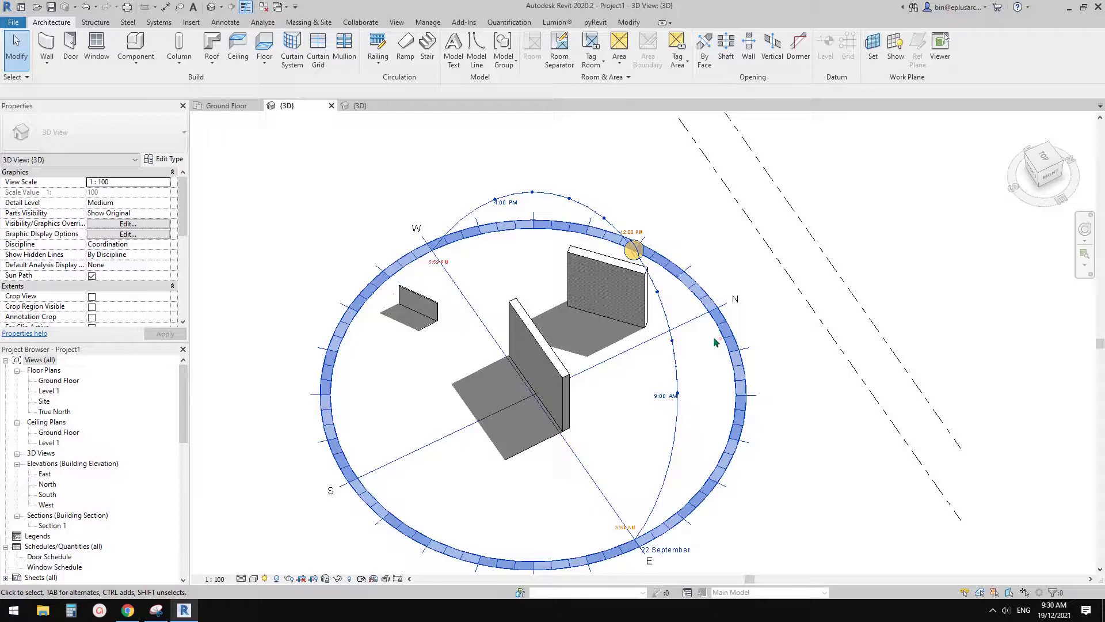
scroll(670, 276, "down", 2)
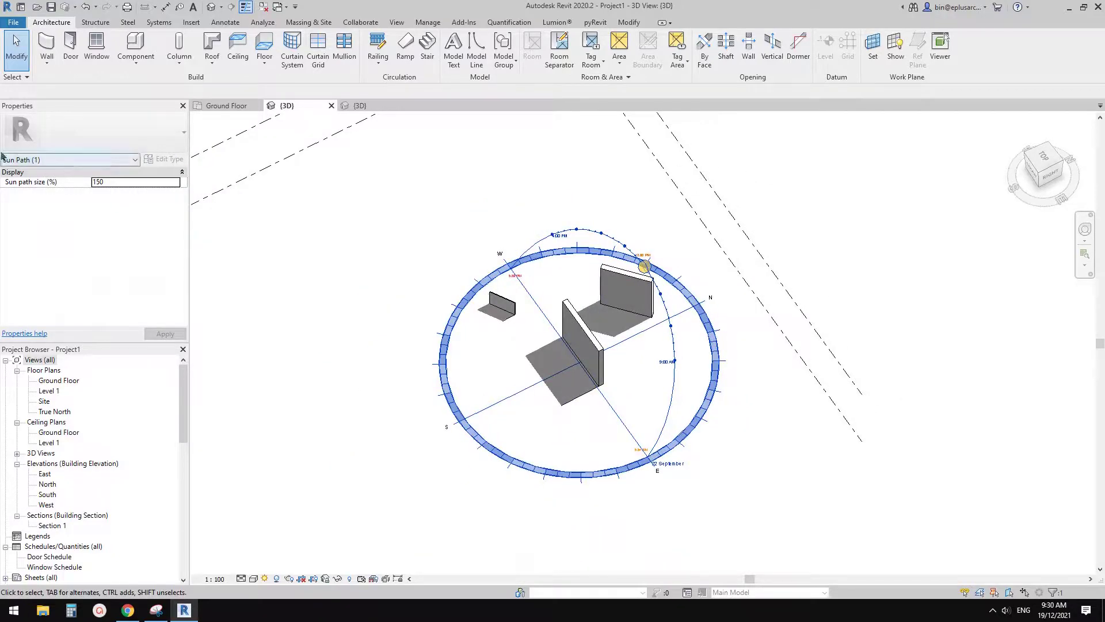
scroll(543, 314, "up", 2)
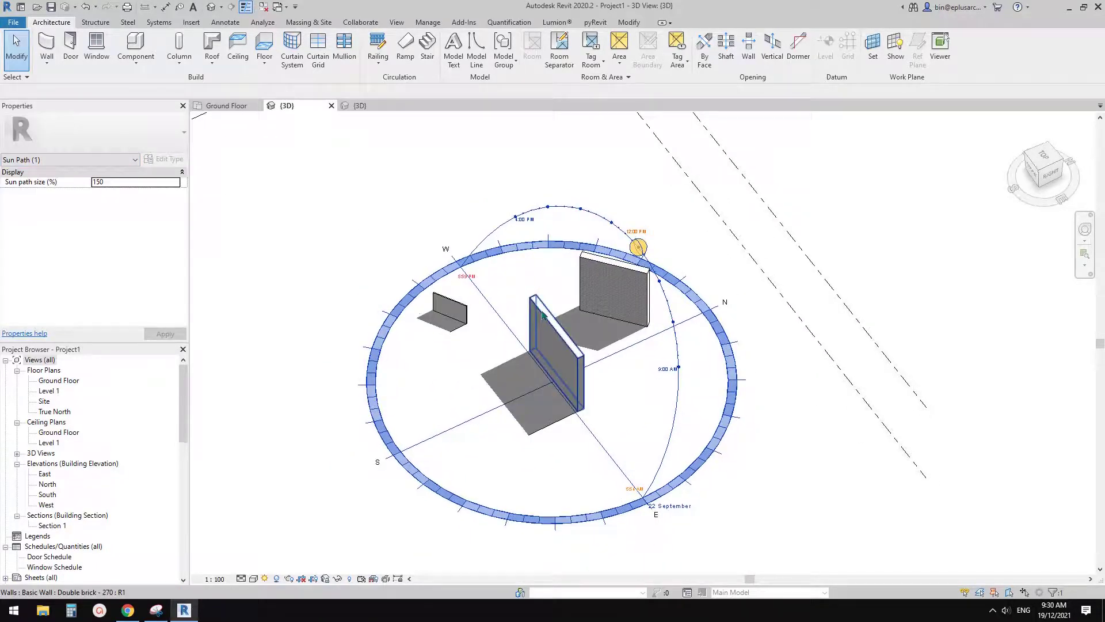
scroll(543, 315, "down", 2)
left_click(578, 338)
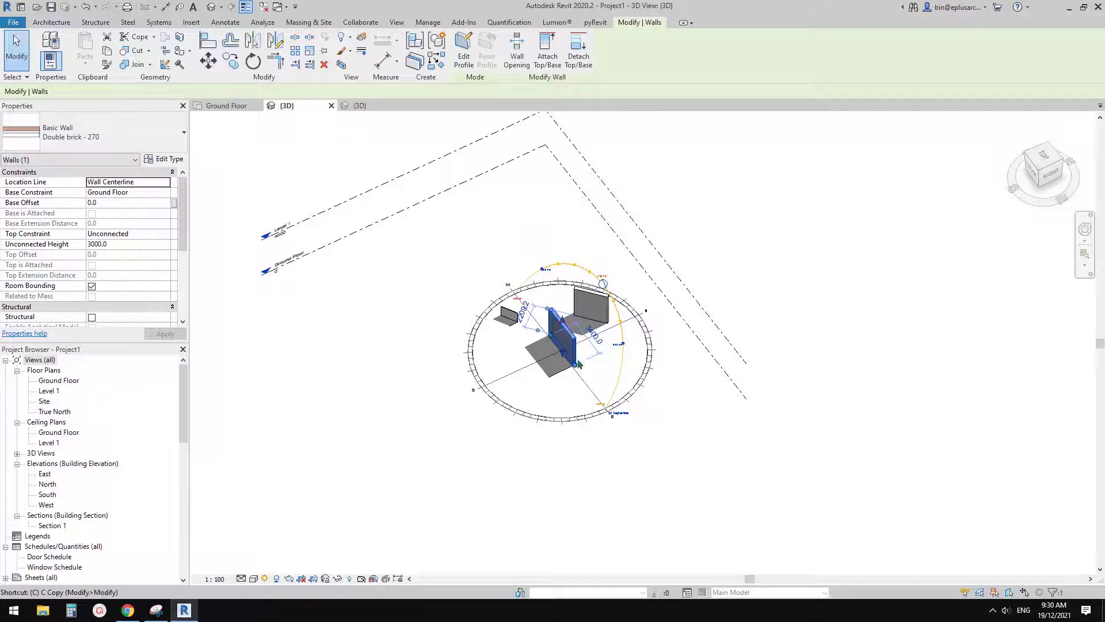
key("Escape")
middle_click_drag(570, 342, 554, 339)
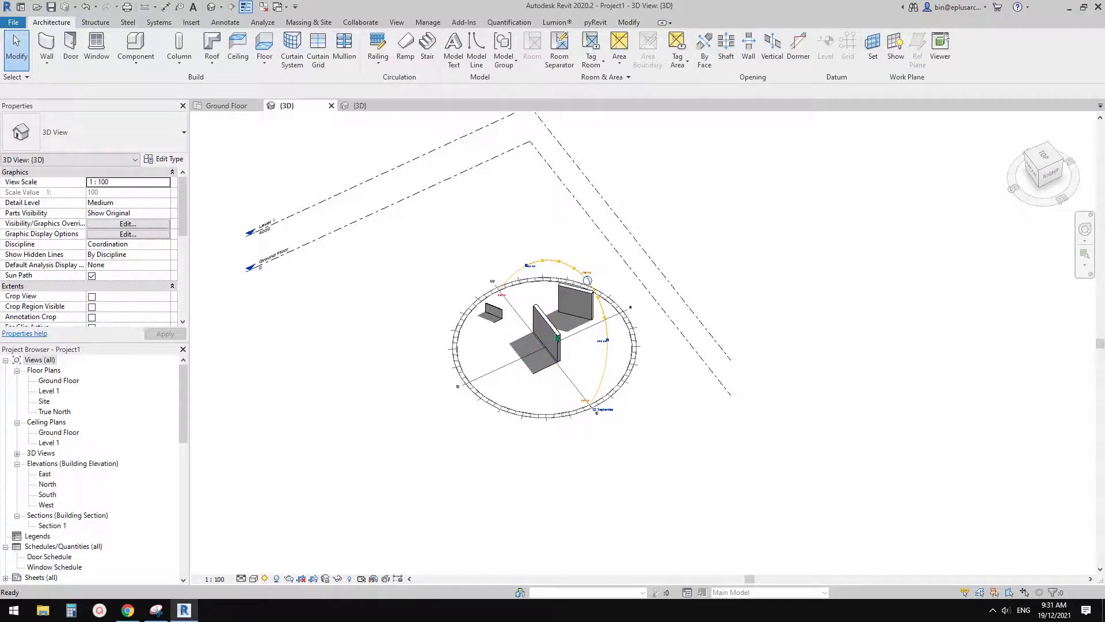
middle_click_drag(499, 280, 505, 252)
left_click(136, 45)
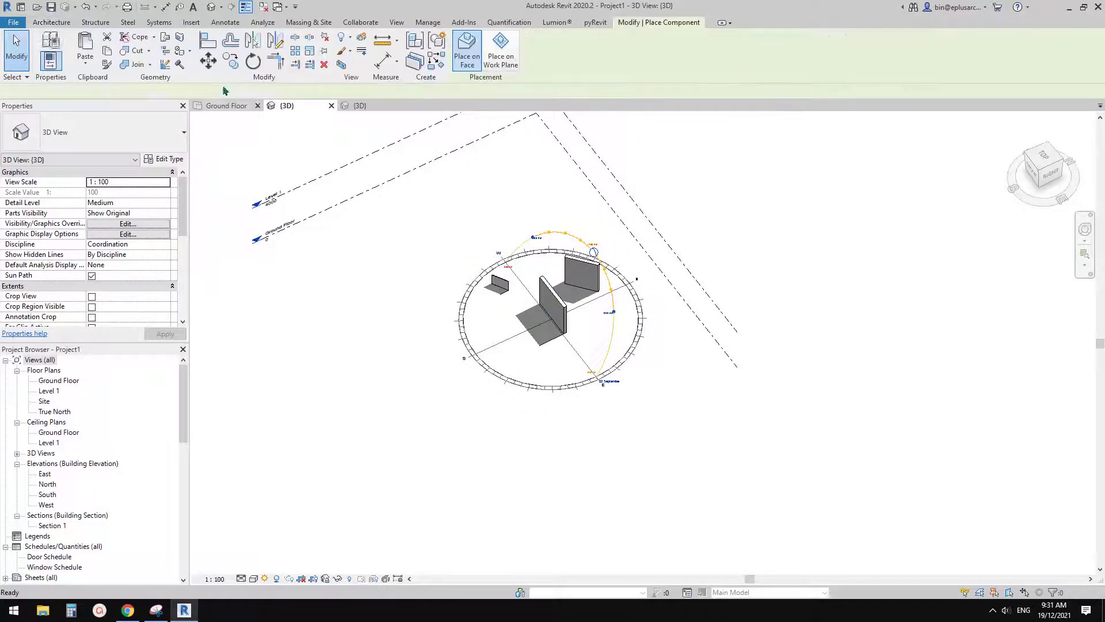
key("Escape")
key("Escape")
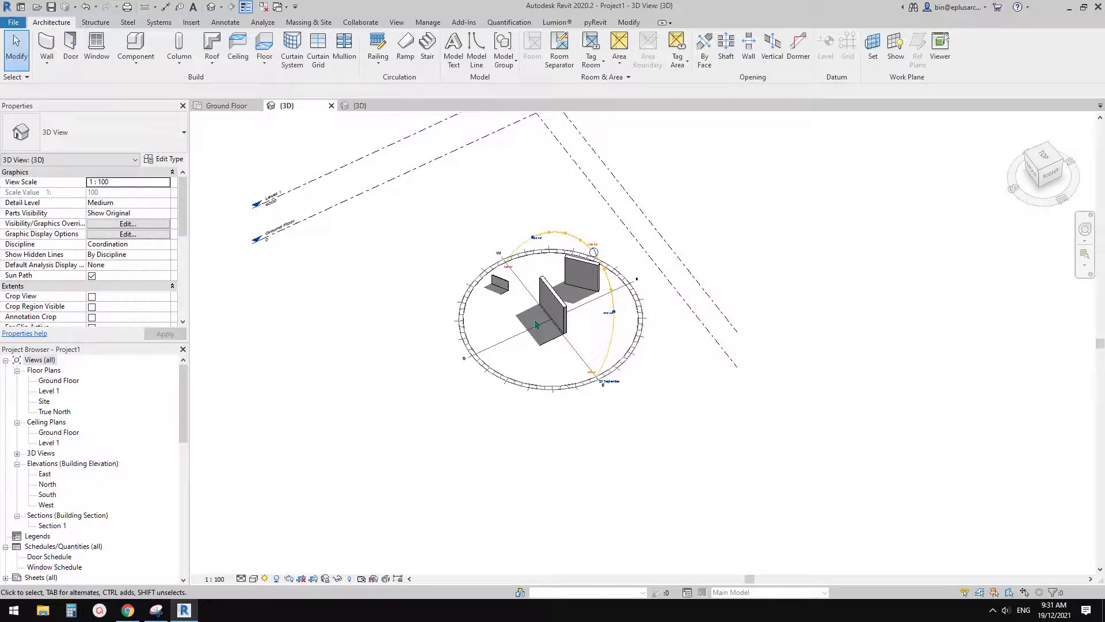
Copy the central brick wall to a spot about 39 m away, well outside the sun path ring.
left_click(551, 315)
key("Escape")
scroll(570, 299, "down", 3)
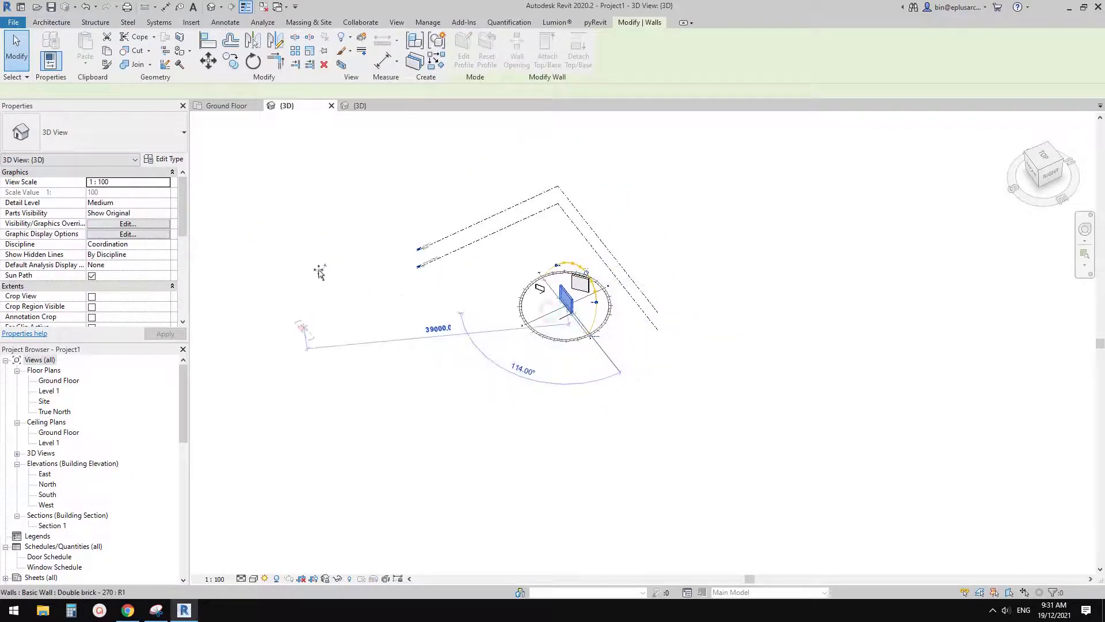
left_click(308, 341)
Make nine more copies of the brick wall, scattered widely around the original walls.
left_click(231, 60)
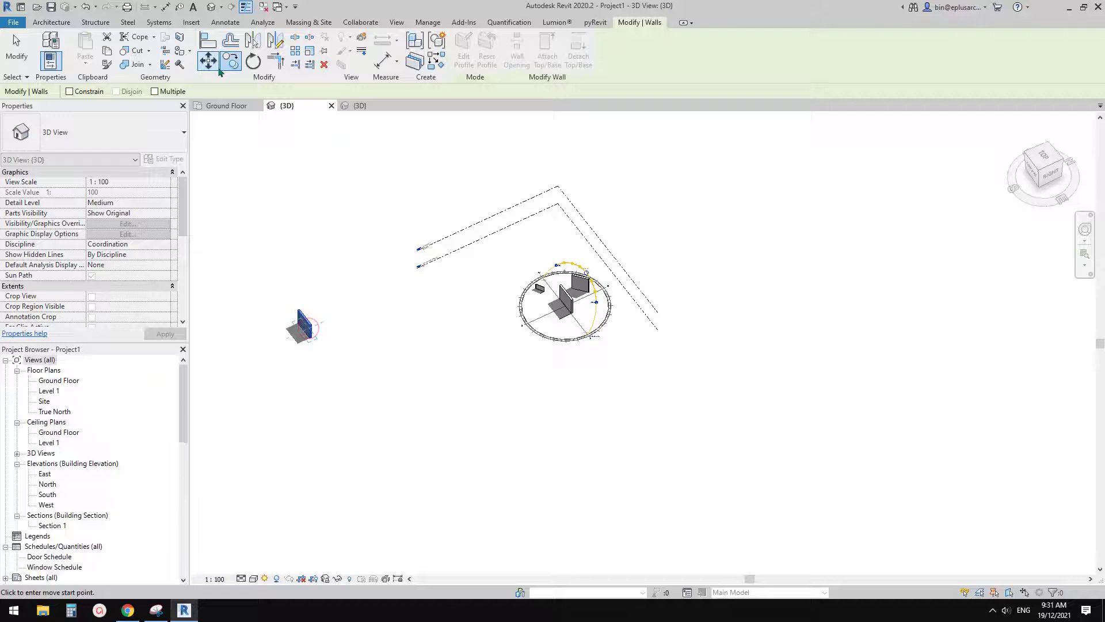
left_click(403, 201)
scroll(432, 236, "down", 2)
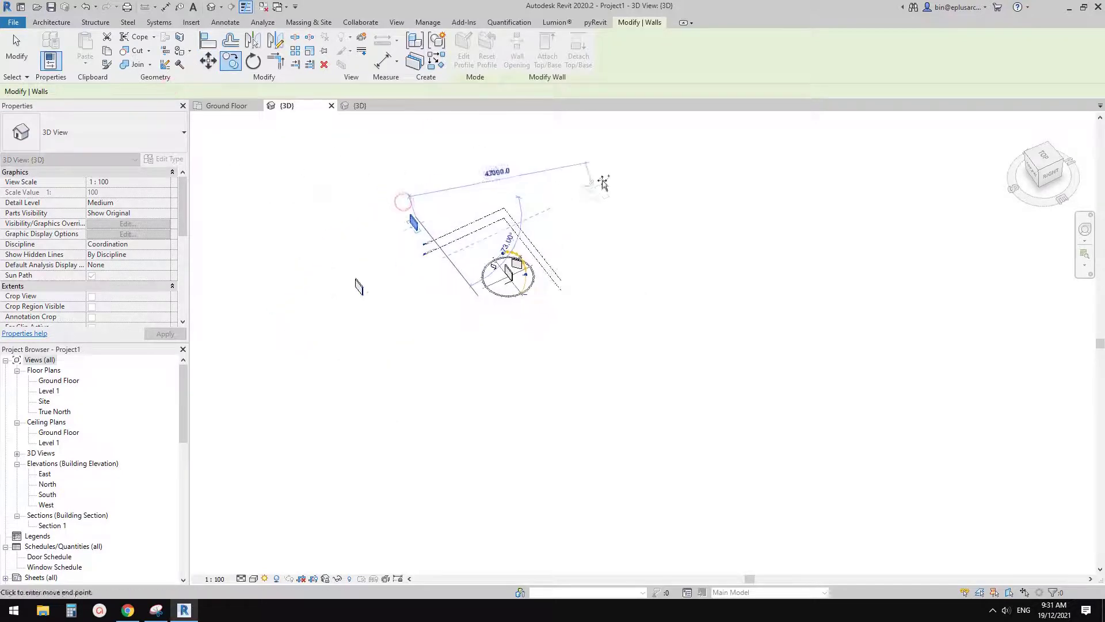
left_click(612, 177)
left_click(734, 266)
left_click(698, 407)
left_click(483, 495)
left_click(229, 439)
left_click(247, 301)
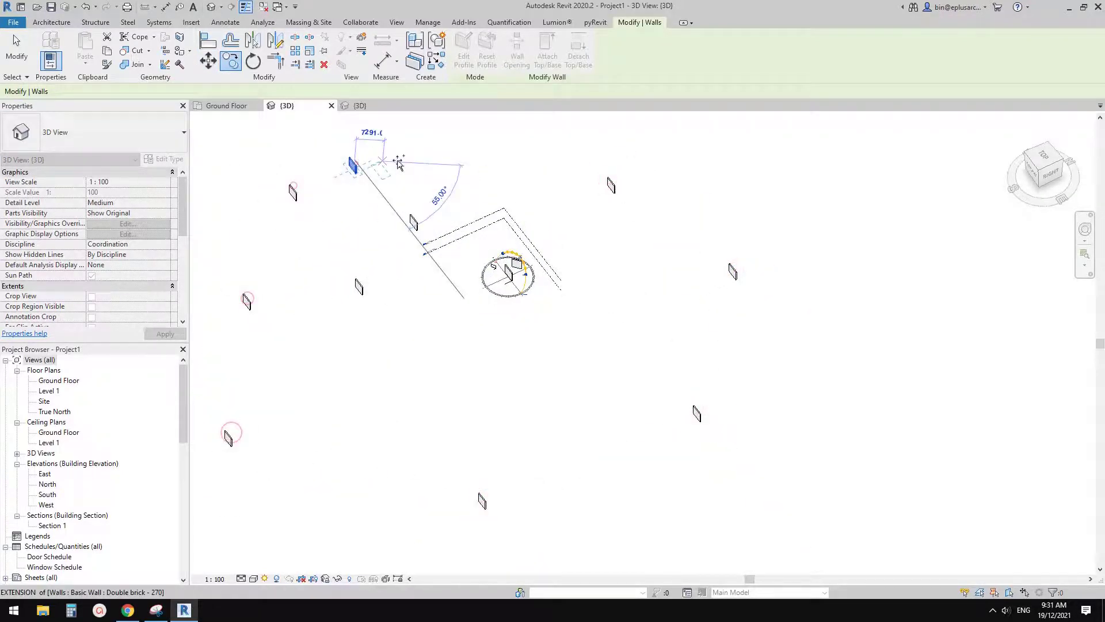
left_click(293, 193)
left_click(353, 166)
key("Escape")
key("Escape")
Turn the sun path off and back on so that it resizes around all the wall copies.
scroll(500, 281, "up", 6)
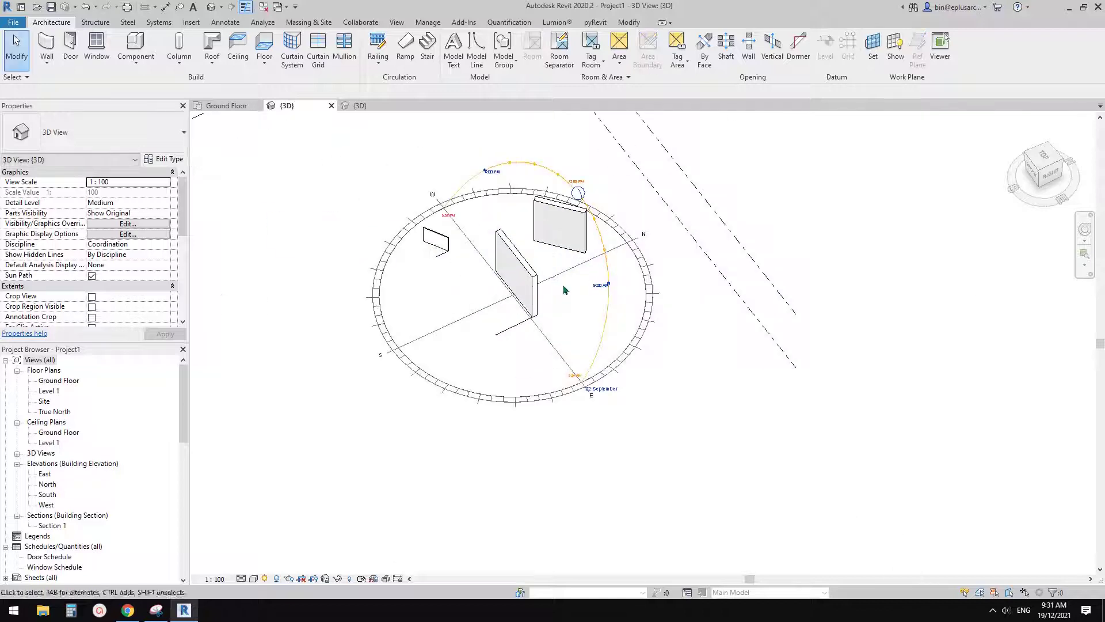
middle_click_drag(561, 349, 551, 356)
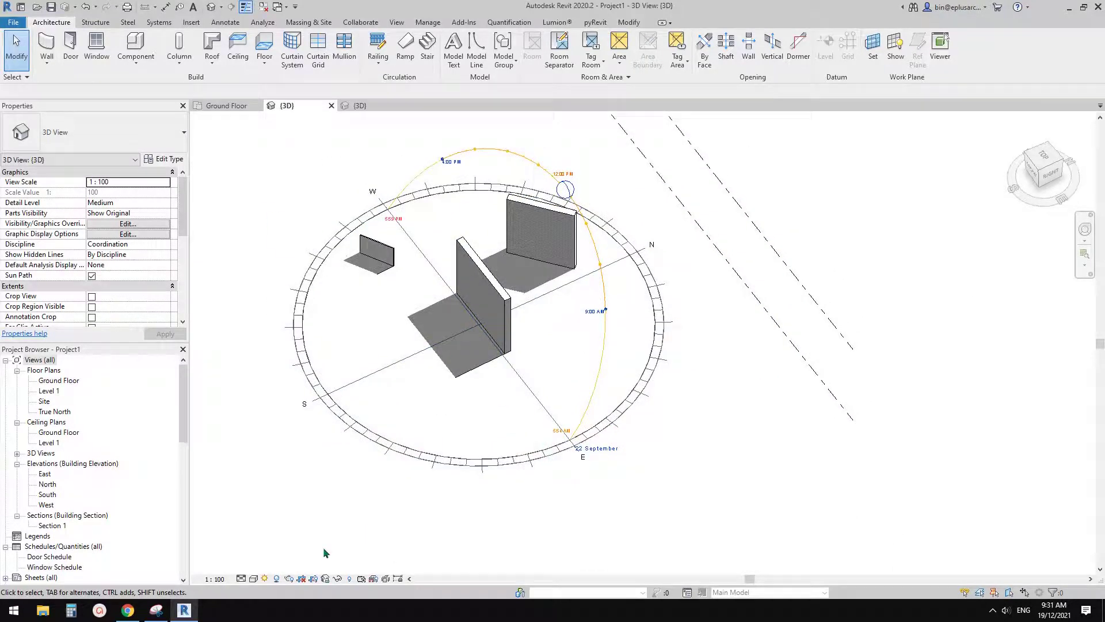
left_click(265, 579)
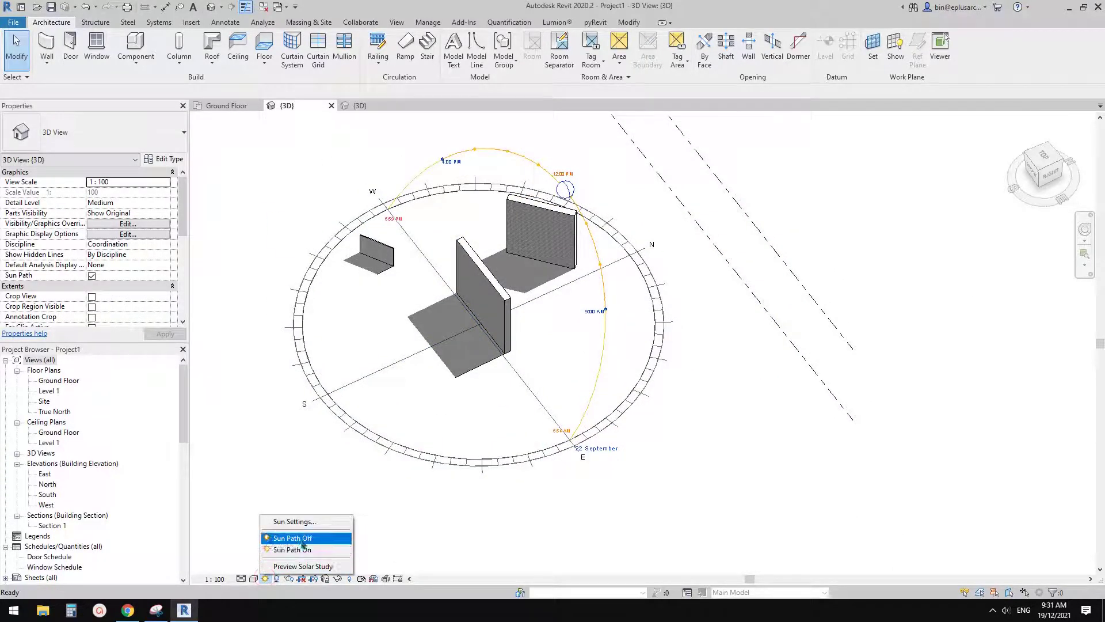
left_click(302, 541)
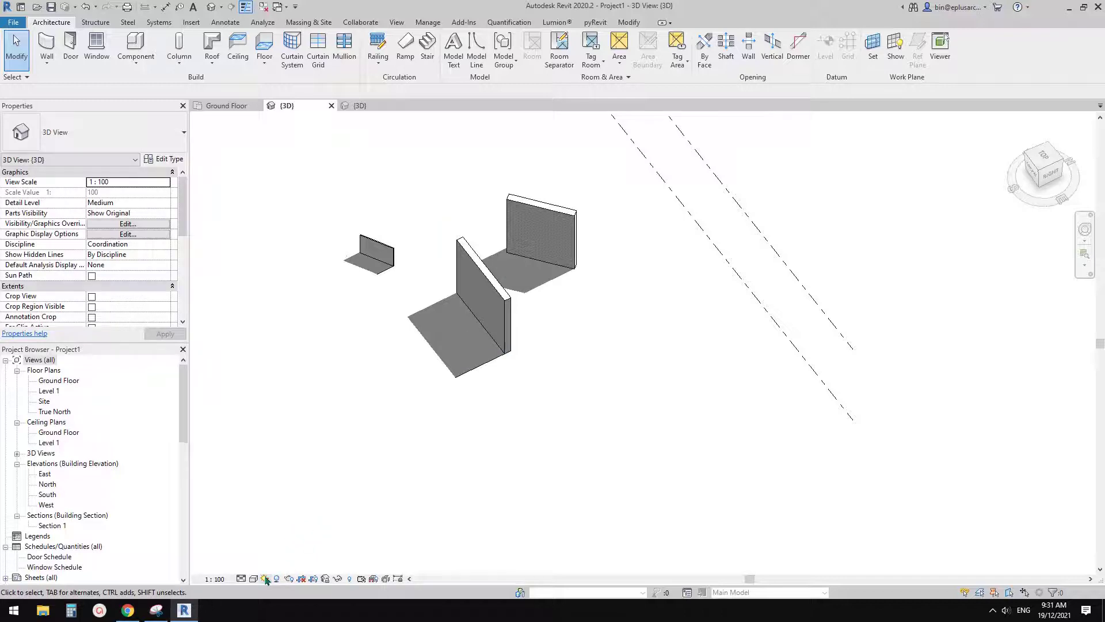
left_click(264, 578)
left_click(302, 551)
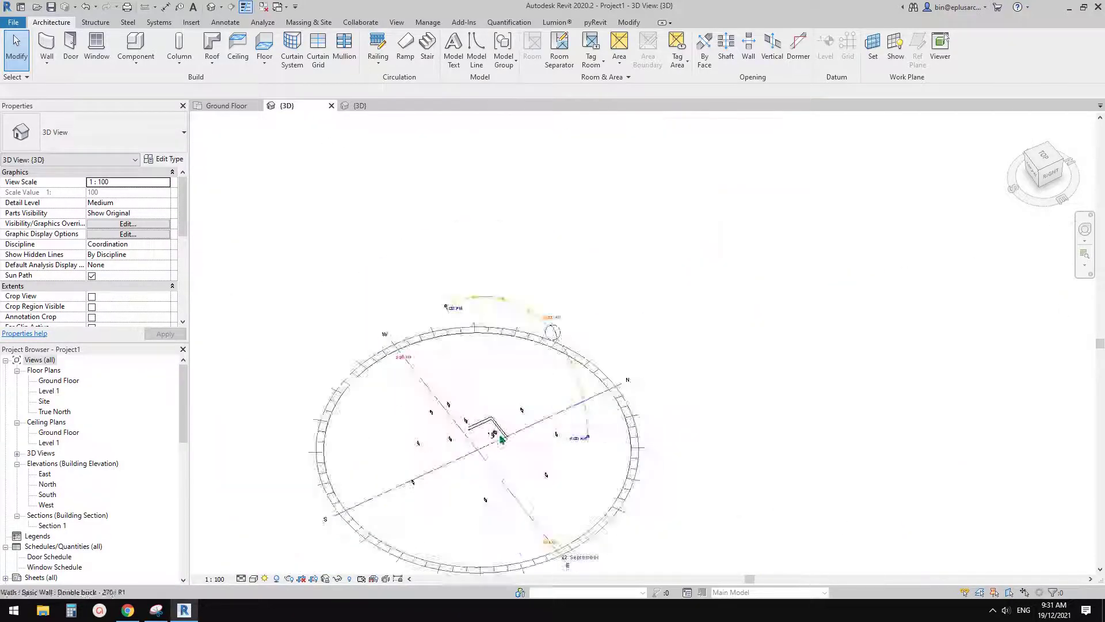
Try to set the sun path size to 99 %.
scroll(541, 410, "up", 4)
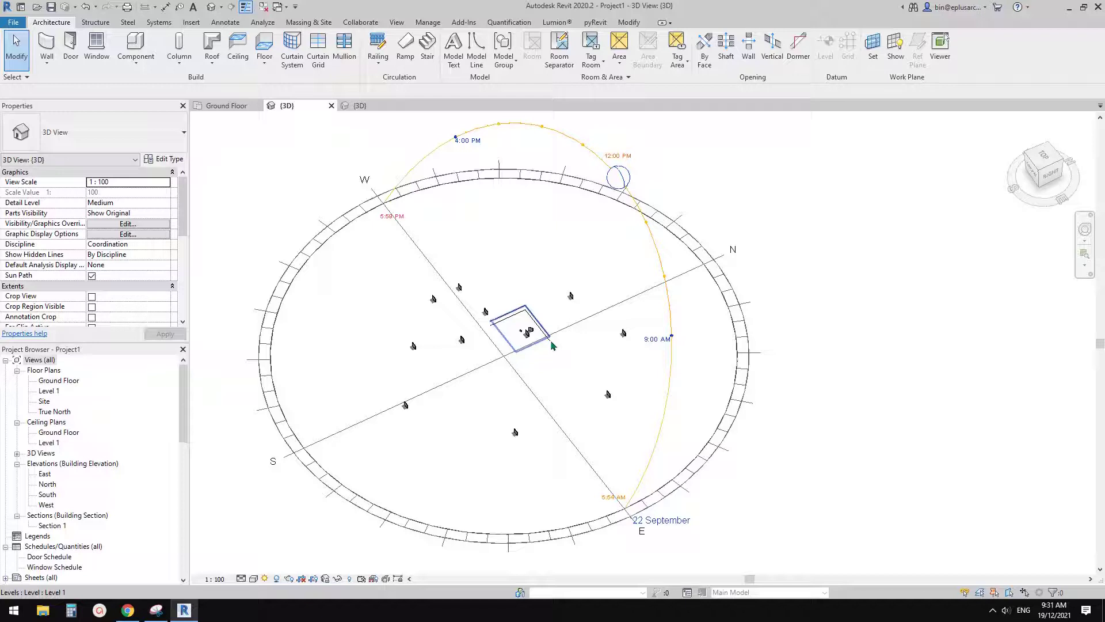
middle_click_drag(709, 329, 683, 327)
left_click(667, 231)
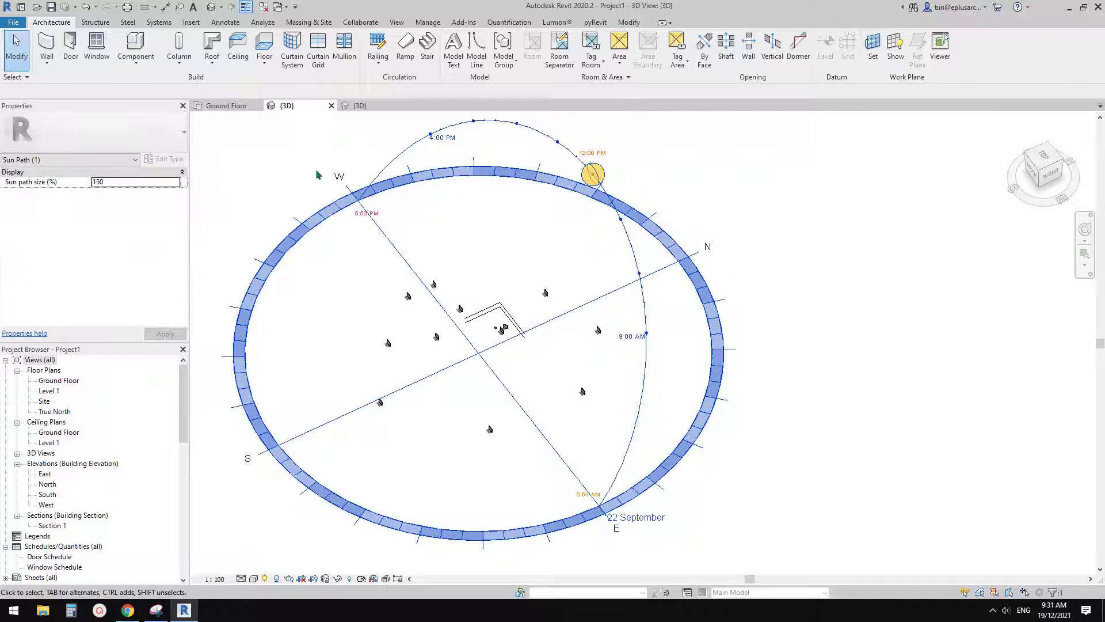
left_click(104, 183)
left_click(151, 232)
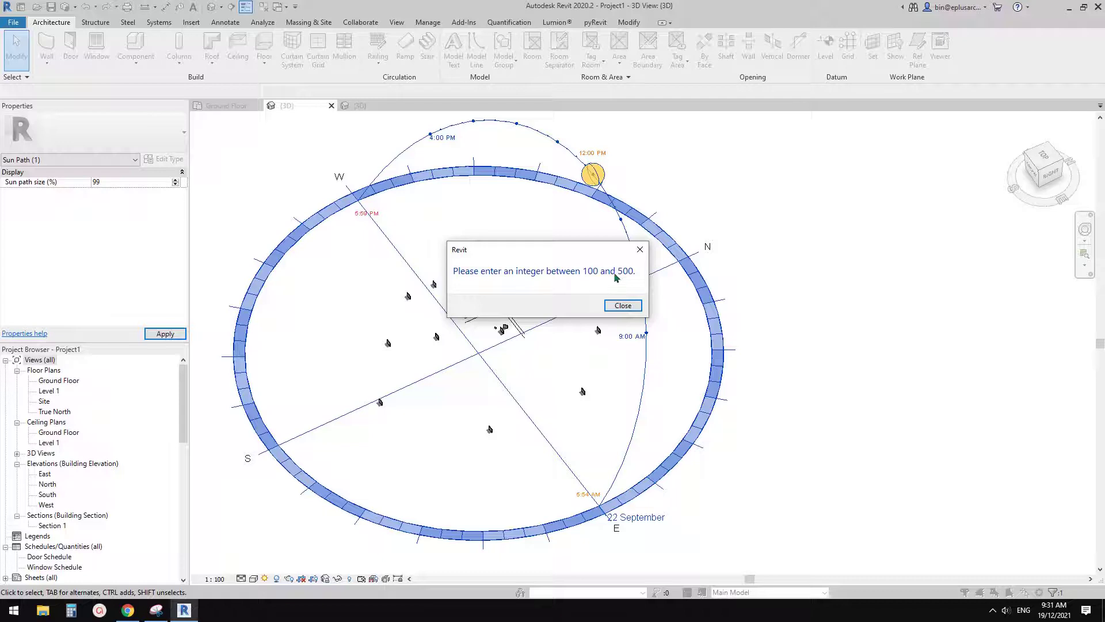
left_click(623, 305)
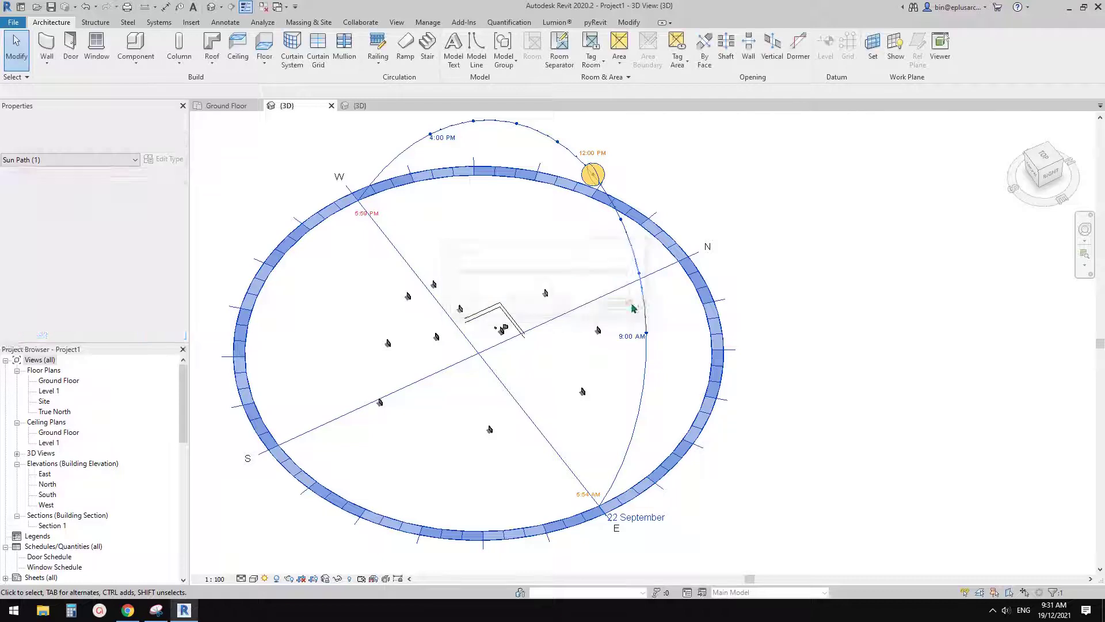
key("Escape")
scroll(460, 332, "up", 3)
scroll(460, 333, "up", 5)
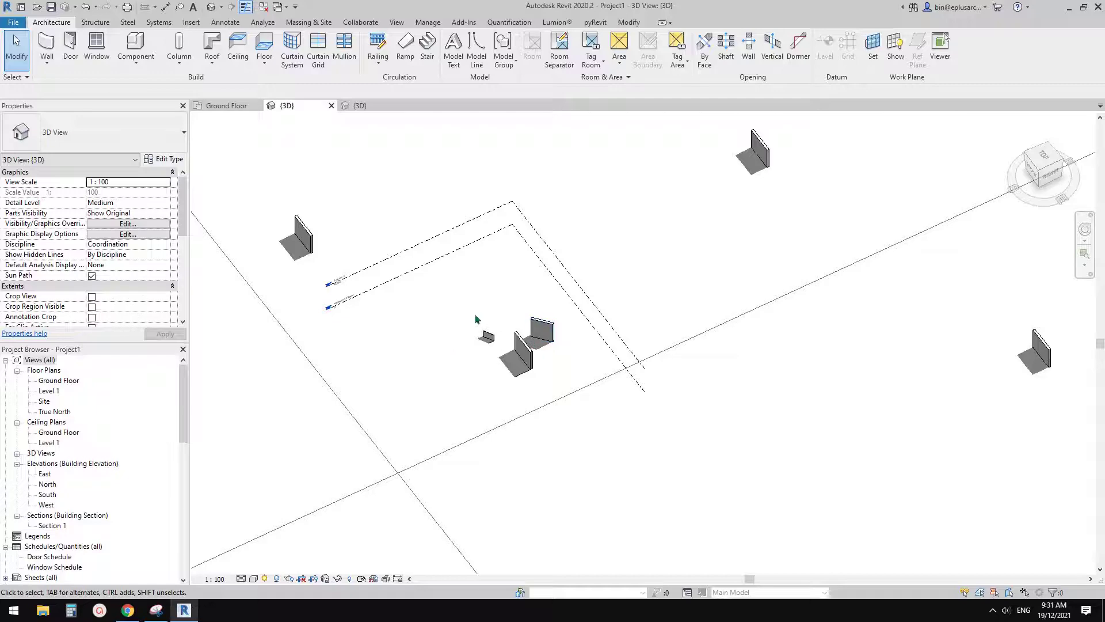
scroll(476, 318, "down", 8)
scroll(544, 322, "up", 3)
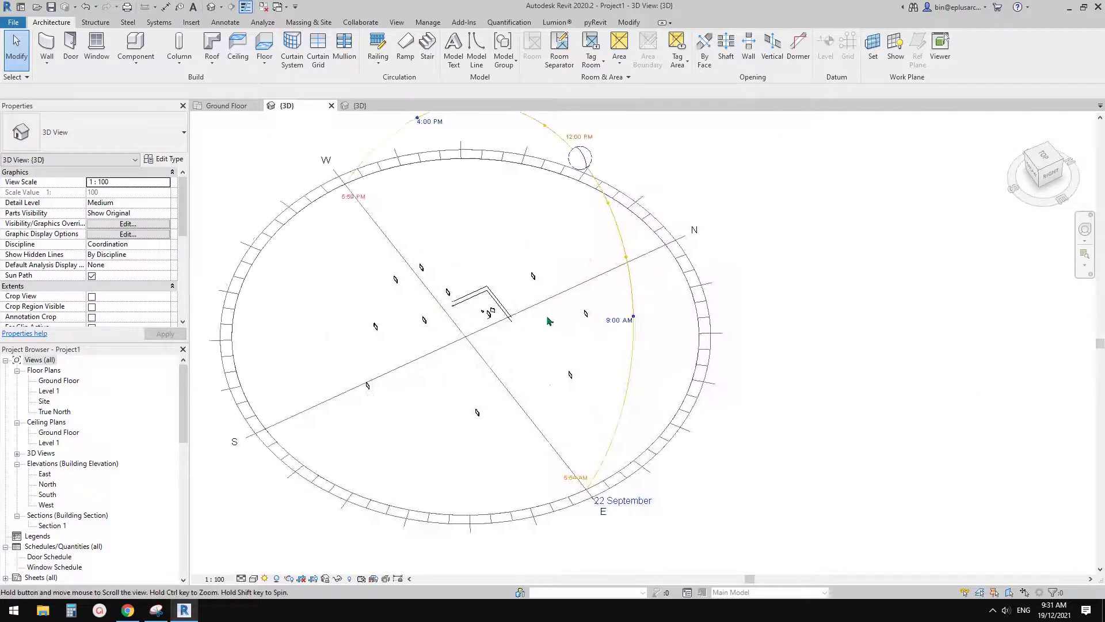
scroll(548, 320, "up", 5)
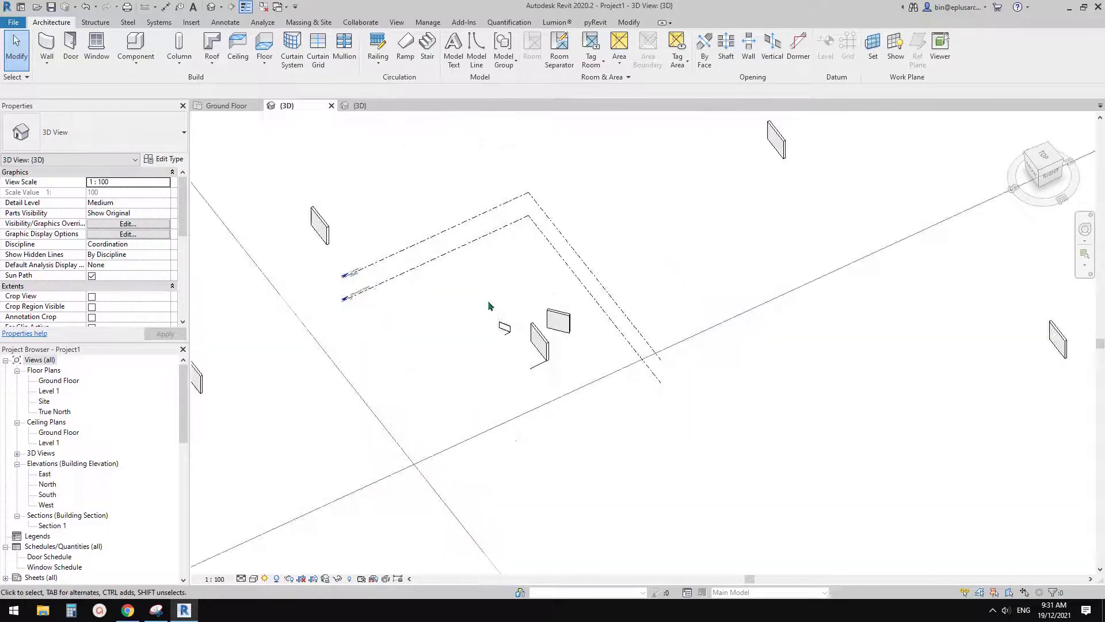
Isolate the central walls and shadow families in a section box and turn the sun path off and on so it resizes around them.
left_click_drag(490, 305, 578, 371)
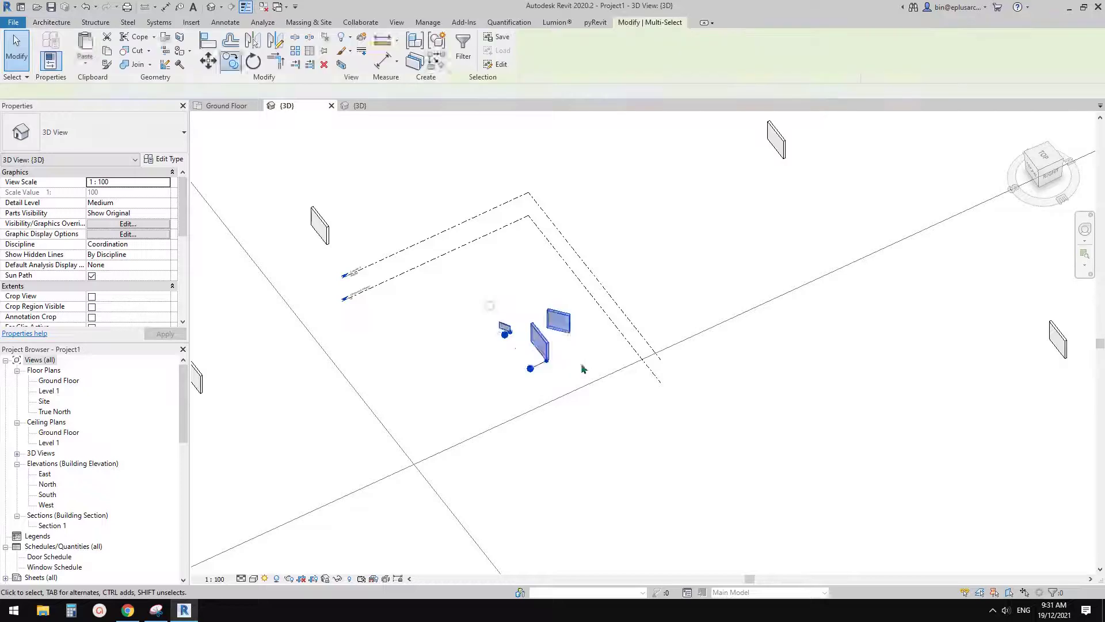
left_click(341, 64)
left_click(266, 578)
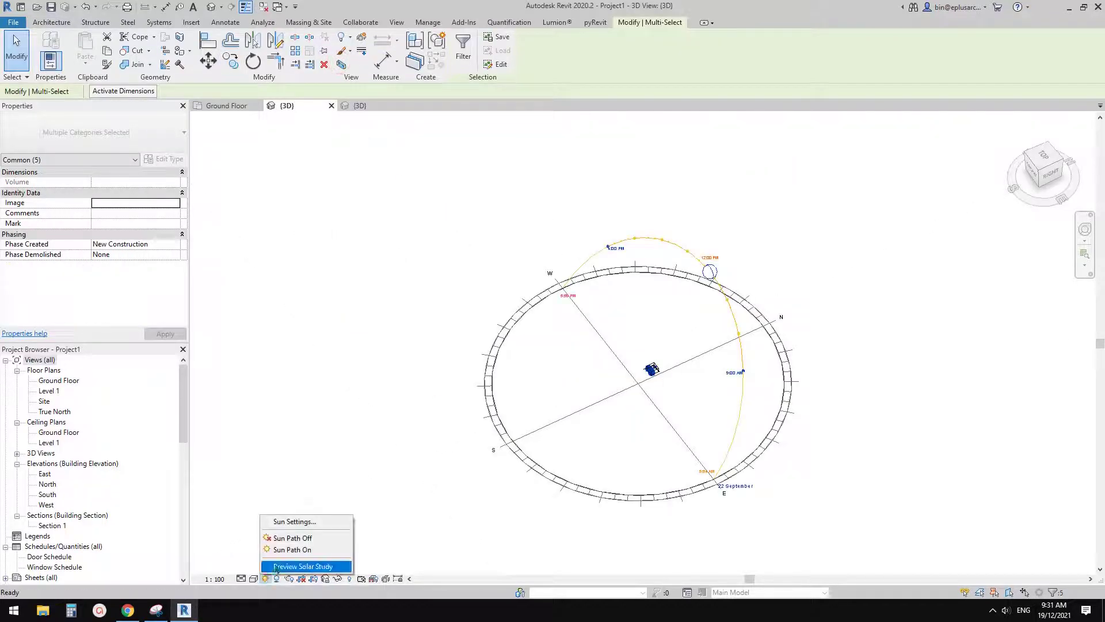
left_click(286, 539)
left_click(266, 579)
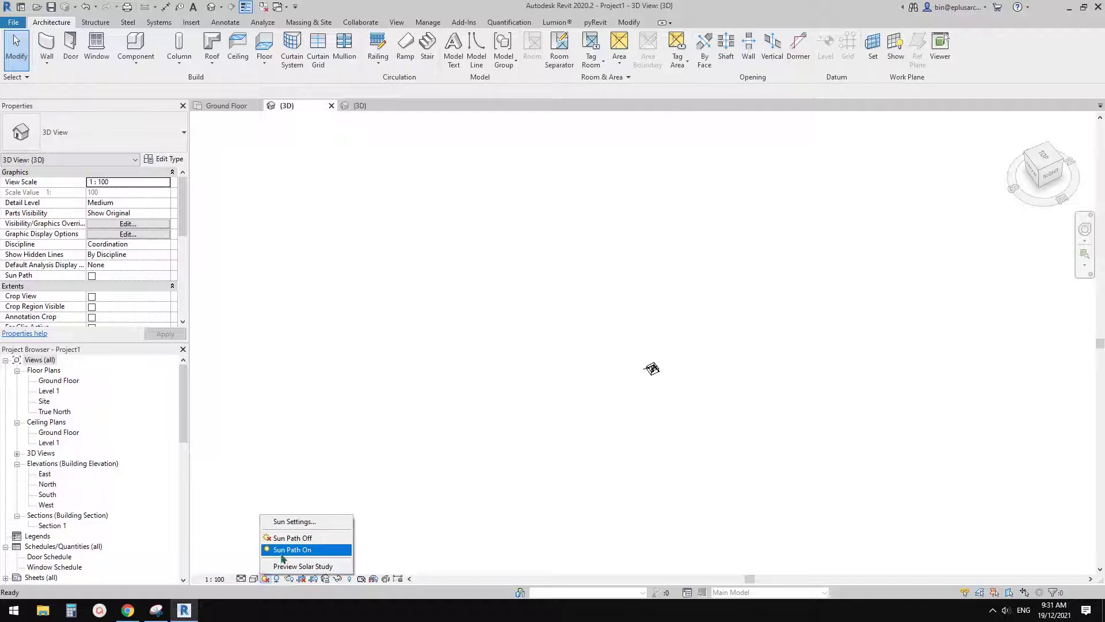
left_click(284, 549)
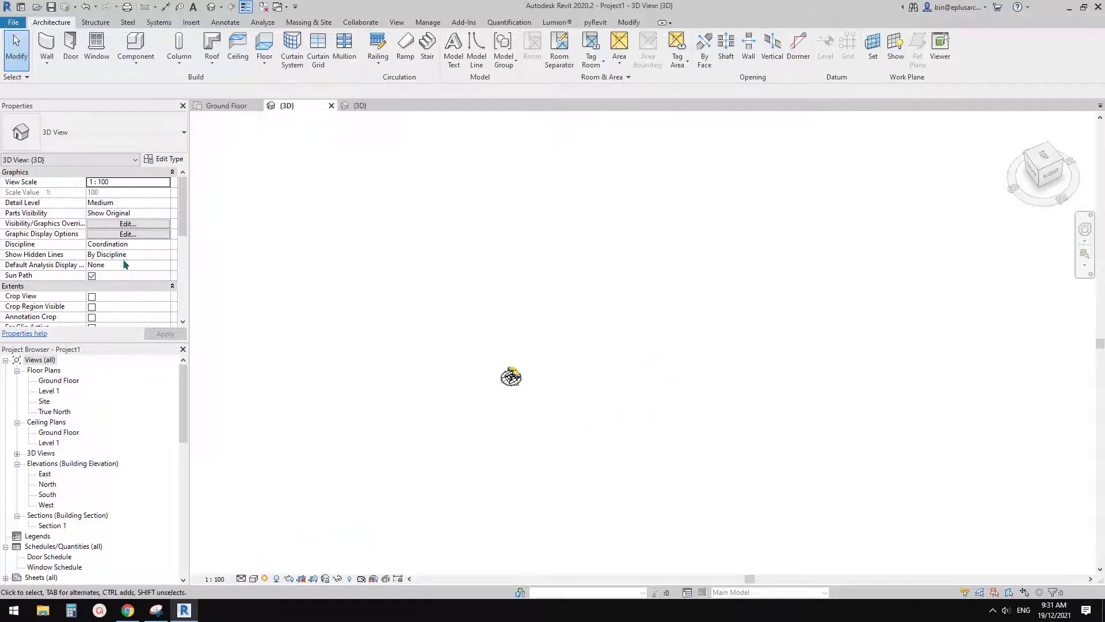
Turn off the 3D view's section box to bring back the scattered wall copies around the resized sun path.
scroll(88, 269, "down", 3)
left_click(91, 276)
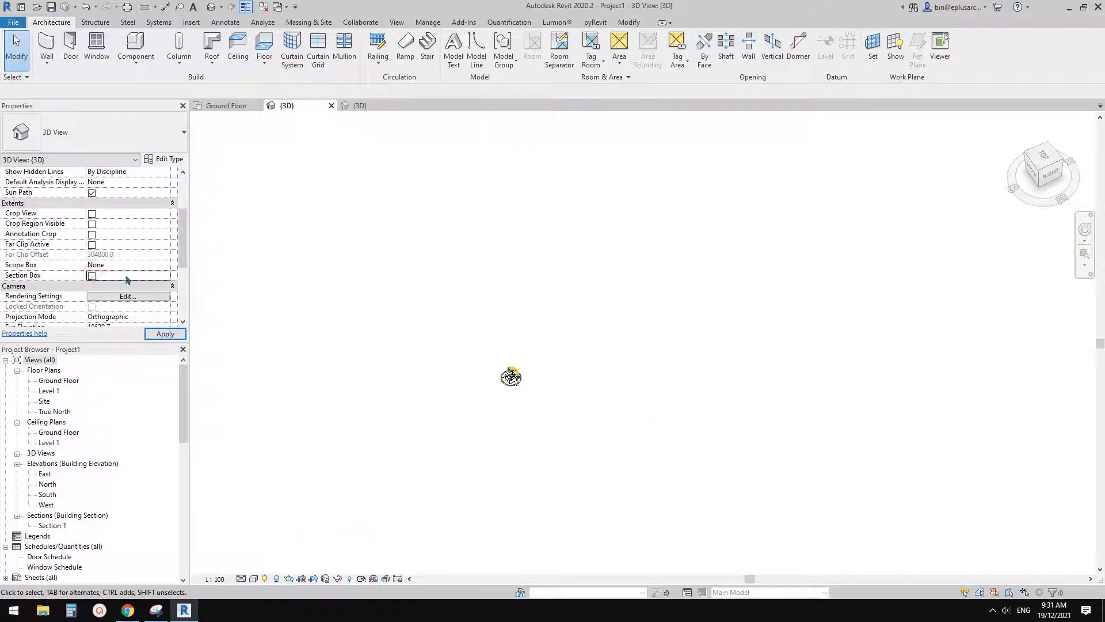
scroll(514, 381, "up", 5)
middle_click_drag(531, 406, 547, 353)
scroll(548, 352, "down", 3)
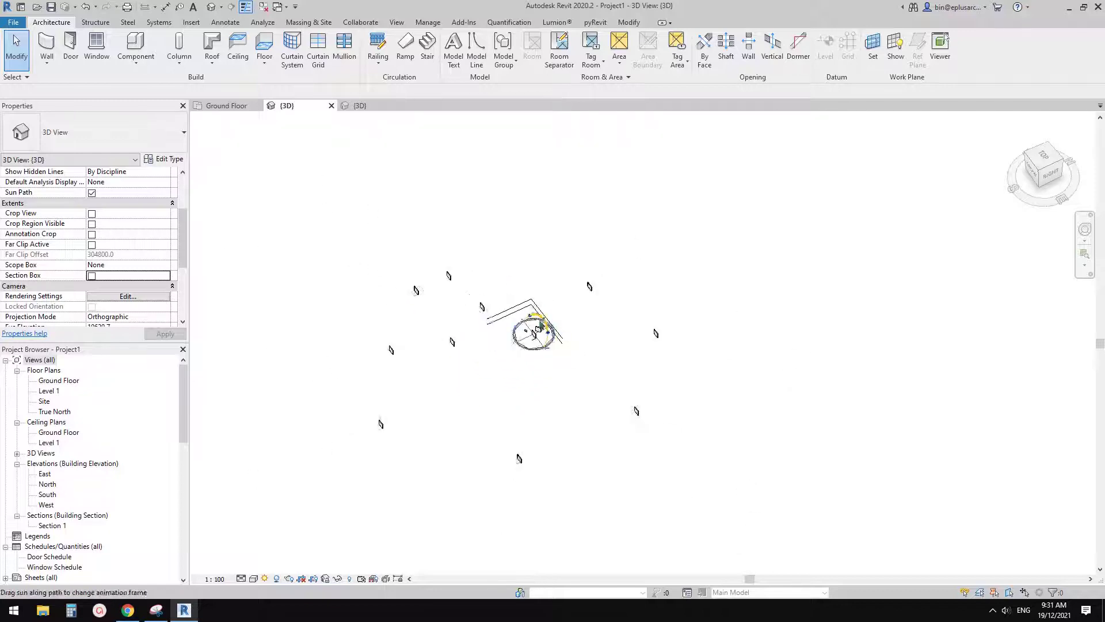
scroll(492, 387, "up", 5)
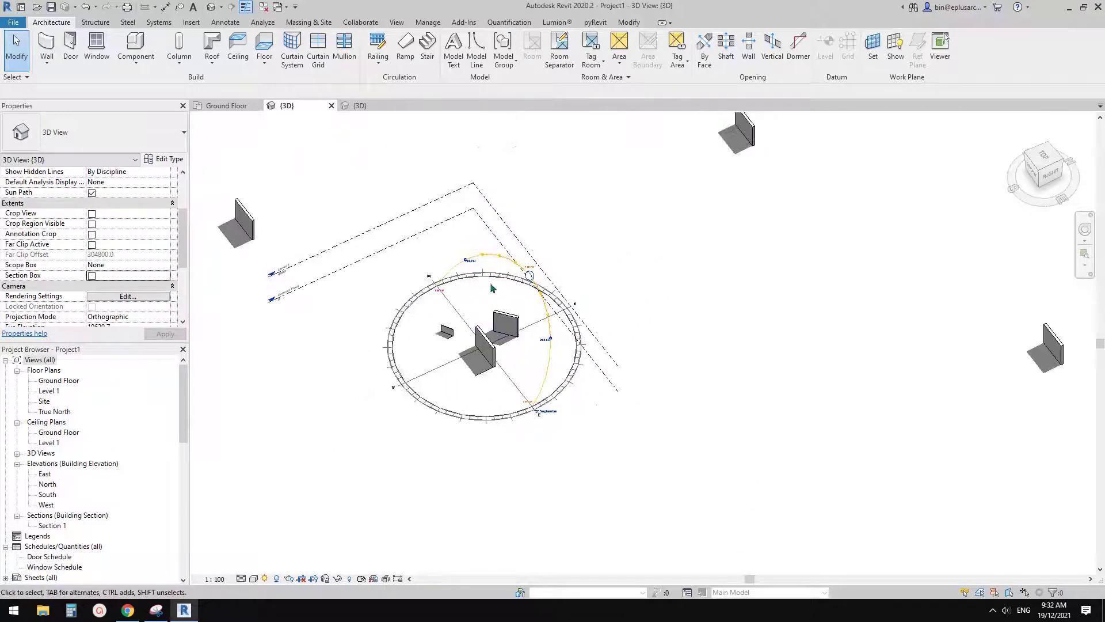
Check the sun path's size setting and examine the central walls with their shadows up close.
left_click(491, 276)
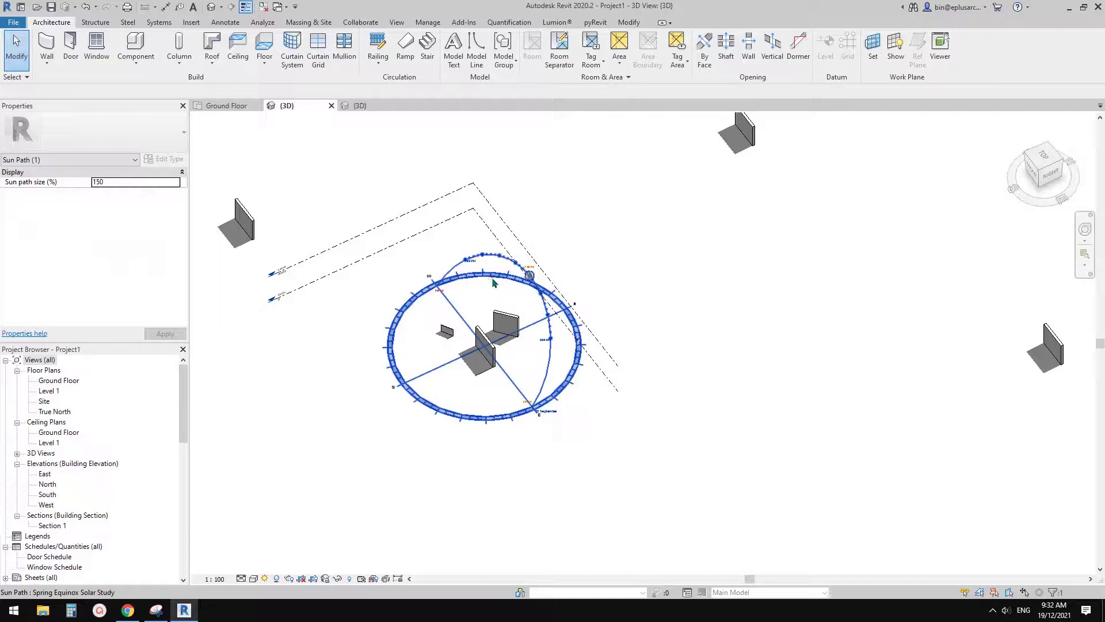
left_click(570, 356)
scroll(518, 354, "up", 4)
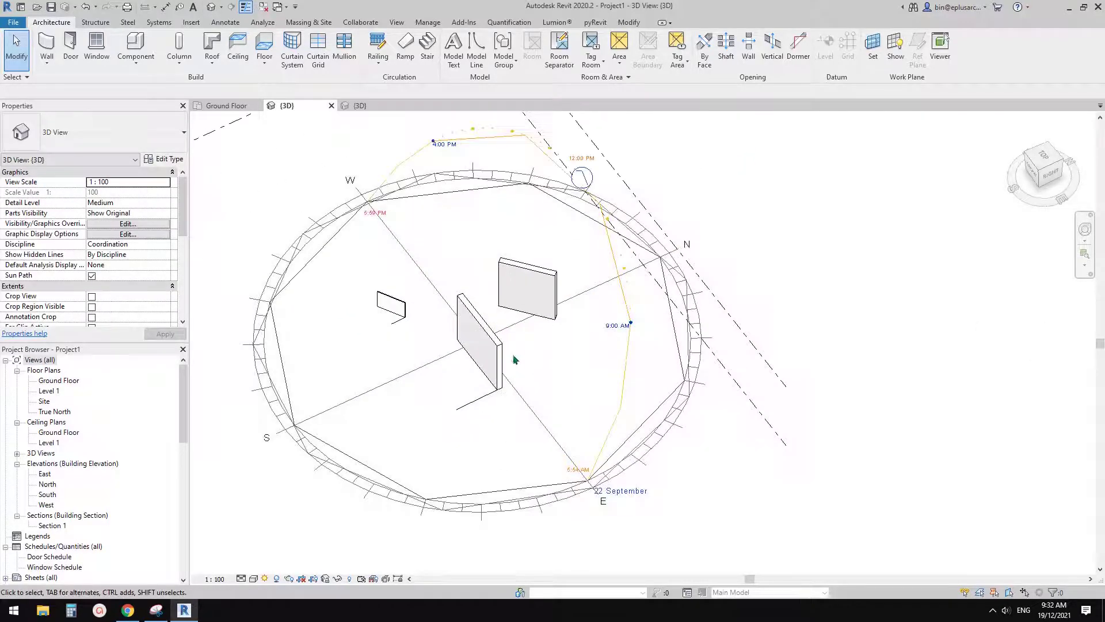
scroll(527, 353, "up", 5)
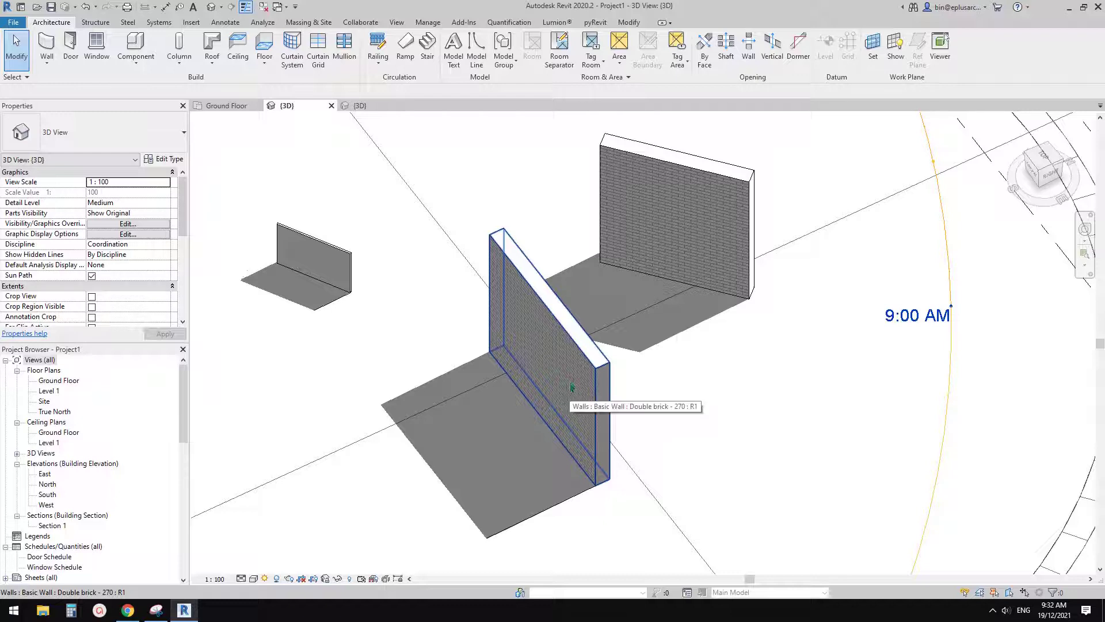
middle_click_drag(570, 387, 581, 400)
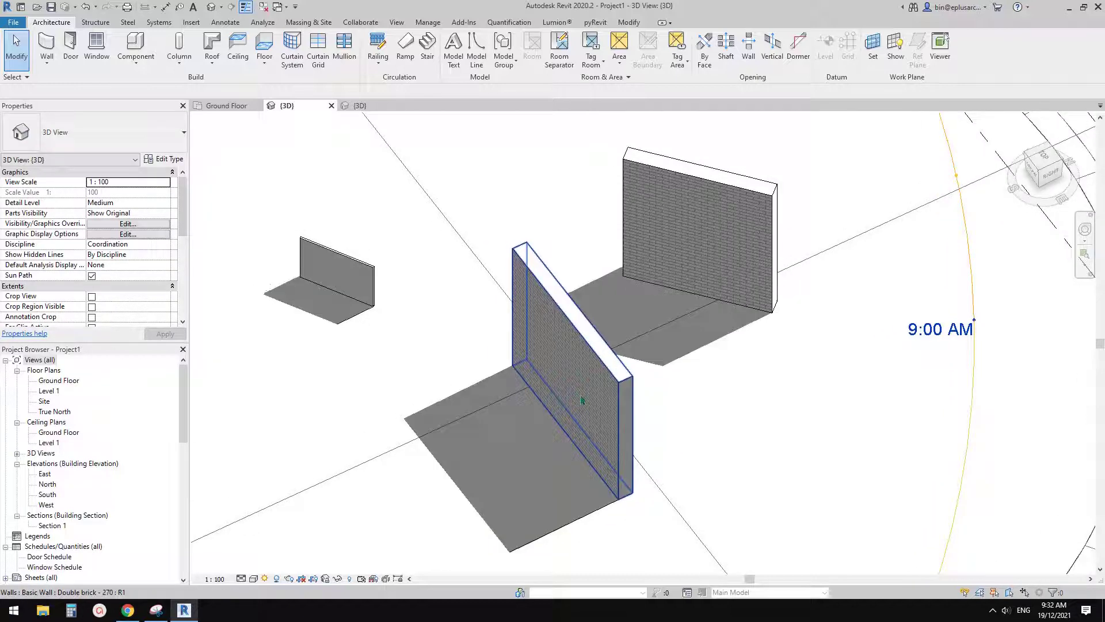